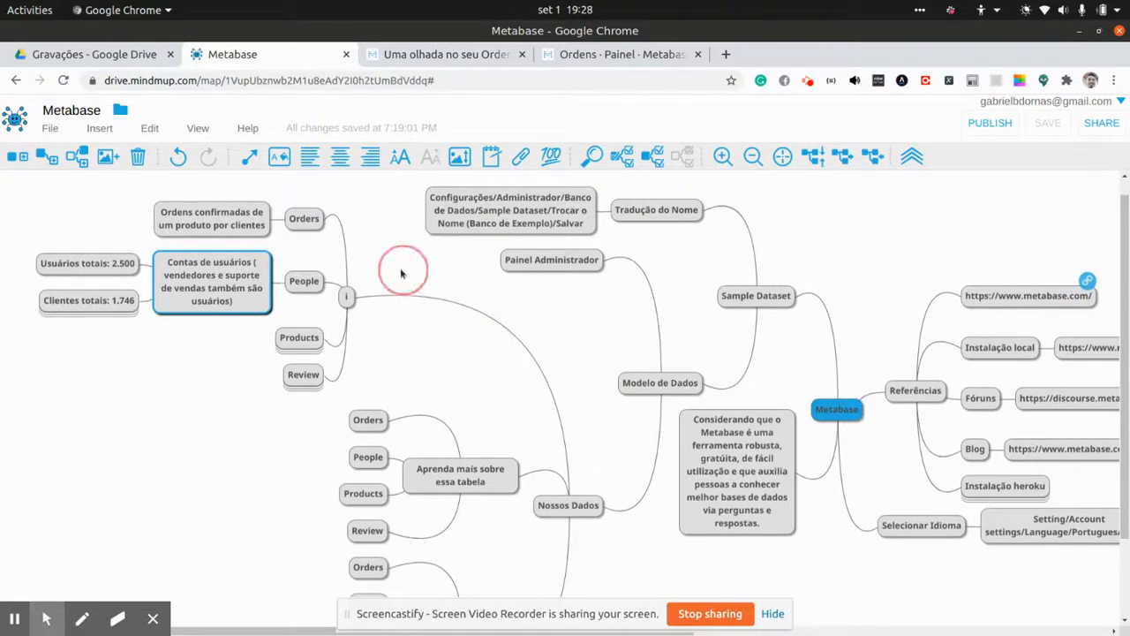
# Switch to the Orders table X-ray and review its overview figures and transaction charts.
pyautogui.scroll(1, 380, 265)
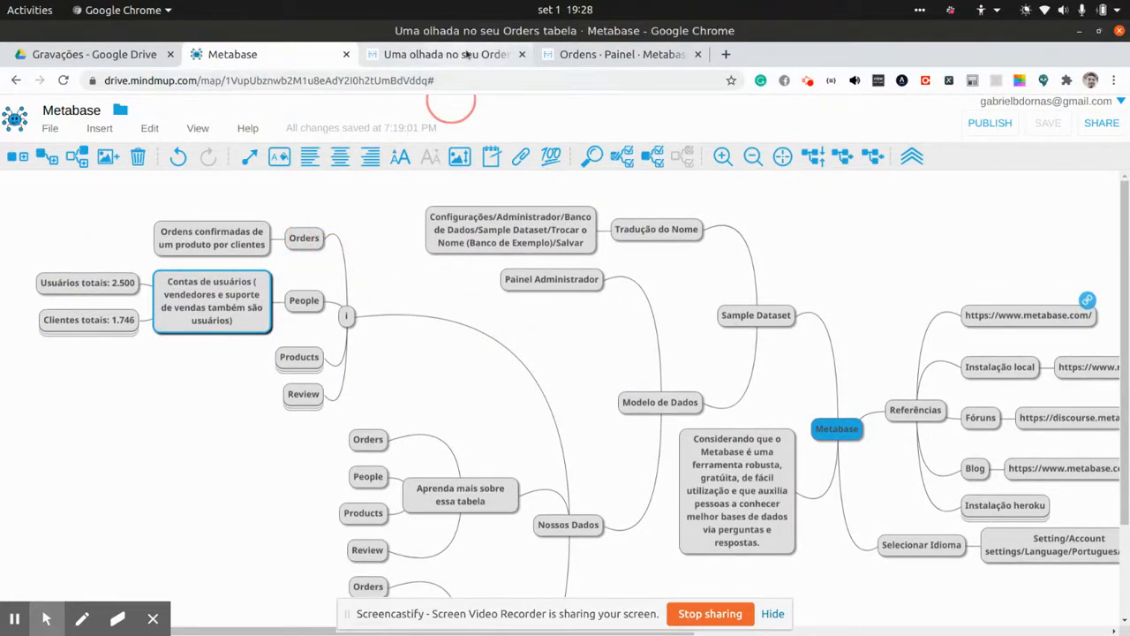
pyautogui.click(424, 55)
pyautogui.scroll(-5, 438, 441)
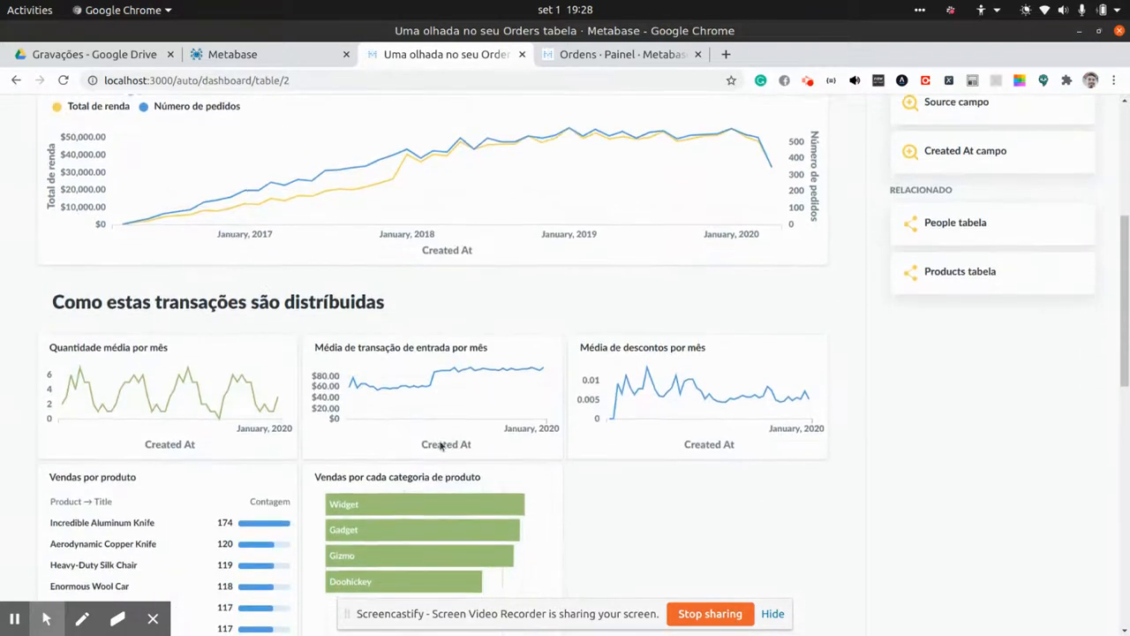
pyautogui.scroll(3, 371, 380)
pyautogui.scroll(2, 349, 354)
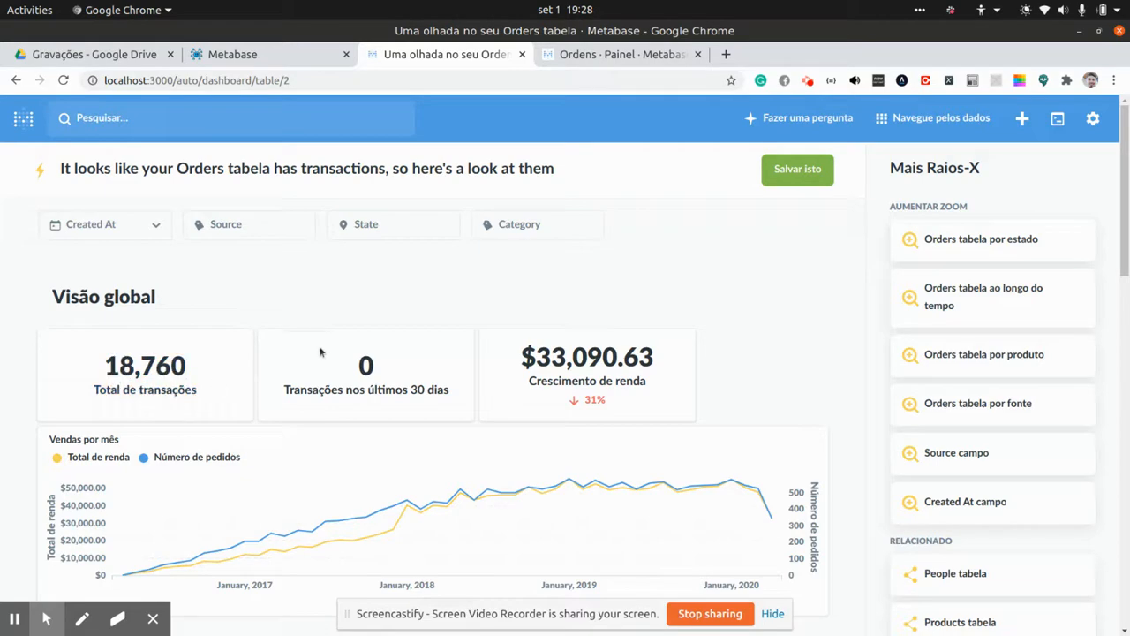
# Remove the "Número total de transações" card from the Ordens dashboard and save the dashboard.
pyautogui.click(625, 51)
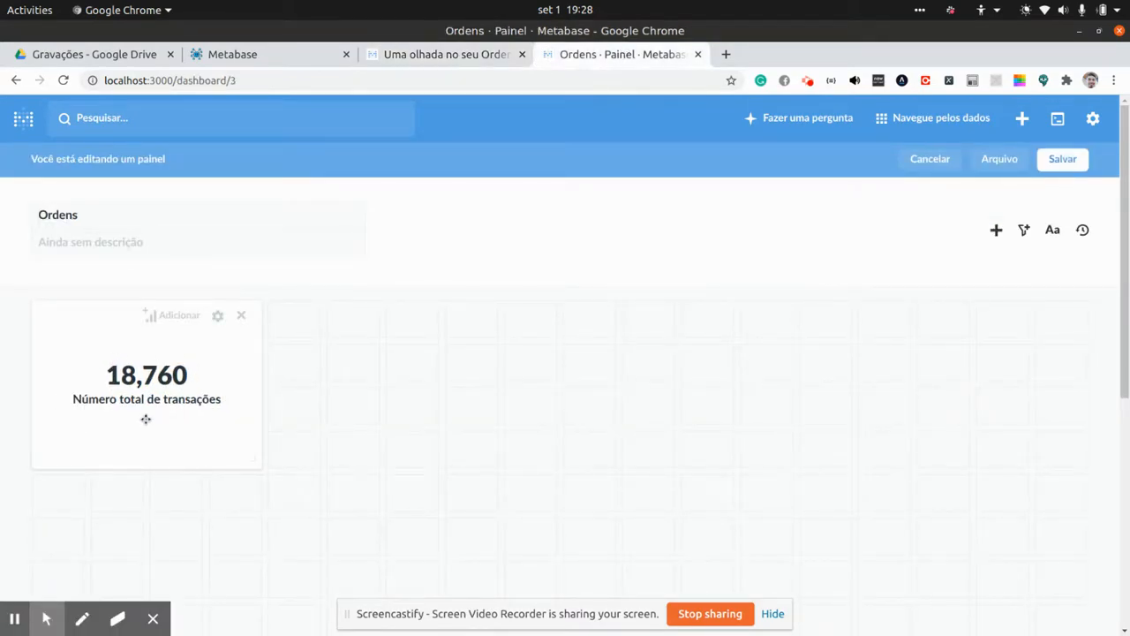
pyautogui.click(240, 315)
pyautogui.click(744, 385)
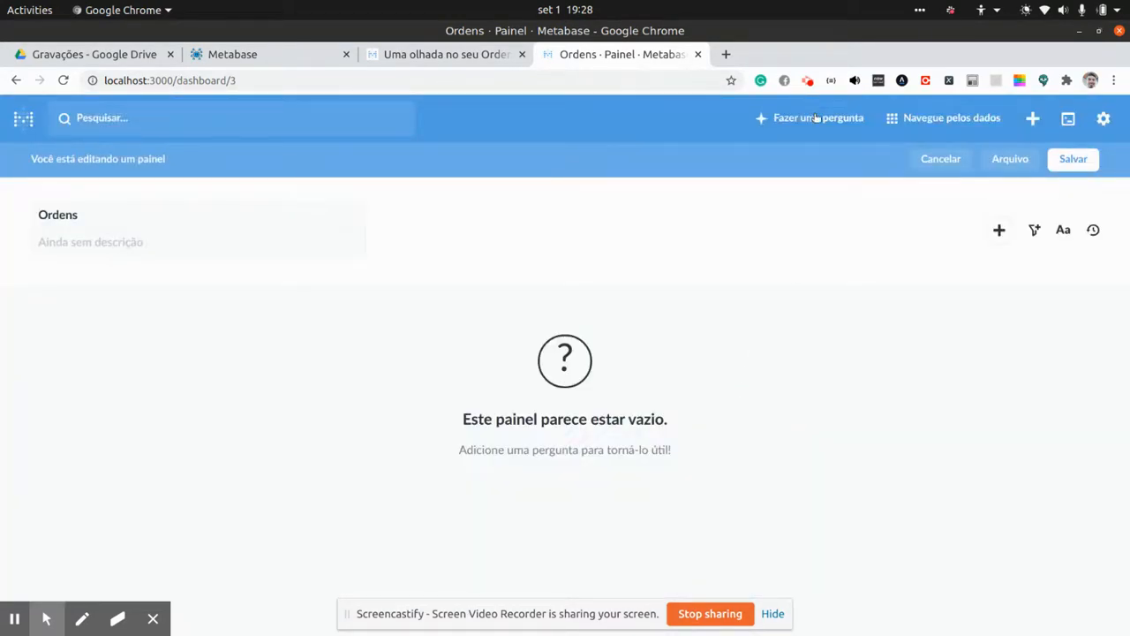
pyautogui.click(1071, 161)
pyautogui.click(1055, 164)
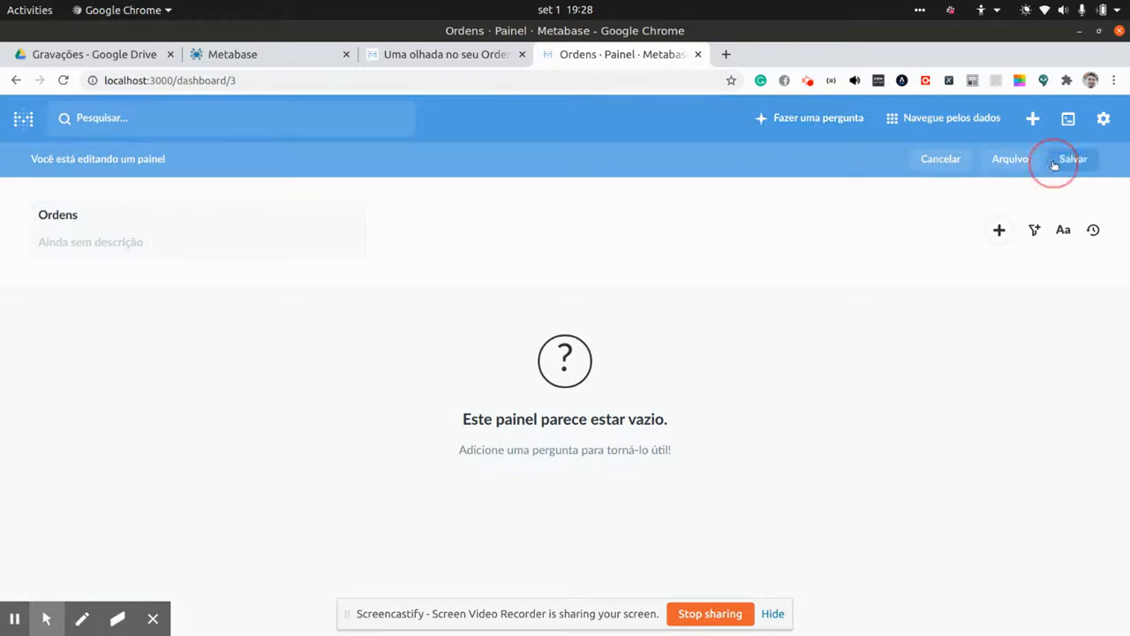
# Start a custom question with the saved question "Número total de transações" from the personal collection as its starting data.
pyautogui.click(825, 123)
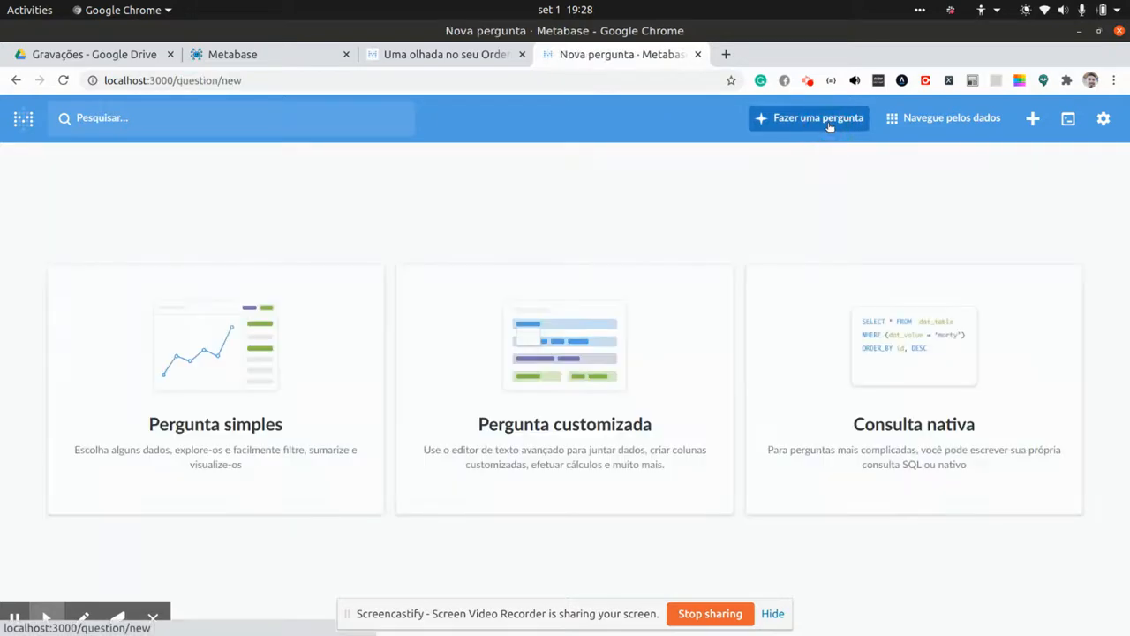
pyautogui.click(552, 371)
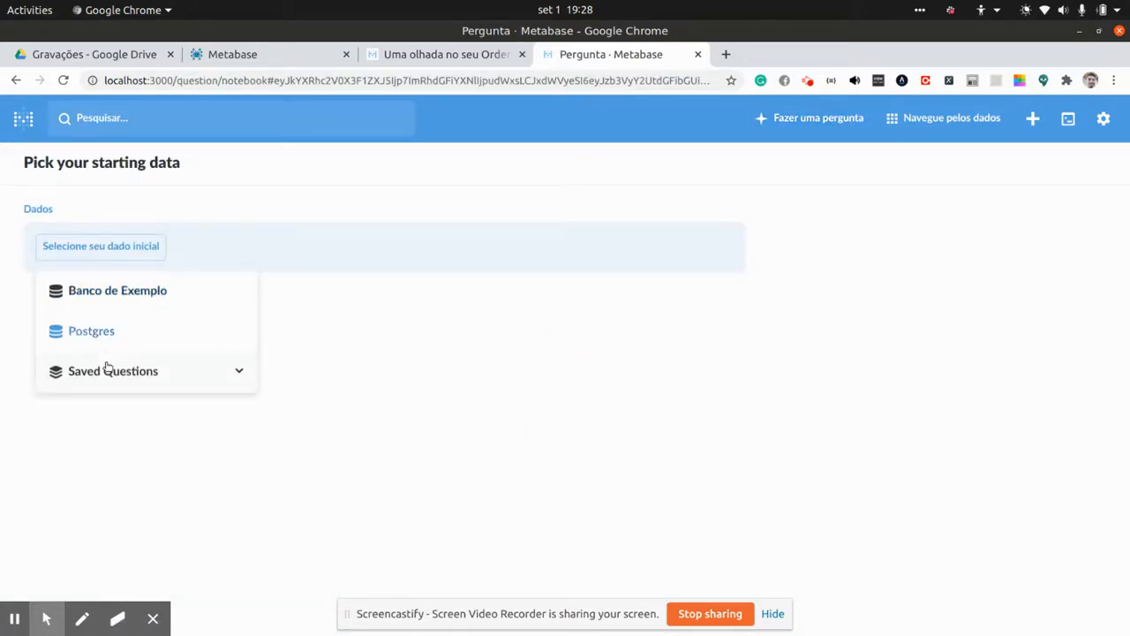
pyautogui.click(239, 374)
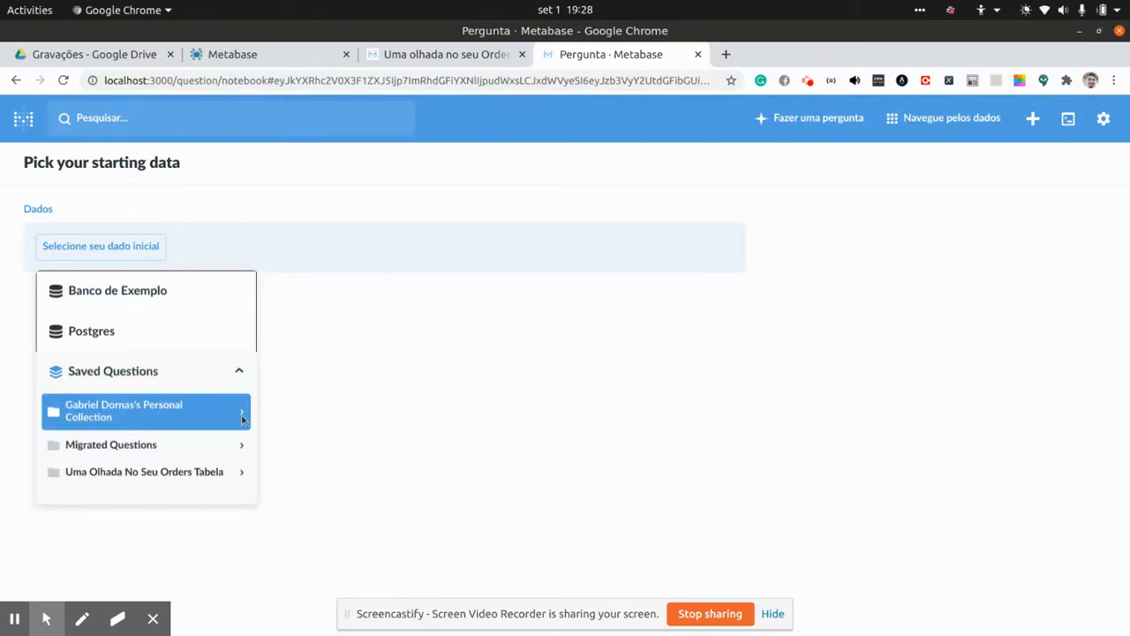
pyautogui.click(111, 412)
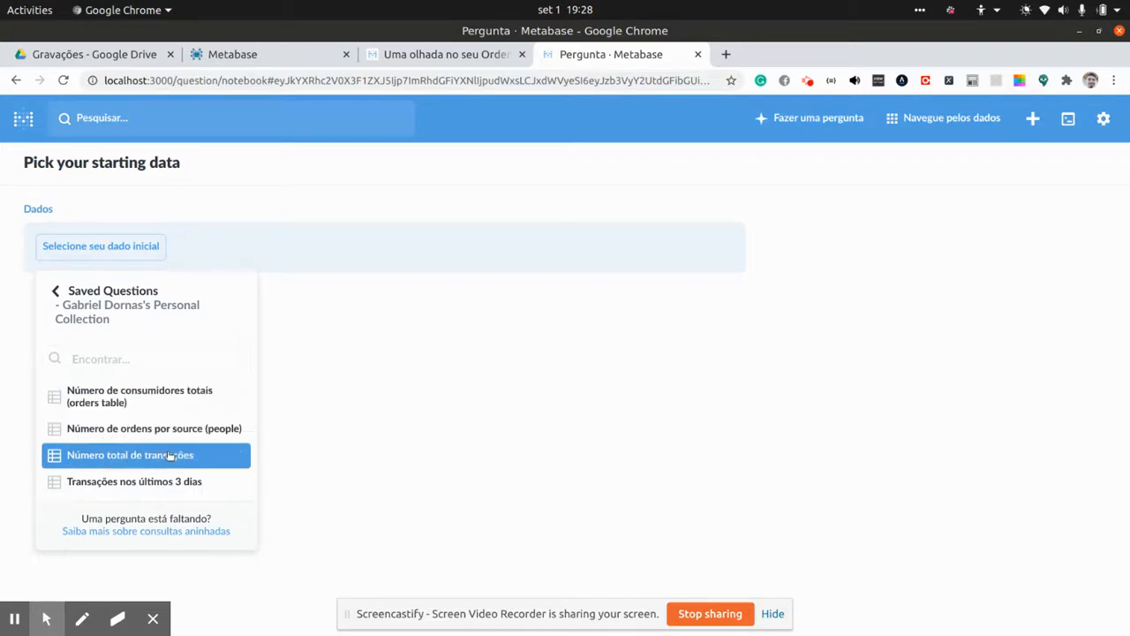
pyautogui.click(119, 455)
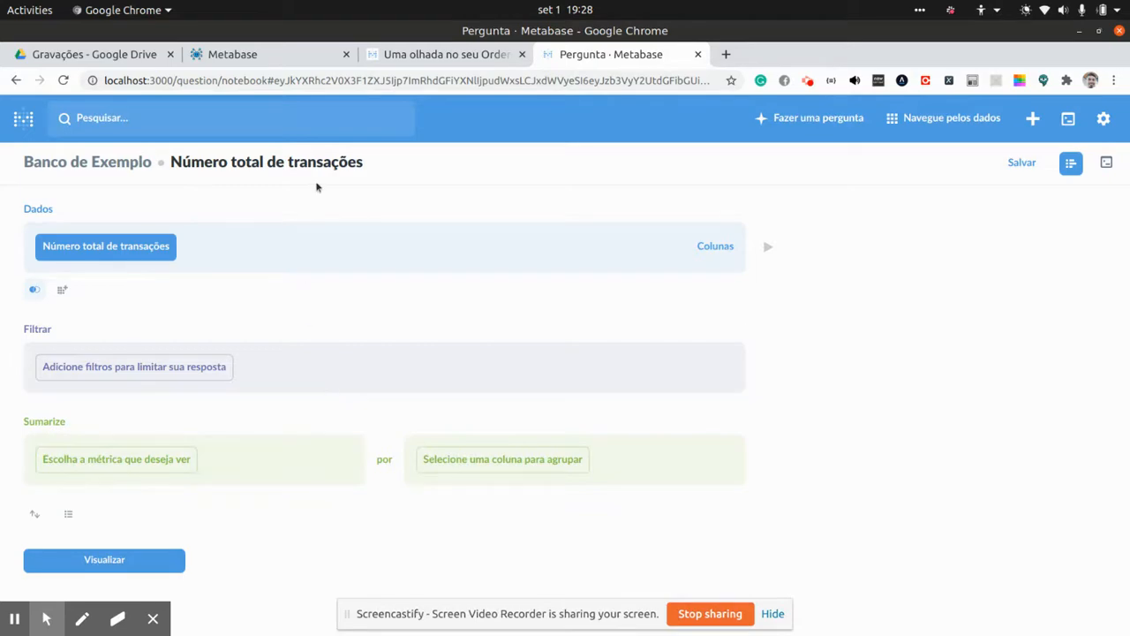
pyautogui.moveTo(277, 161); pyautogui.dragTo(377, 165)
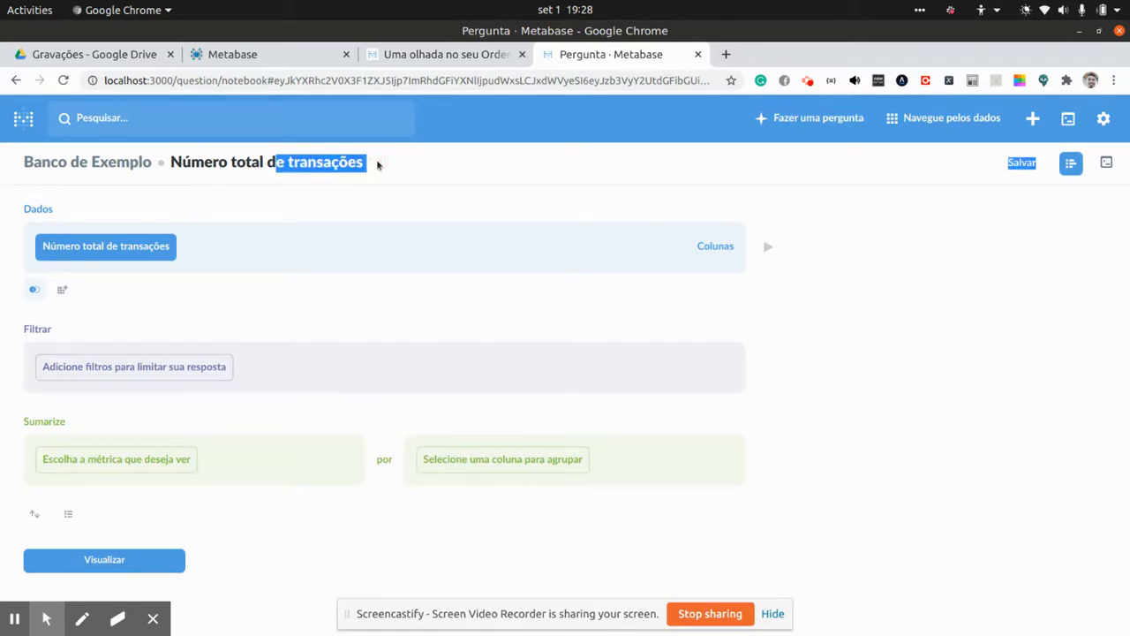
pyautogui.click(377, 165)
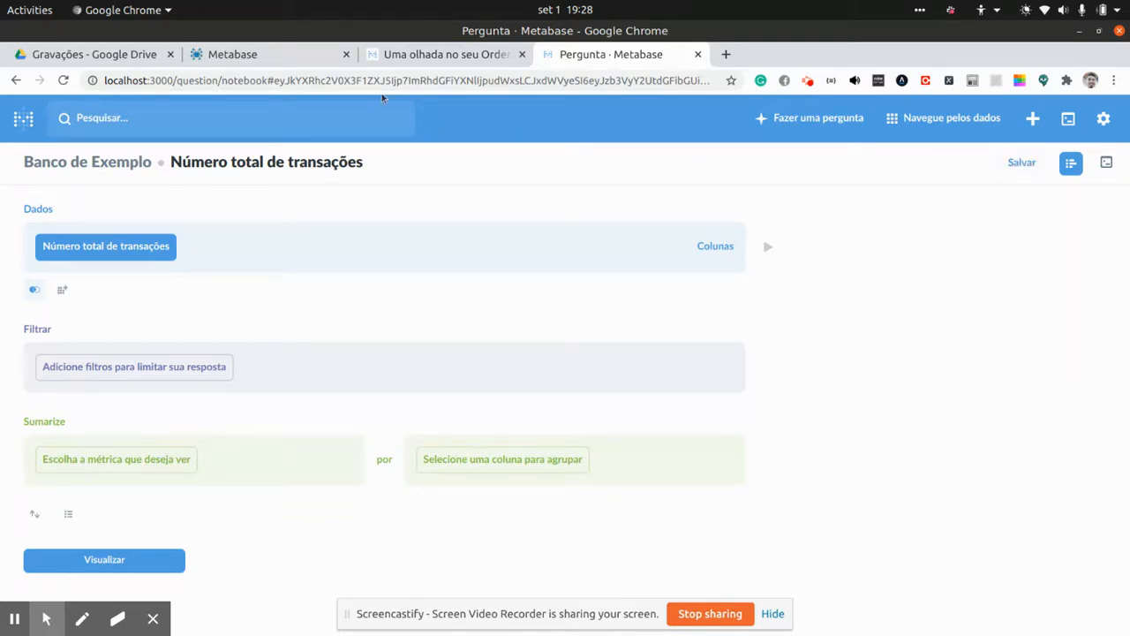
# Name the question to be saved "Total de transações", matching the card title in the Orders table X-ray.
pyautogui.click(443, 54)
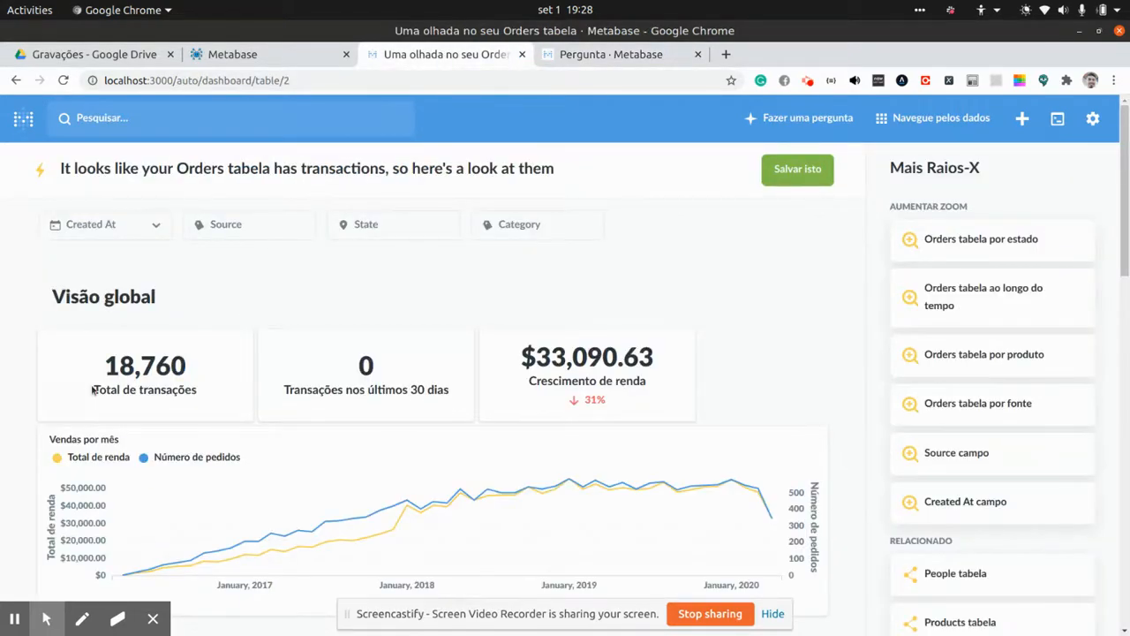
pyautogui.click(610, 54)
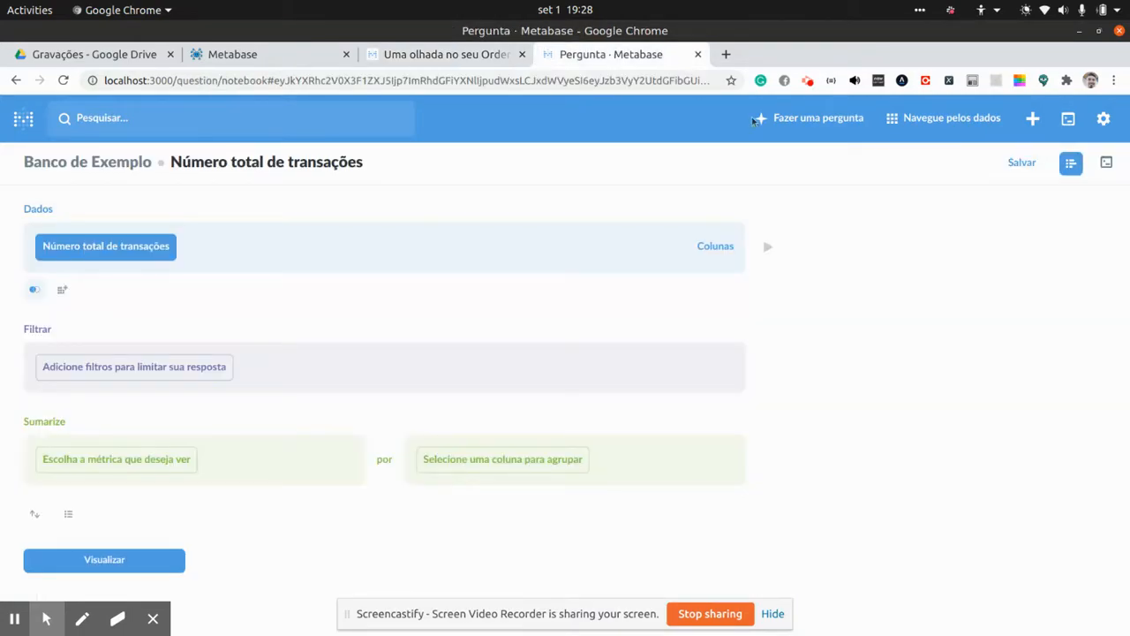
pyautogui.click(1022, 163)
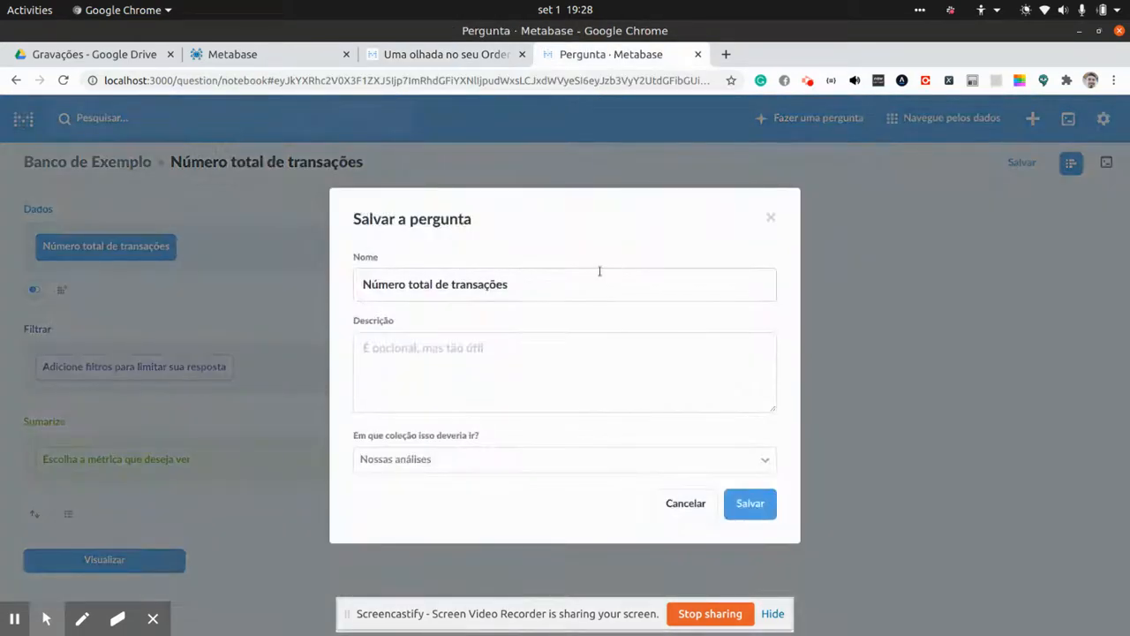
pyautogui.moveTo(359, 286); pyautogui.dragTo(550, 278)
pyautogui.write('Total de Tr')
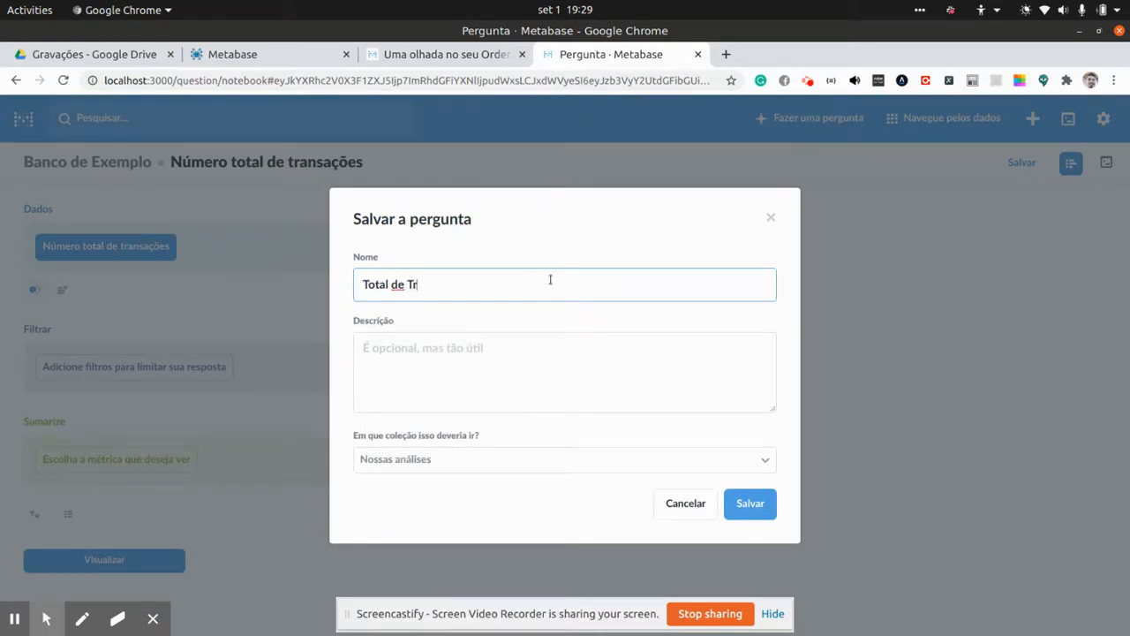
pyautogui.write('ansações')
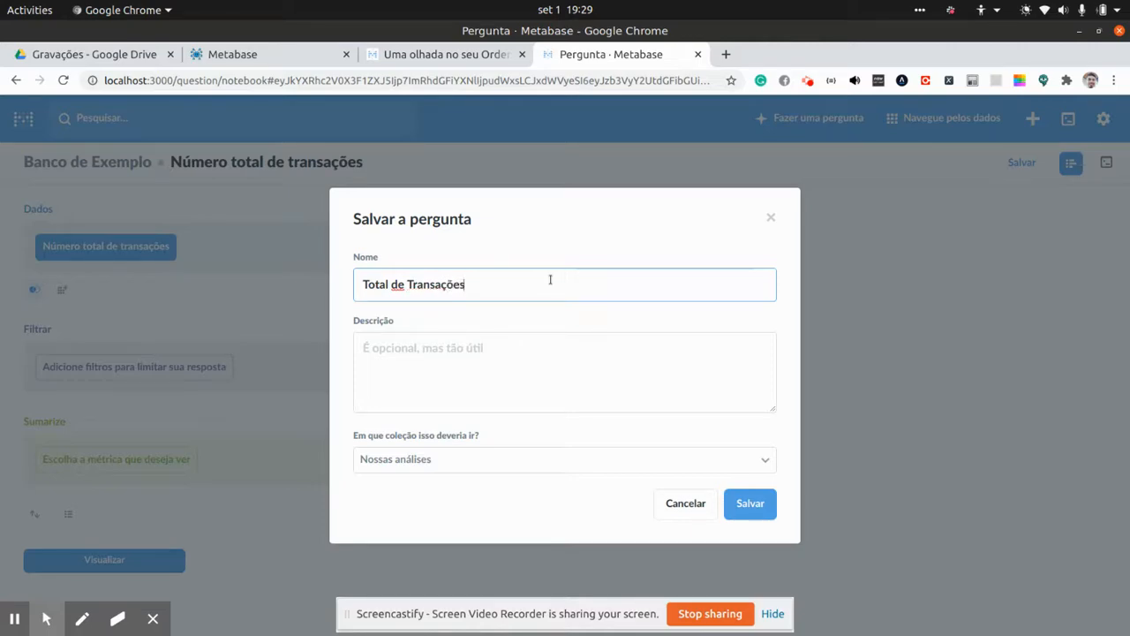
pyautogui.click(450, 48)
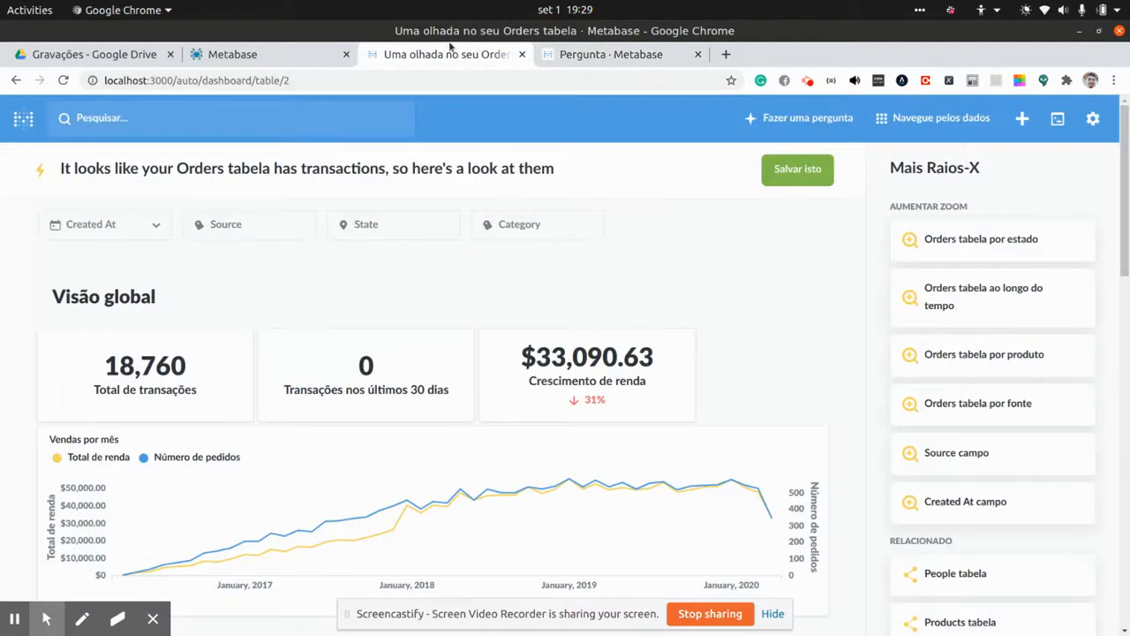
pyautogui.click(610, 54)
pyautogui.click(415, 284)
pyautogui.press('BackSpace')
pyautogui.write('tal de transações')
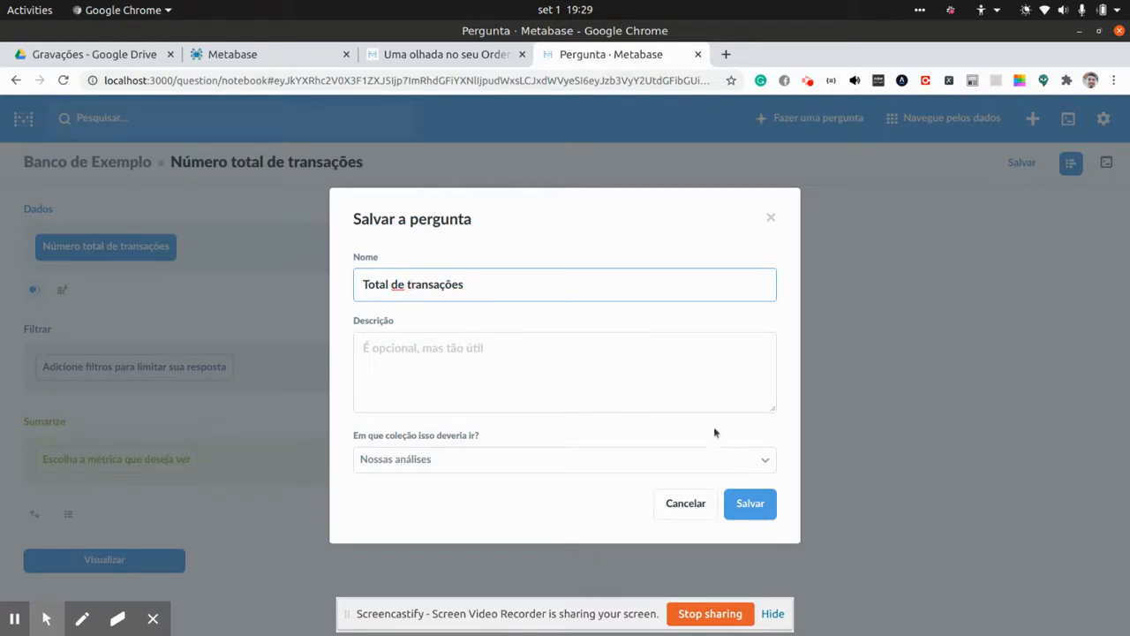
# Choose "Minha coleção pessoal" as the question's collection and save the question.
pyautogui.click(764, 461)
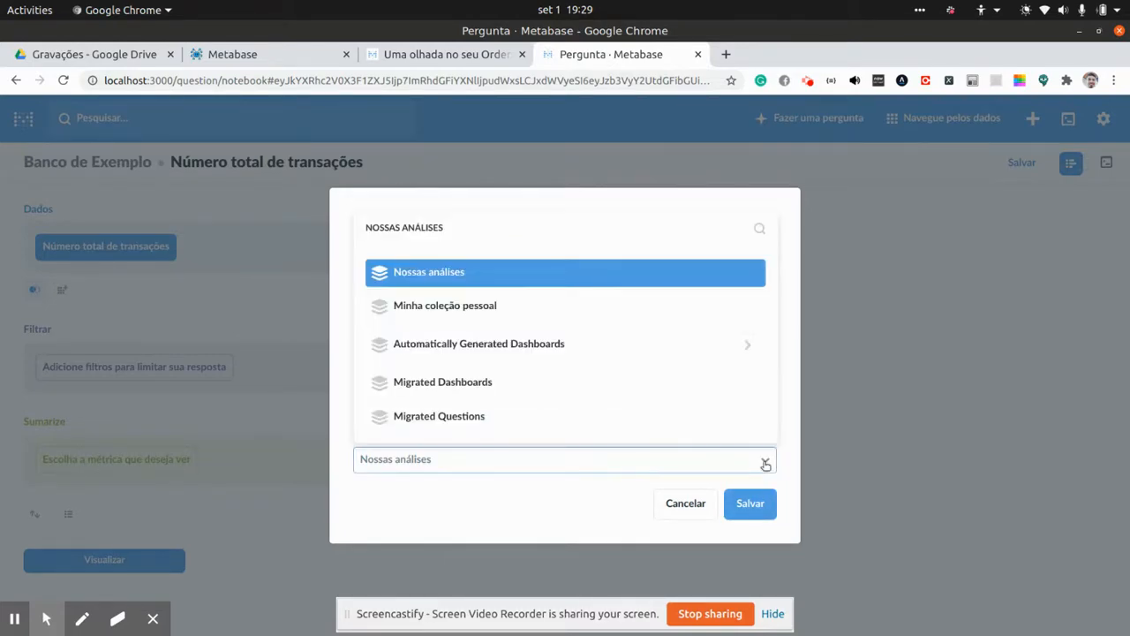
pyautogui.click(725, 306)
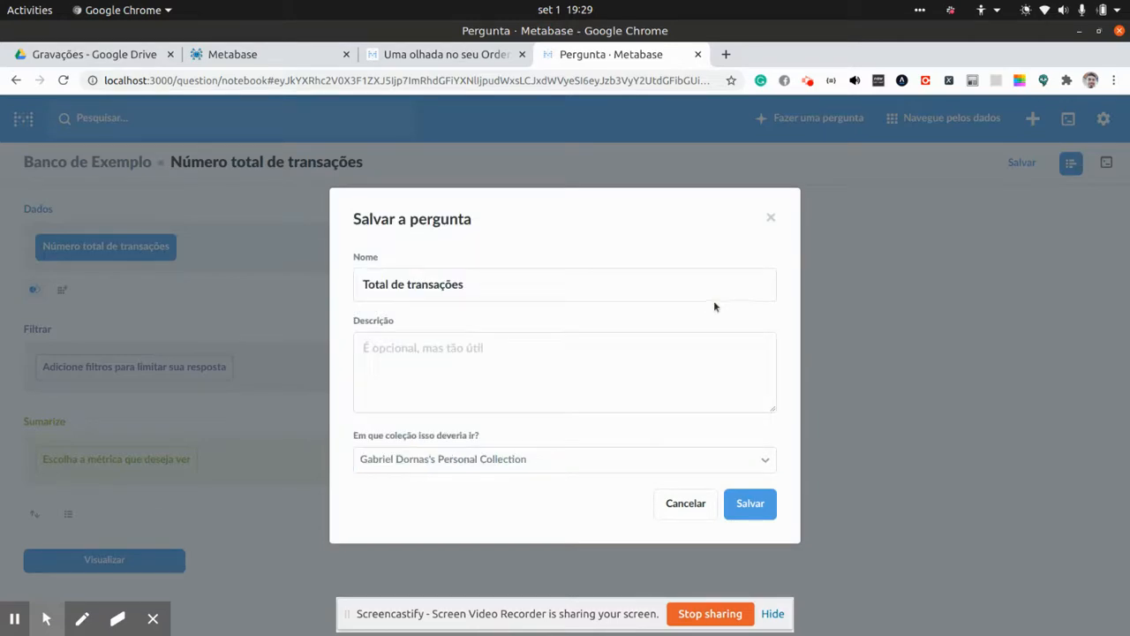
pyautogui.click(750, 504)
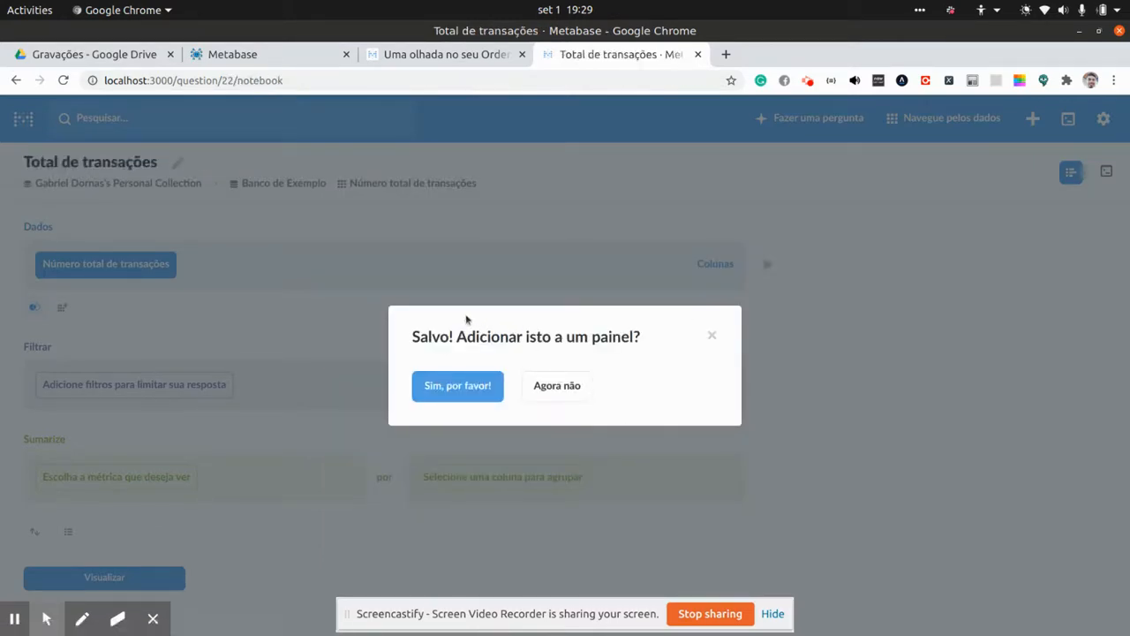
# Add the saved "Total de transações" question to the Ordens dashboard in the personal collection.
pyautogui.click(468, 386)
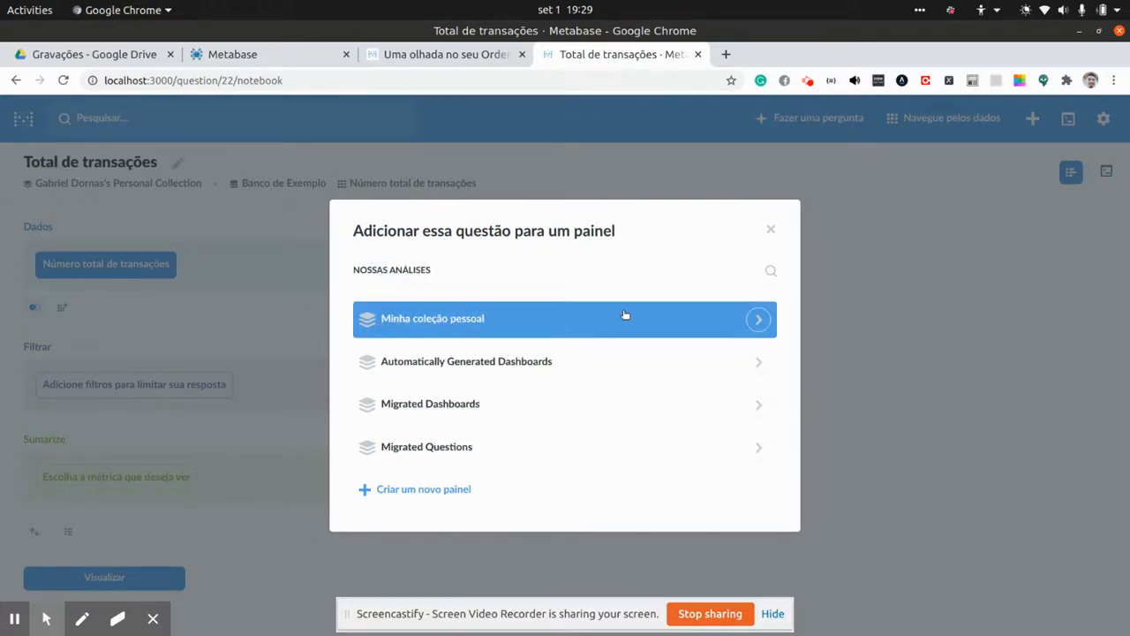
pyautogui.click(758, 320)
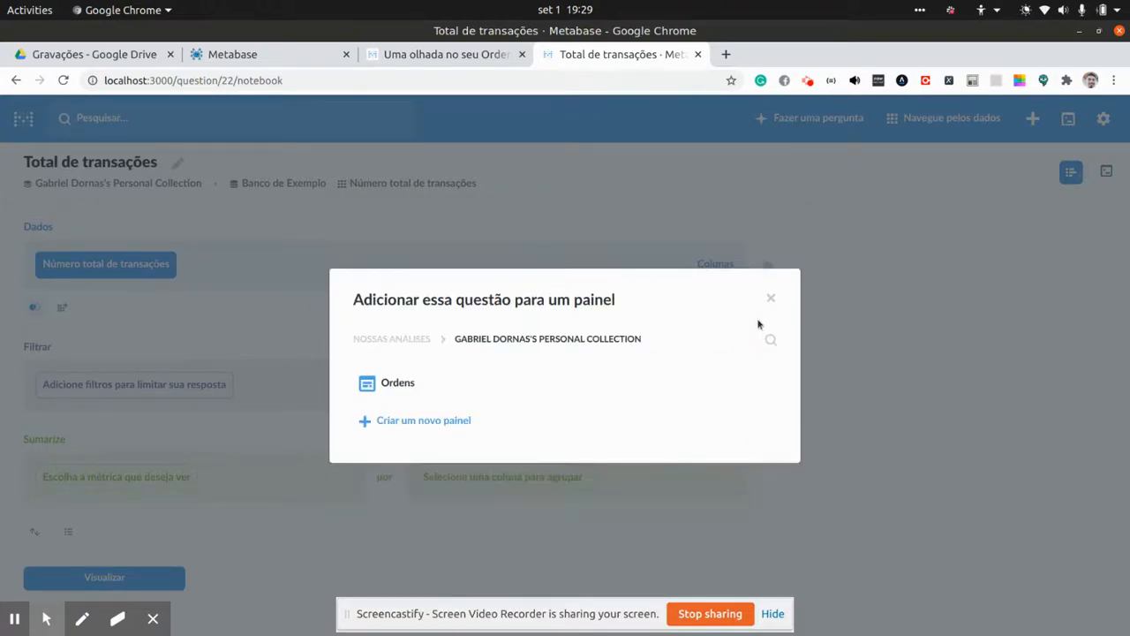
pyautogui.click(398, 383)
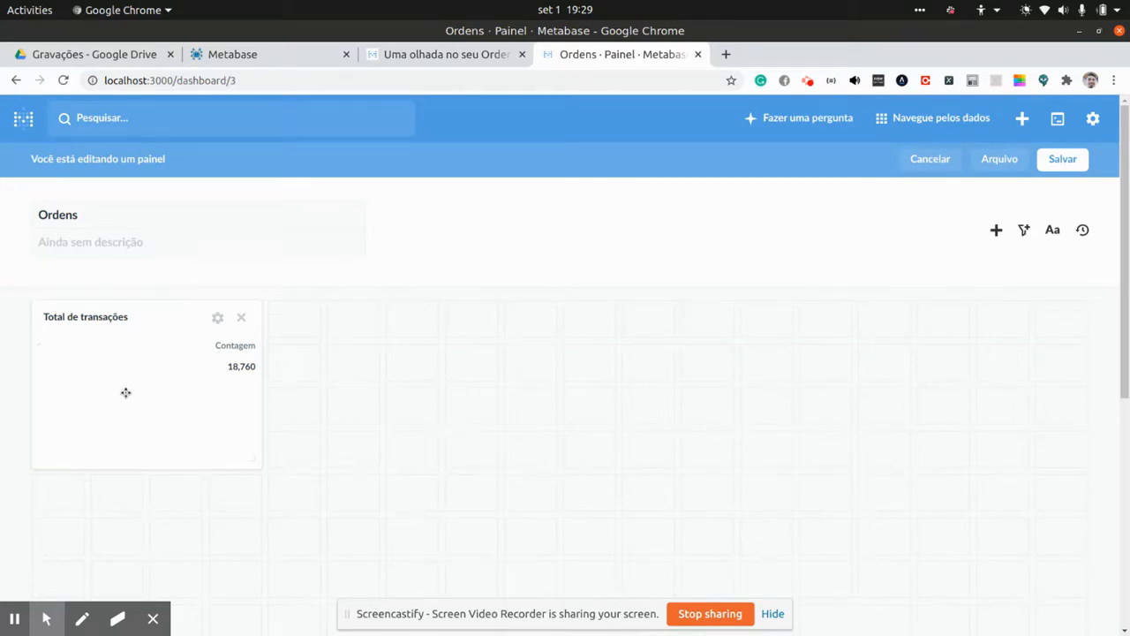
# Check the display settings of the "Total de transações" card, then remove the card from the Ordens dashboard.
pyautogui.click(217, 317)
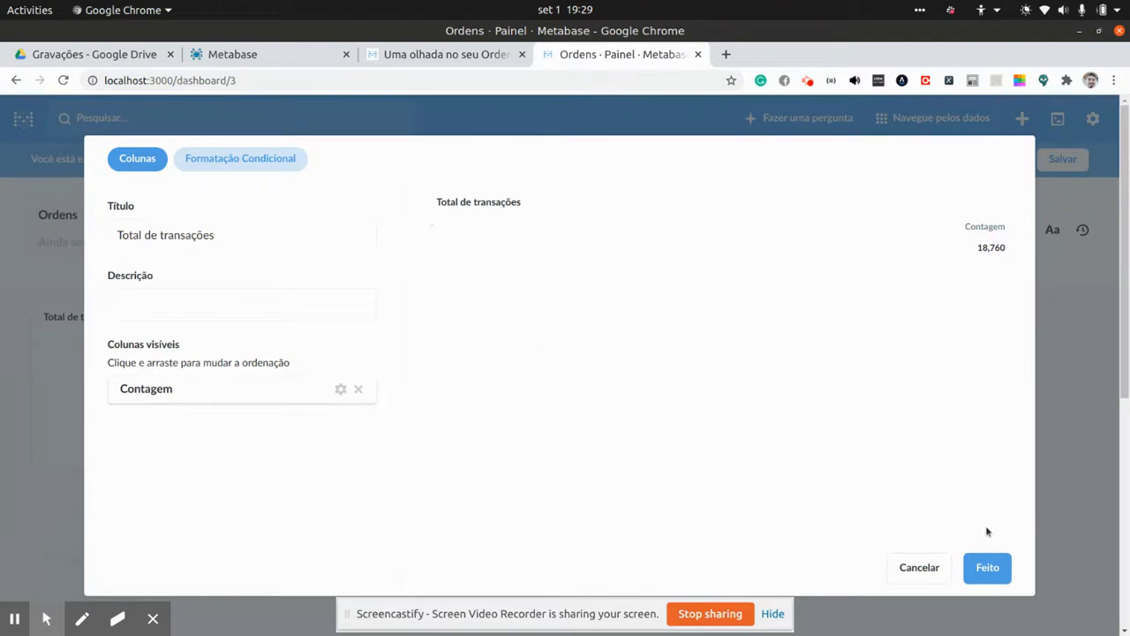
pyautogui.click(927, 568)
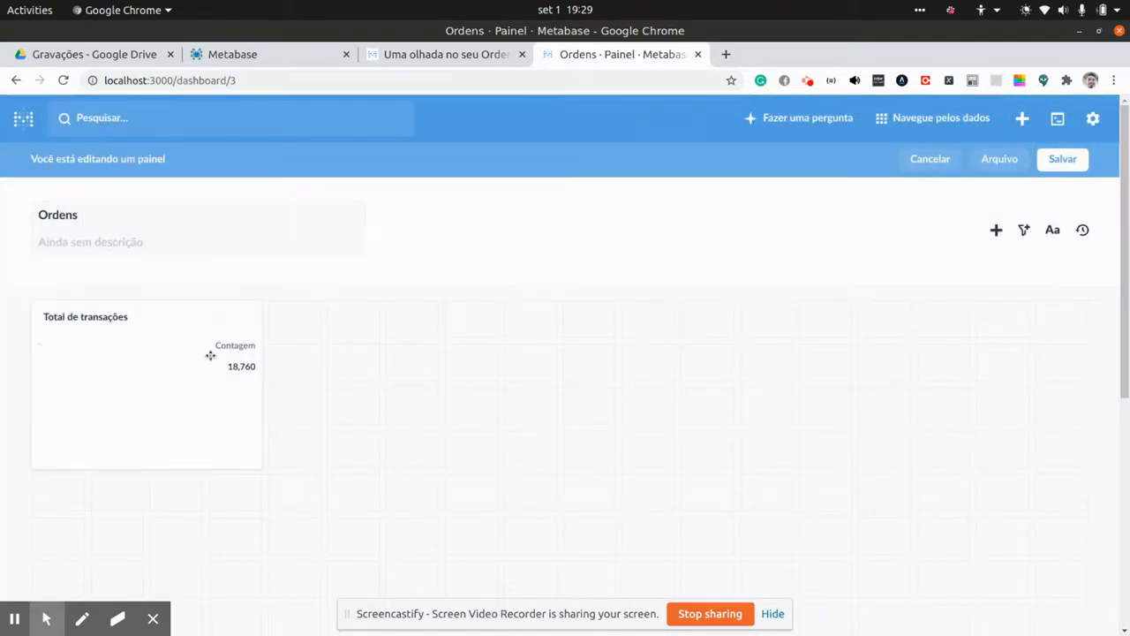
pyautogui.click(243, 318)
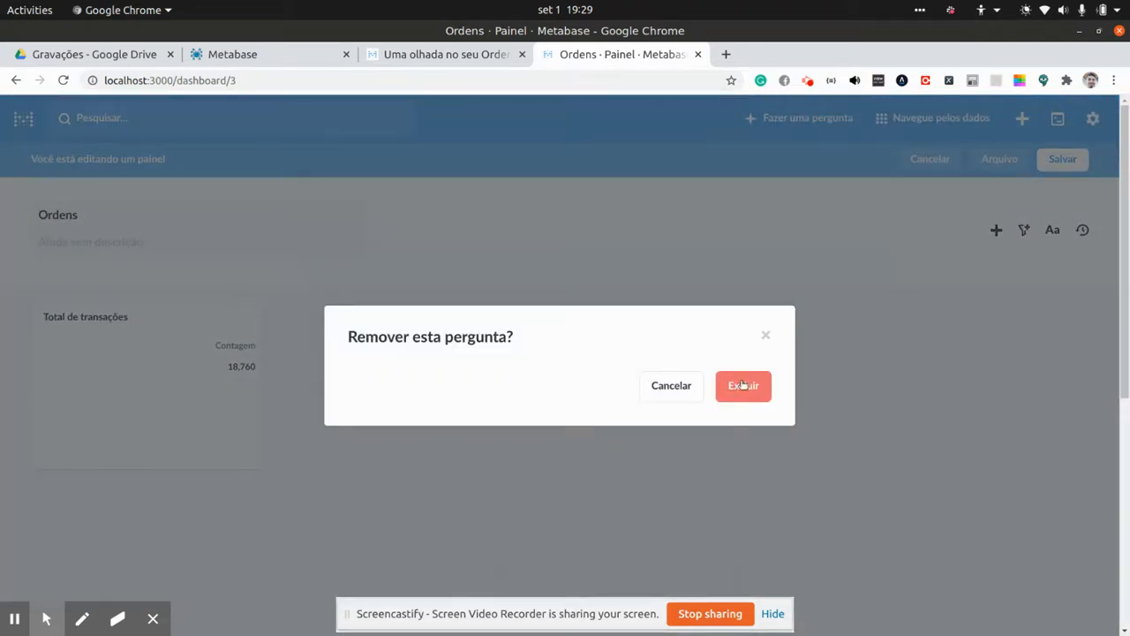
pyautogui.click(742, 385)
# Create another custom question from the saved question "Número total de transações" in the personal collection and visualize it.
pyautogui.click(815, 121)
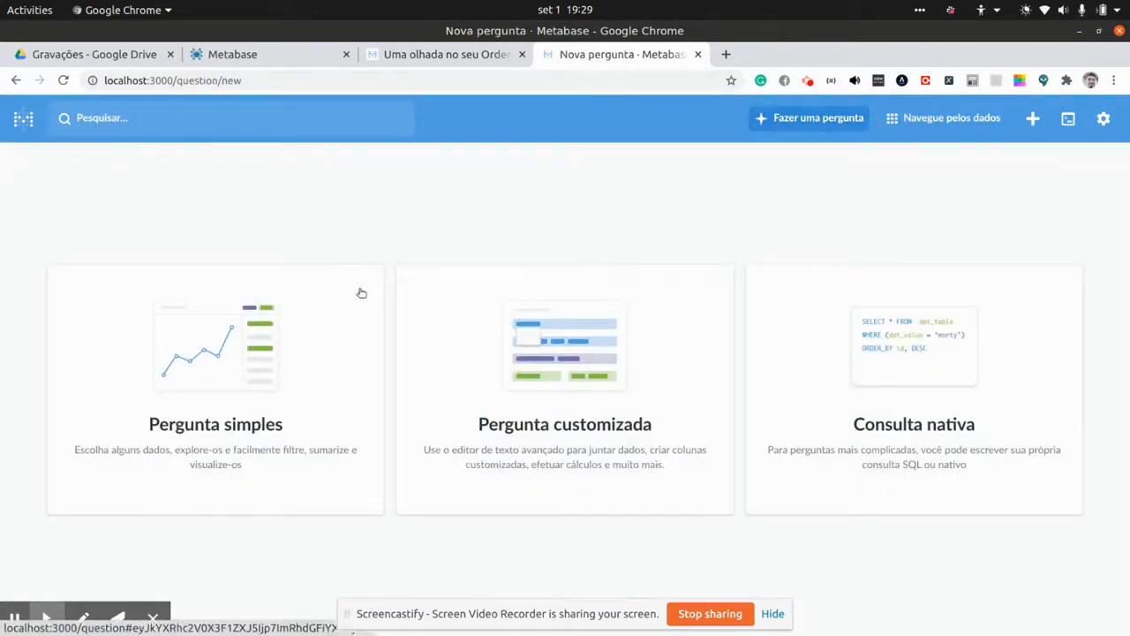
pyautogui.click(265, 371)
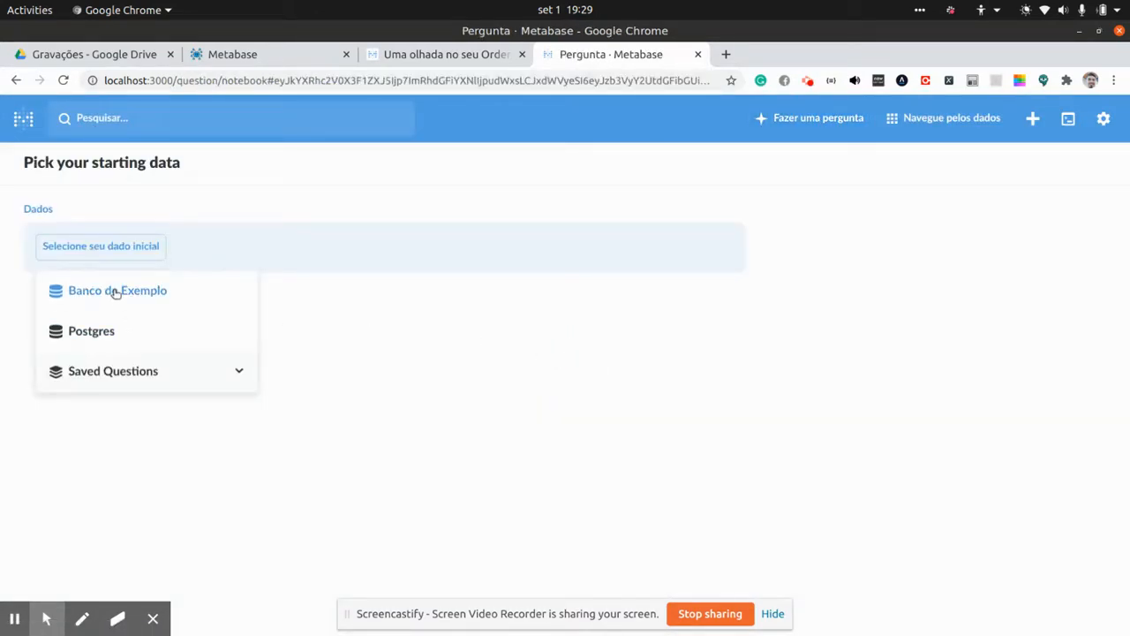
pyautogui.click(126, 372)
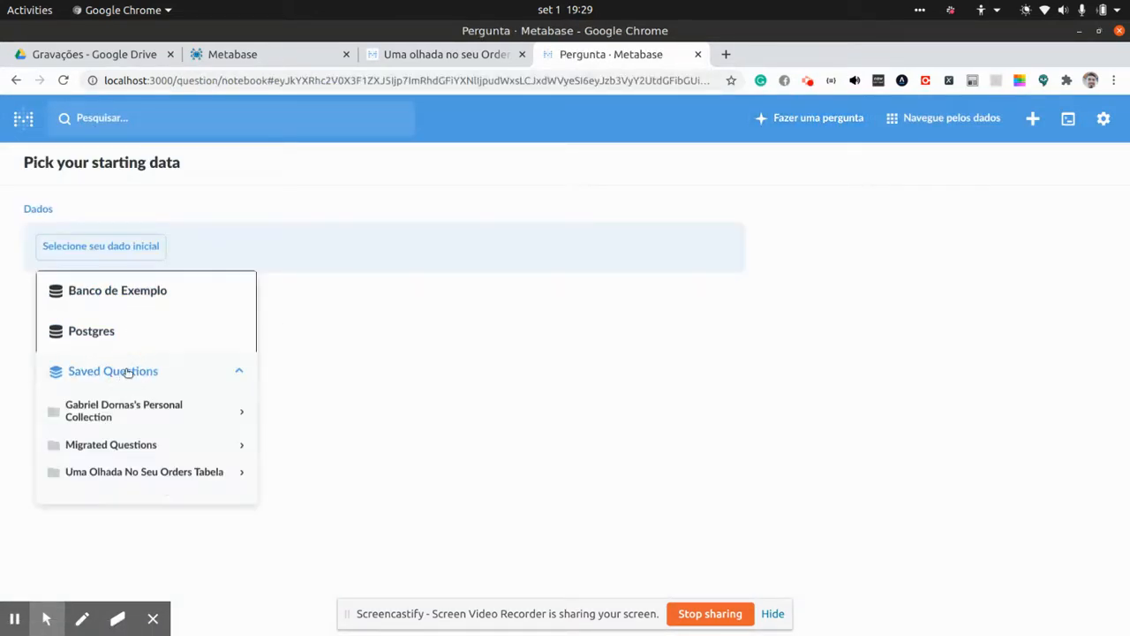
pyautogui.click(241, 414)
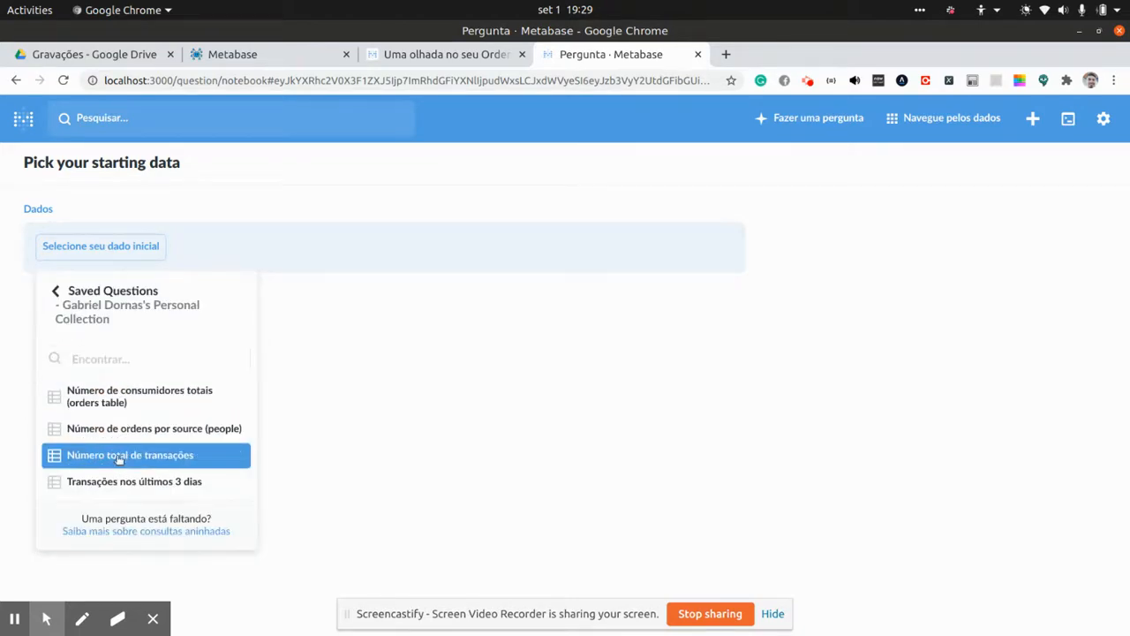
pyautogui.click(119, 456)
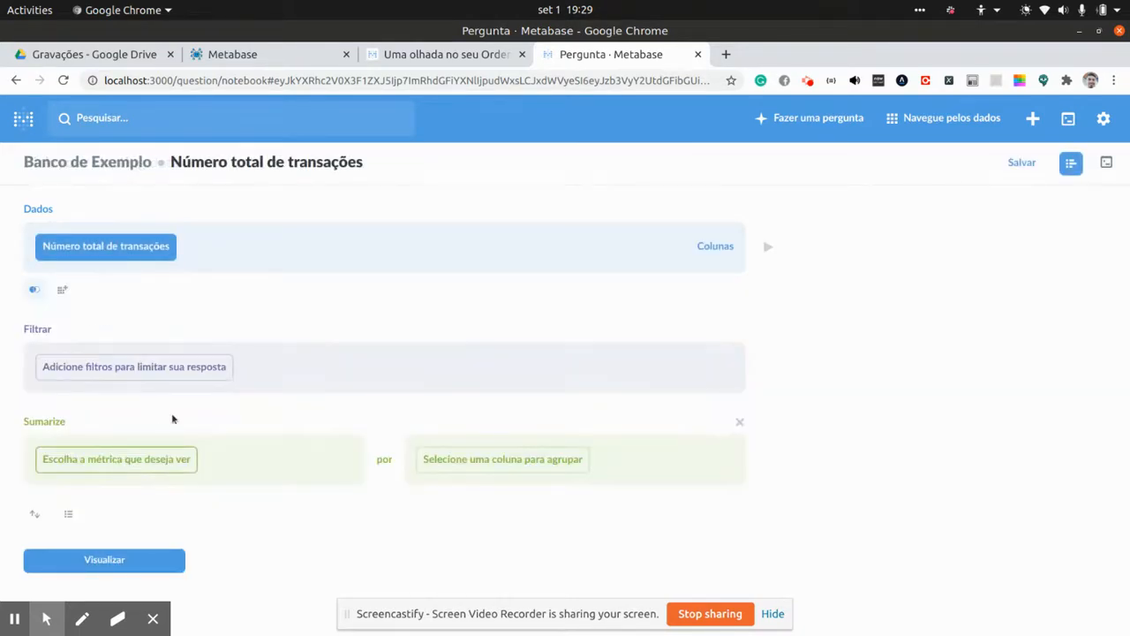
pyautogui.click(124, 562)
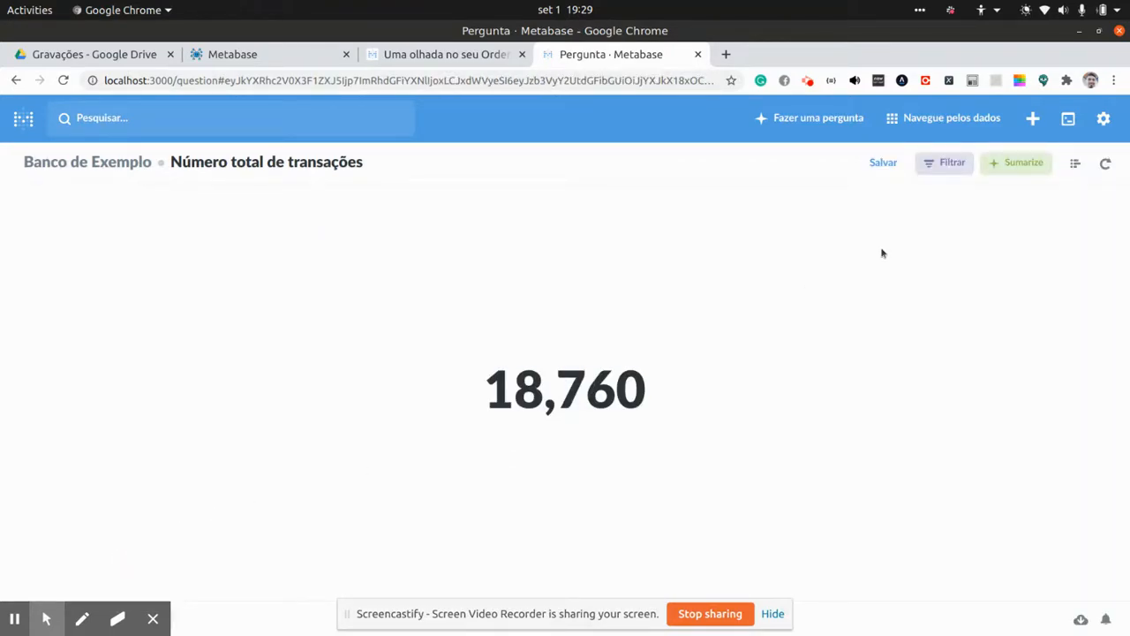
# Save the question as "Número total de transações" in "Minha coleção pessoal".
pyautogui.click(883, 162)
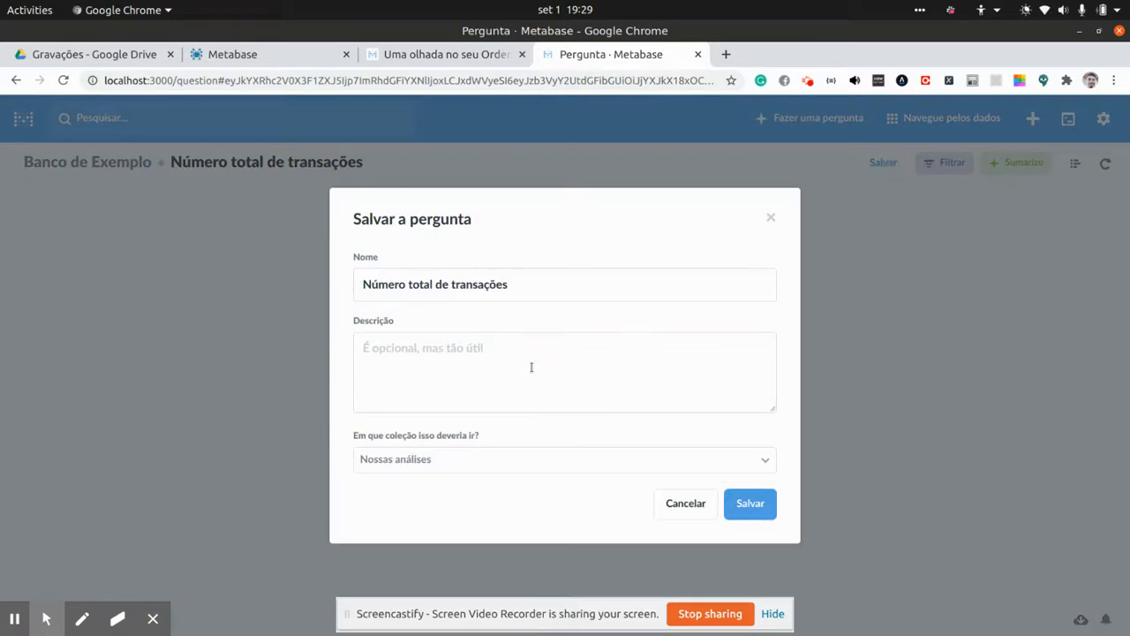
pyautogui.click(765, 459)
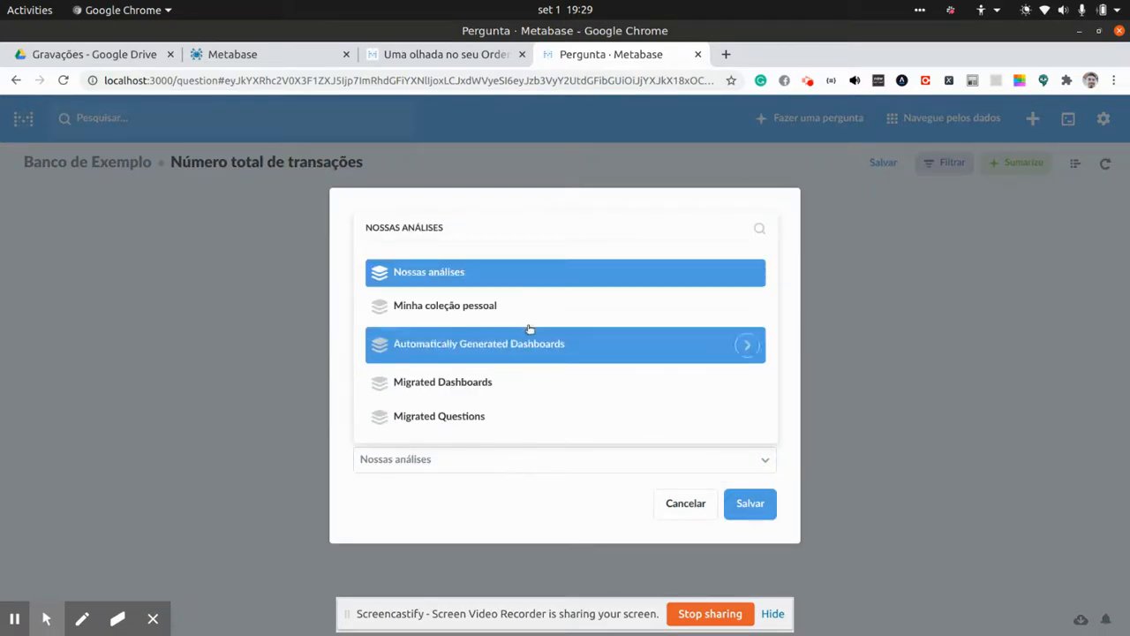
pyautogui.click(525, 306)
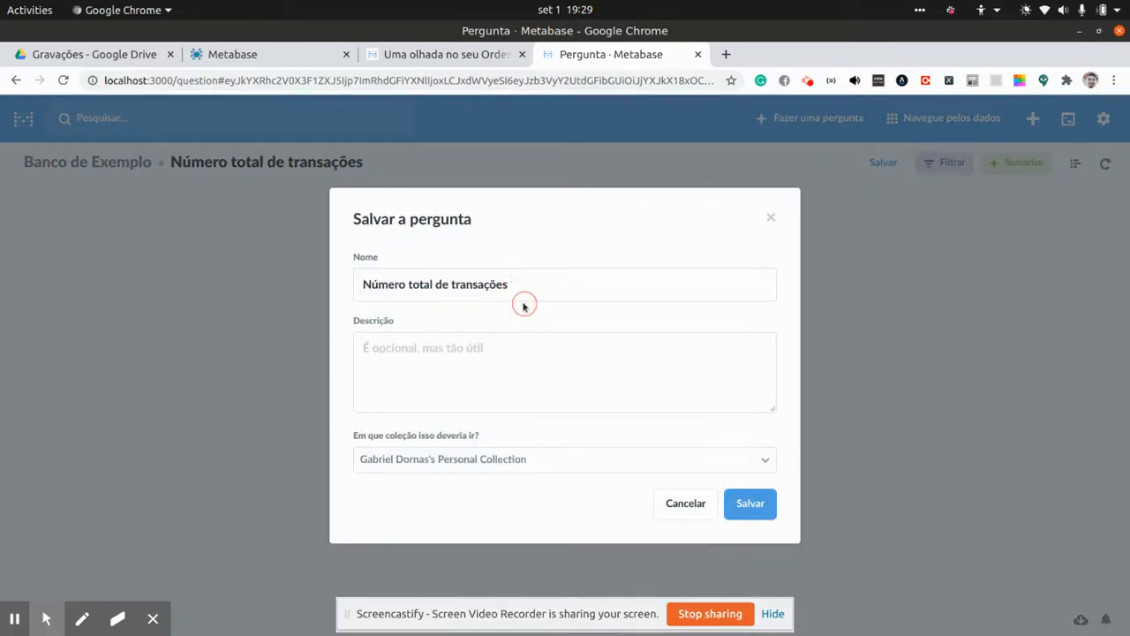
pyautogui.click(500, 463)
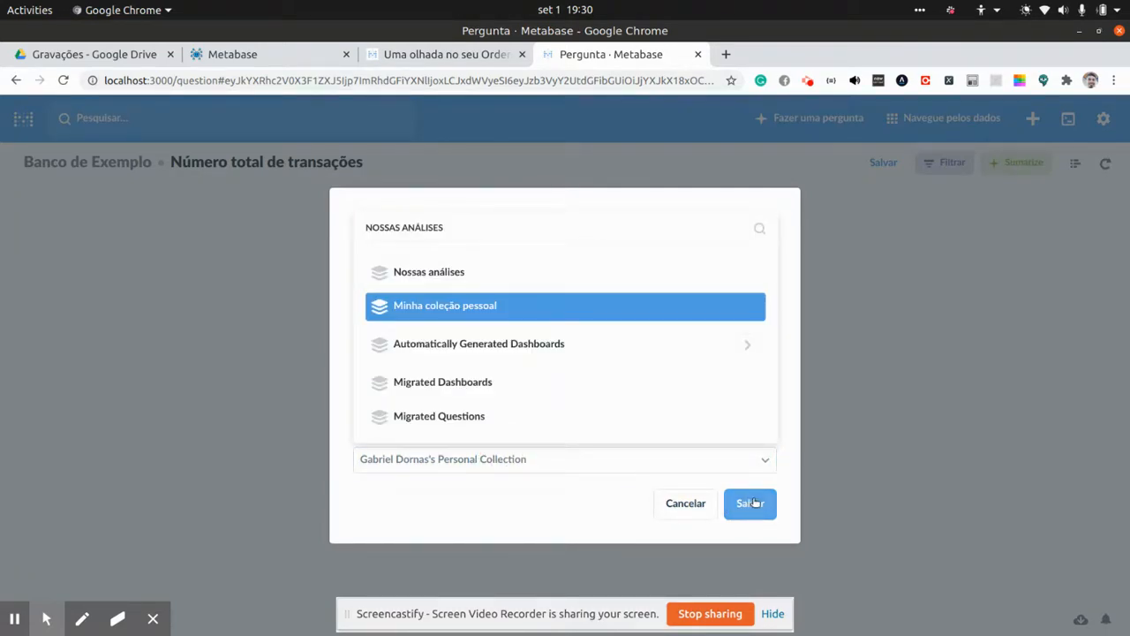
pyautogui.click(750, 503)
# Add the saved "Número total de transações" question to the Ordens dashboard in the personal collection.
pyautogui.click(459, 386)
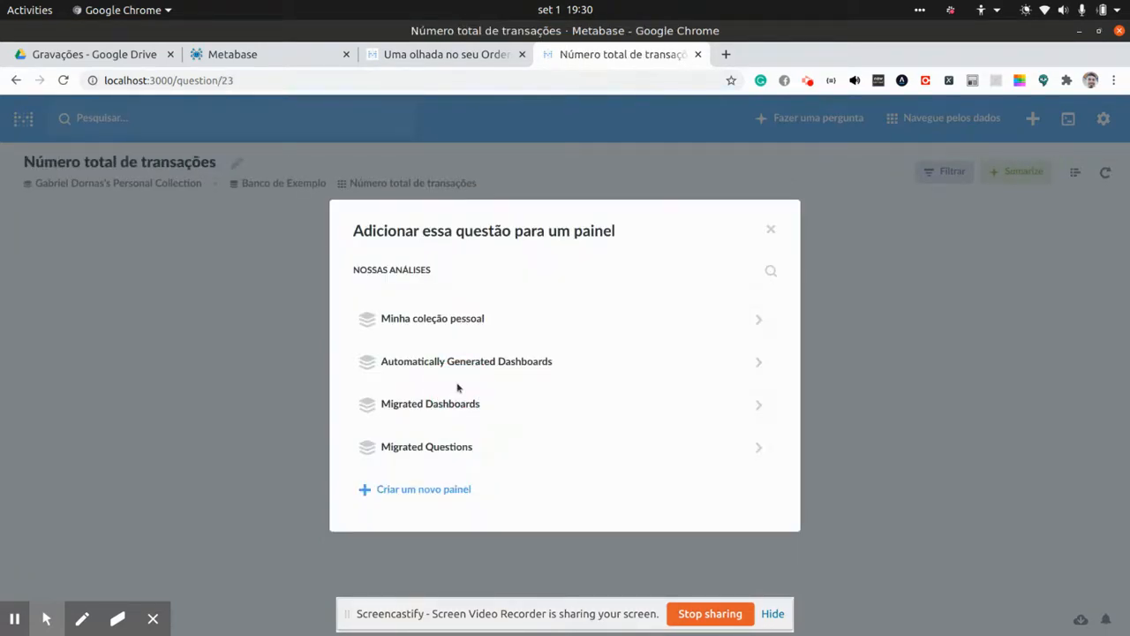
pyautogui.click(760, 321)
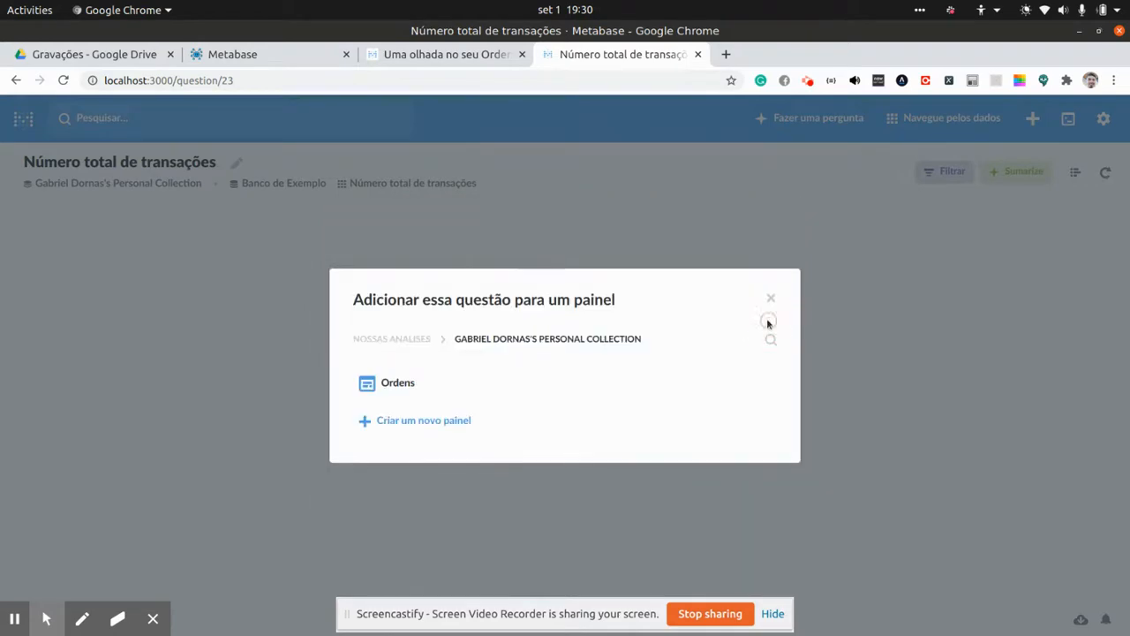
pyautogui.click(394, 390)
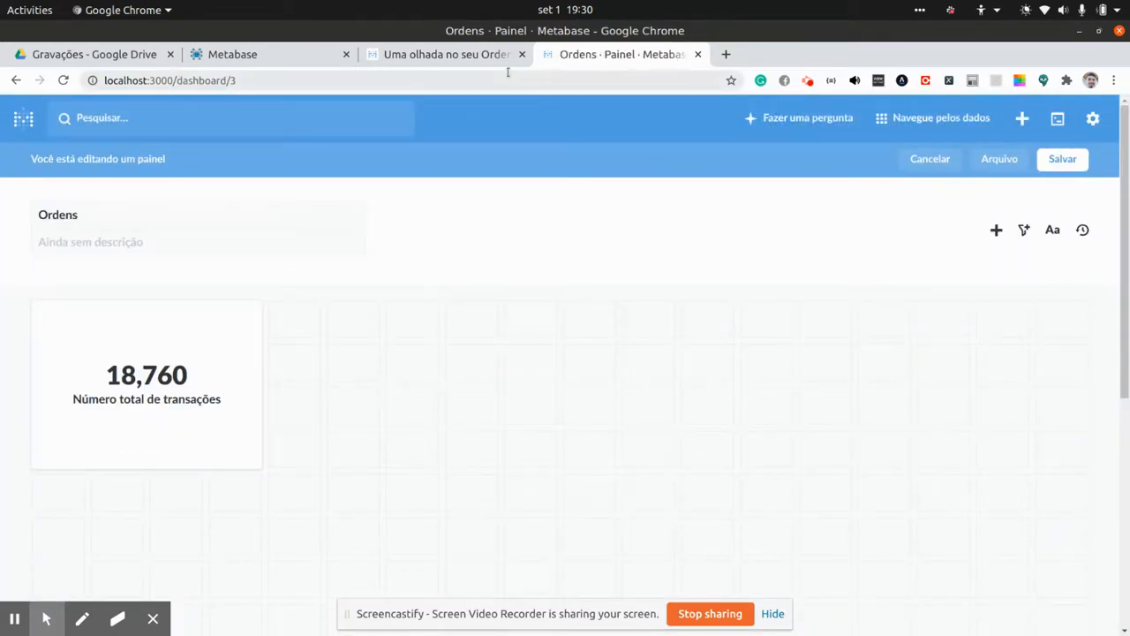
# Retitle the transactions card "Total de transações" as in the Orders X-ray and save the Ordens dashboard.
pyautogui.click(453, 54)
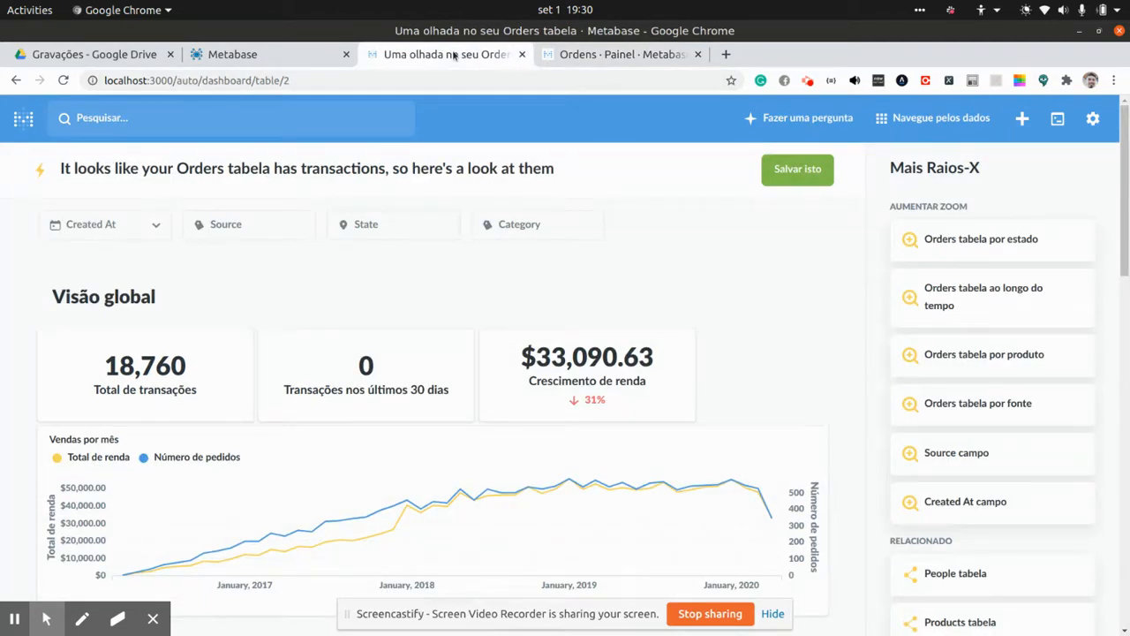
pyautogui.click(657, 55)
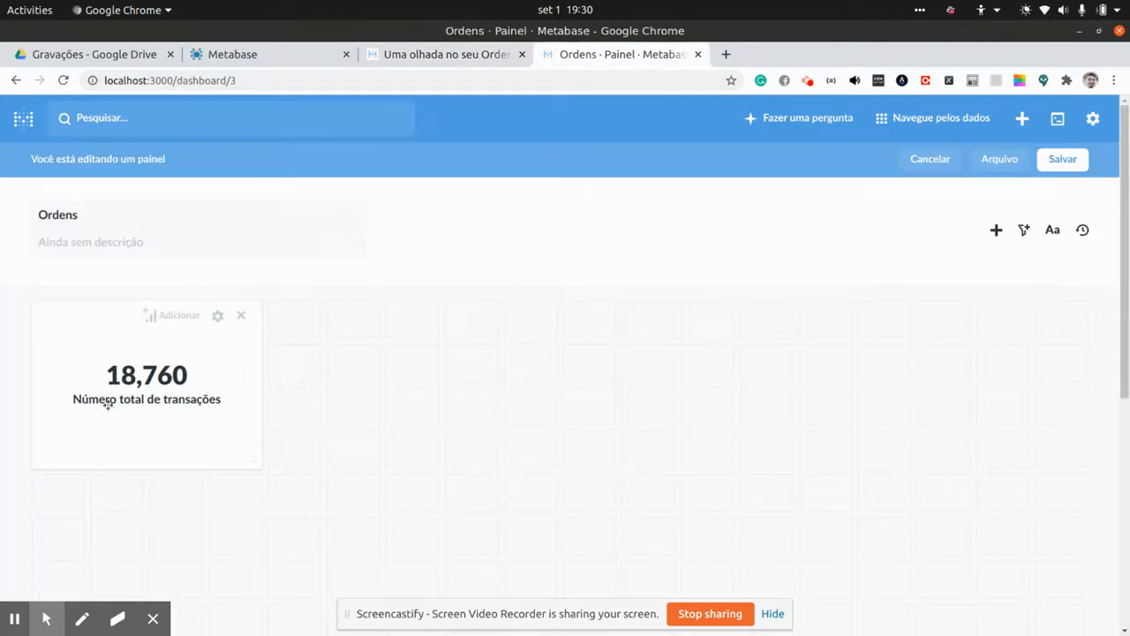
pyautogui.click(219, 315)
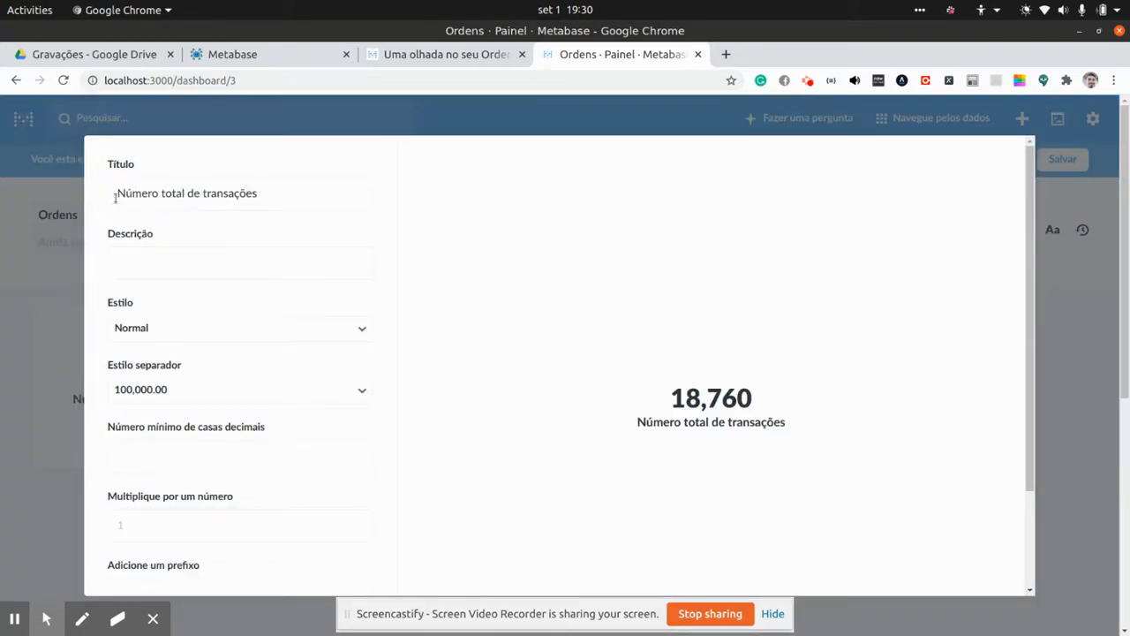
pyautogui.moveTo(118, 195); pyautogui.dragTo(274, 200)
pyautogui.write('Total de tran')
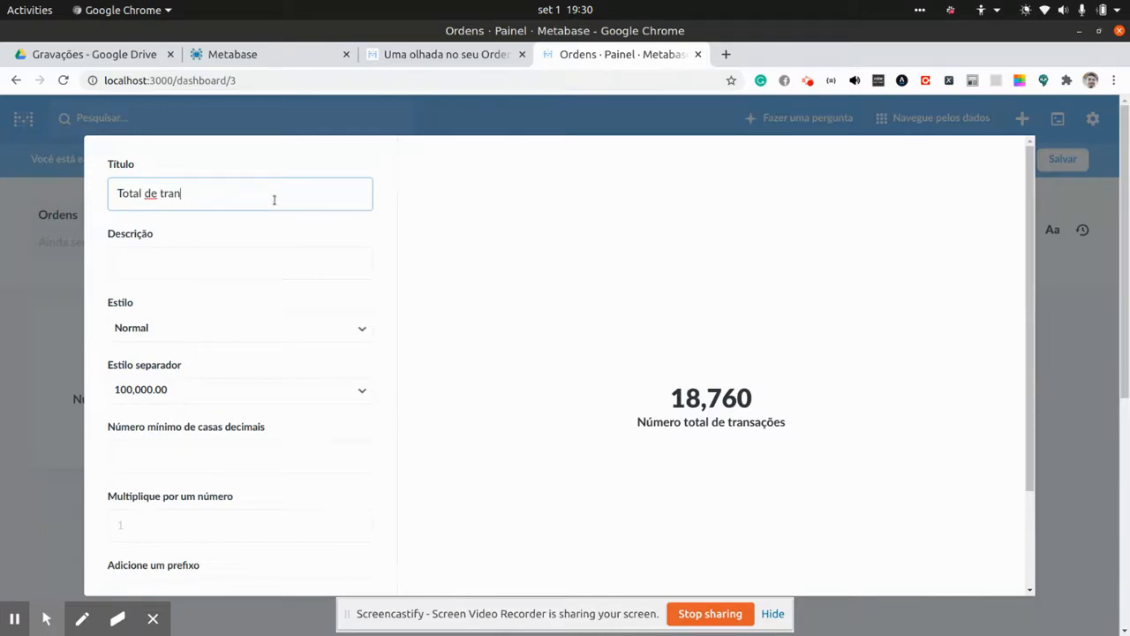
pyautogui.write('sações')
pyautogui.scroll(-3, 287, 402)
pyautogui.scroll(3, 287, 399)
pyautogui.scroll(-3, 287, 399)
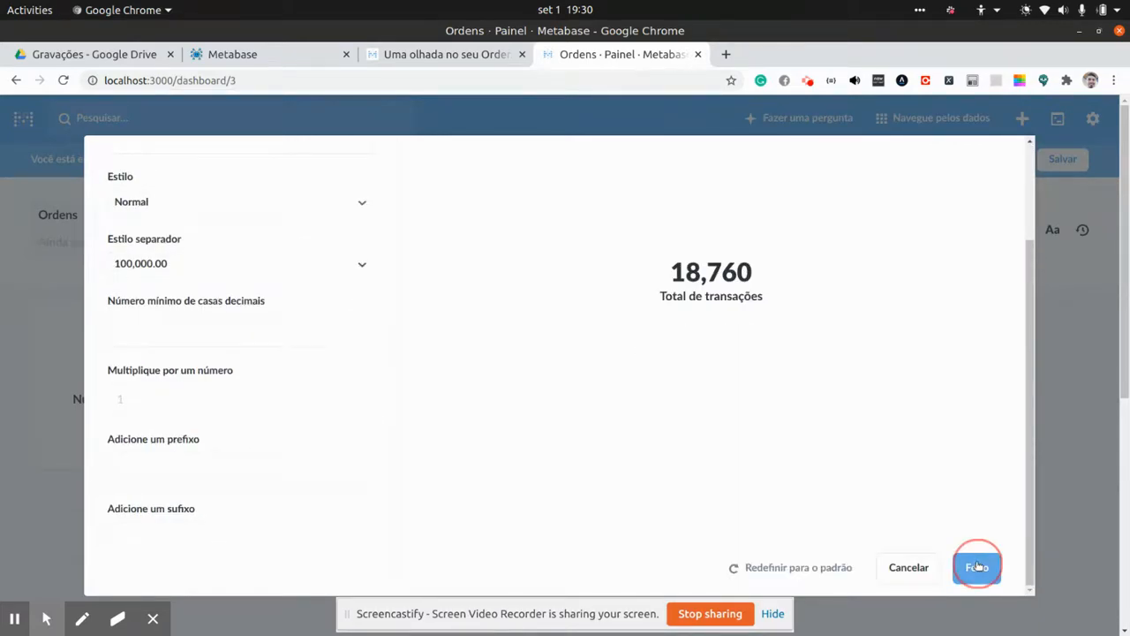
pyautogui.click(976, 566)
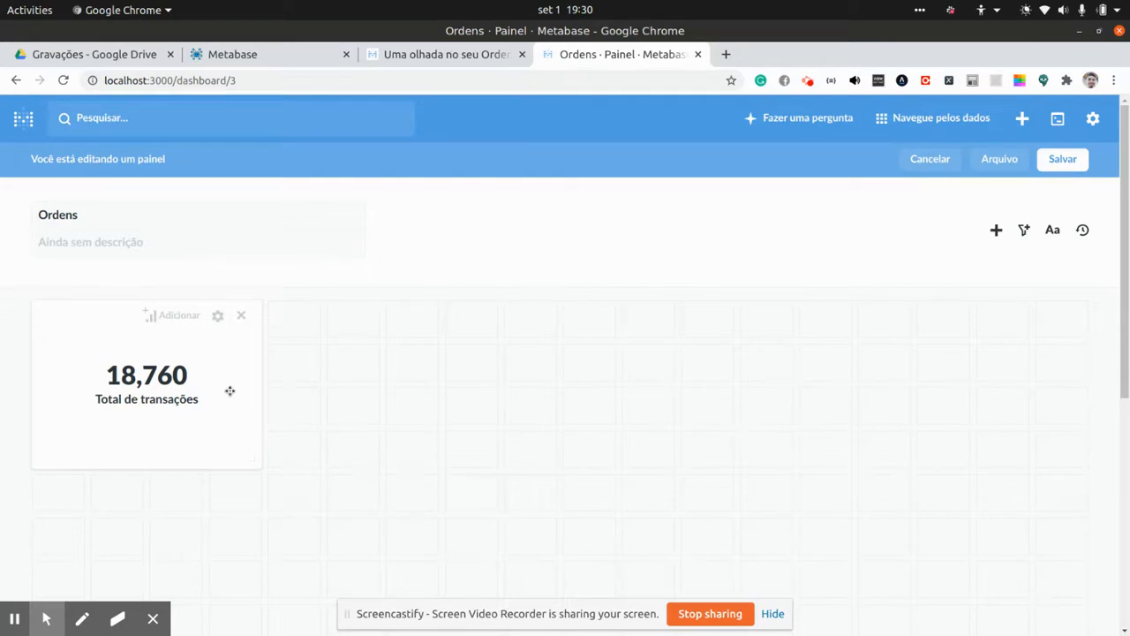
pyautogui.click(1061, 159)
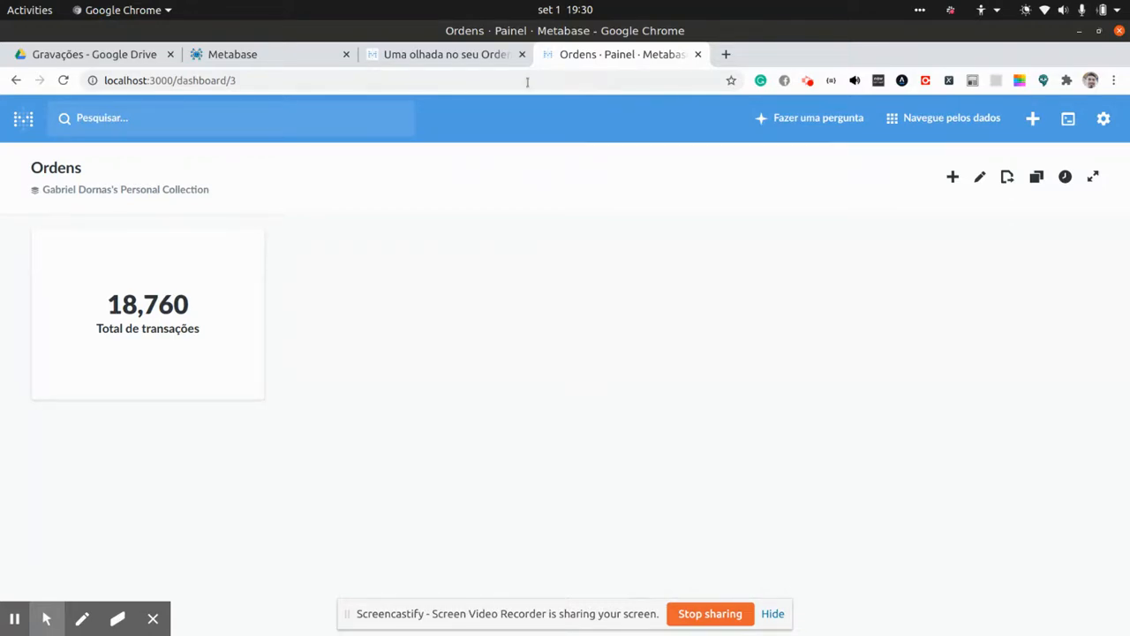
# Check the next card in the Orders X-ray, and start a custom question on the Orders table of Banco de Exemplo.
pyautogui.click(471, 55)
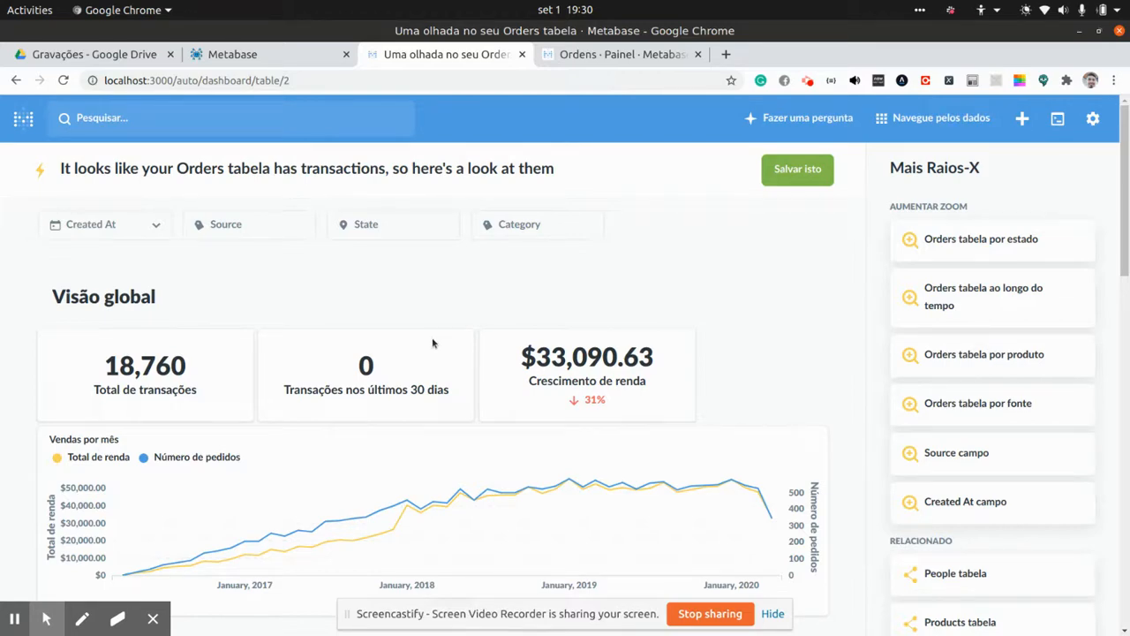
pyautogui.click(647, 60)
pyautogui.click(851, 126)
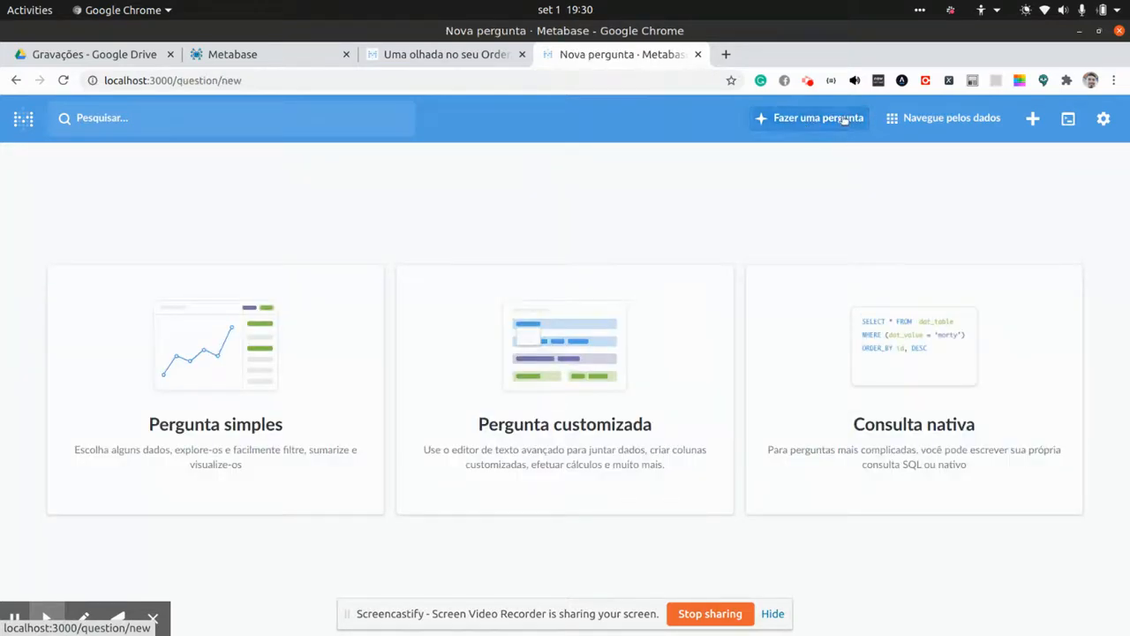
pyautogui.click(572, 332)
pyautogui.click(117, 297)
pyautogui.click(81, 364)
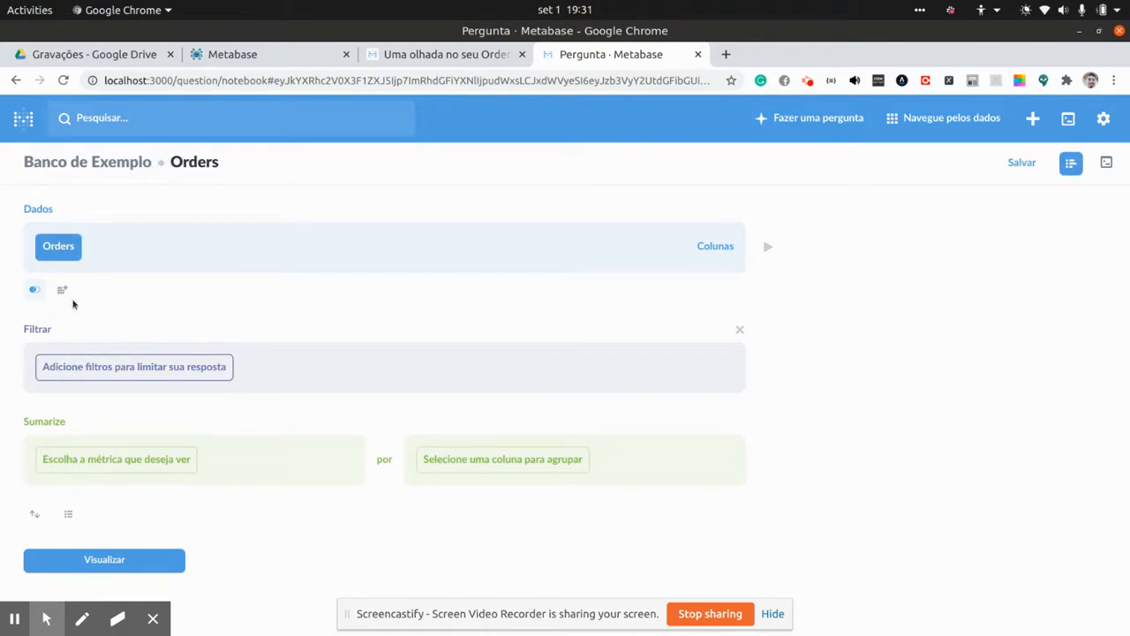
# Add a filter limiting Created At to the previous 30 days, including today.
pyautogui.click(139, 372)
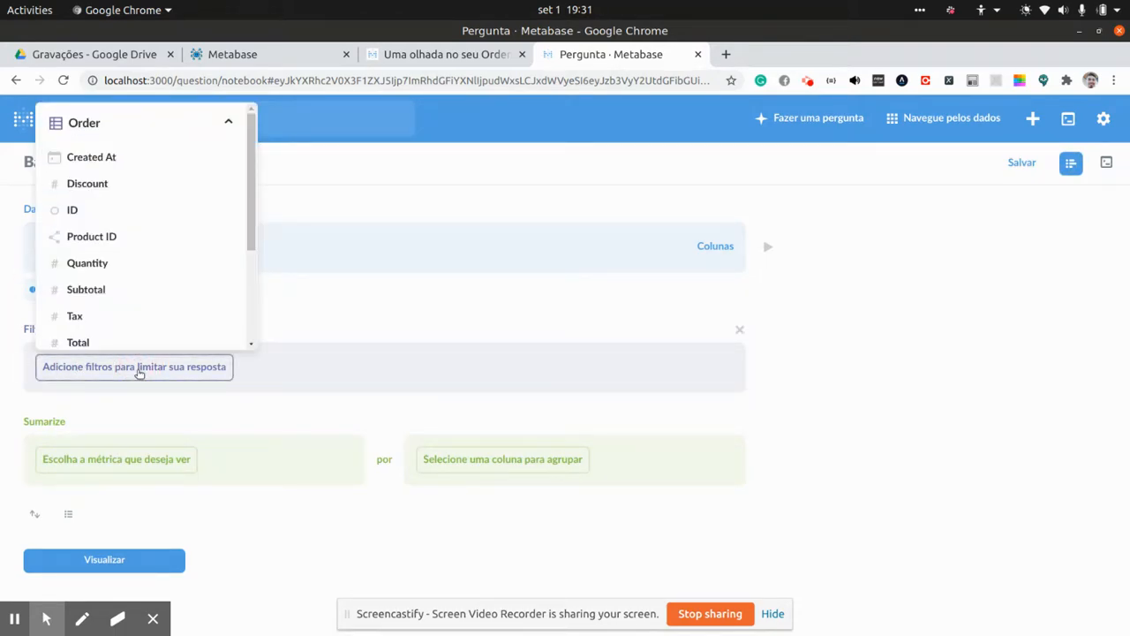
pyautogui.click(108, 157)
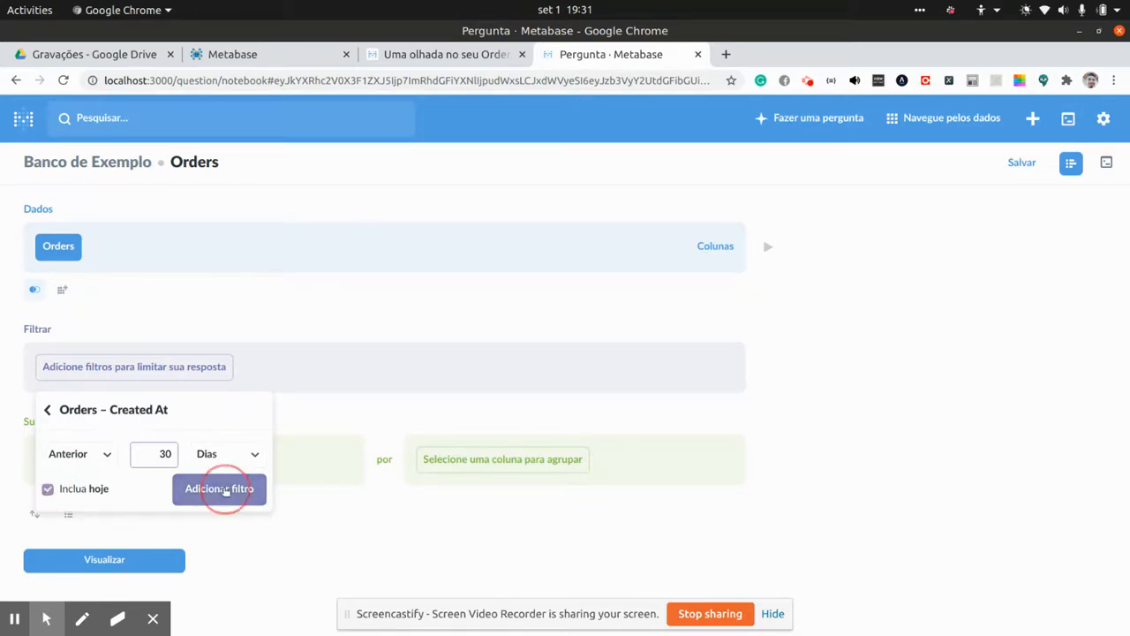
pyautogui.click(224, 492)
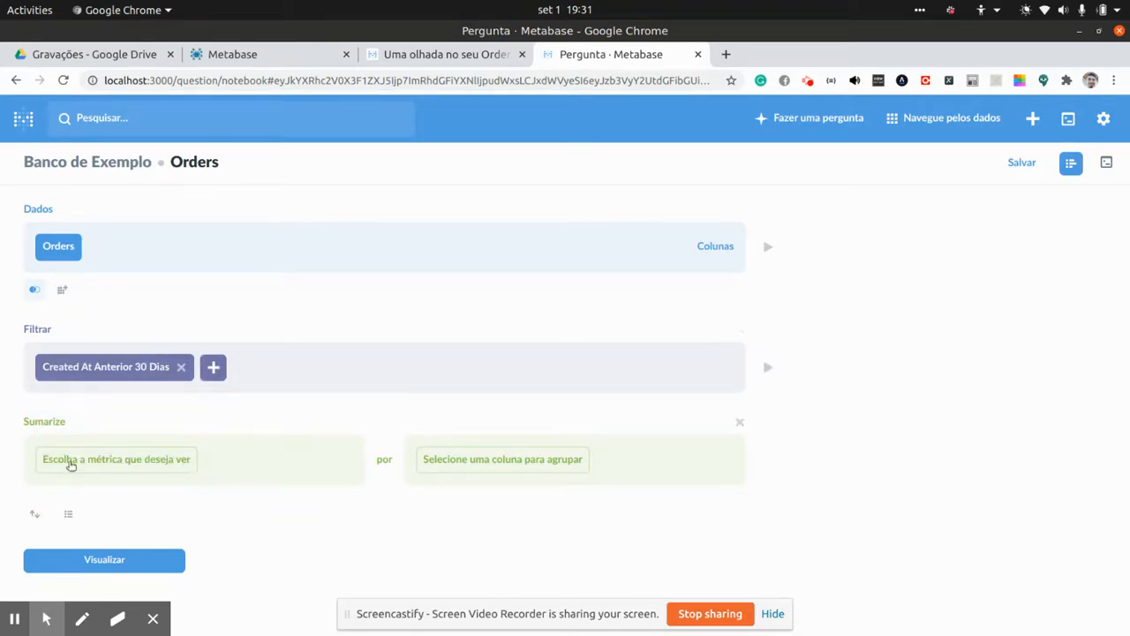
# Summarize the filtered orders by number of rows and visualize the question.
pyautogui.click(125, 461)
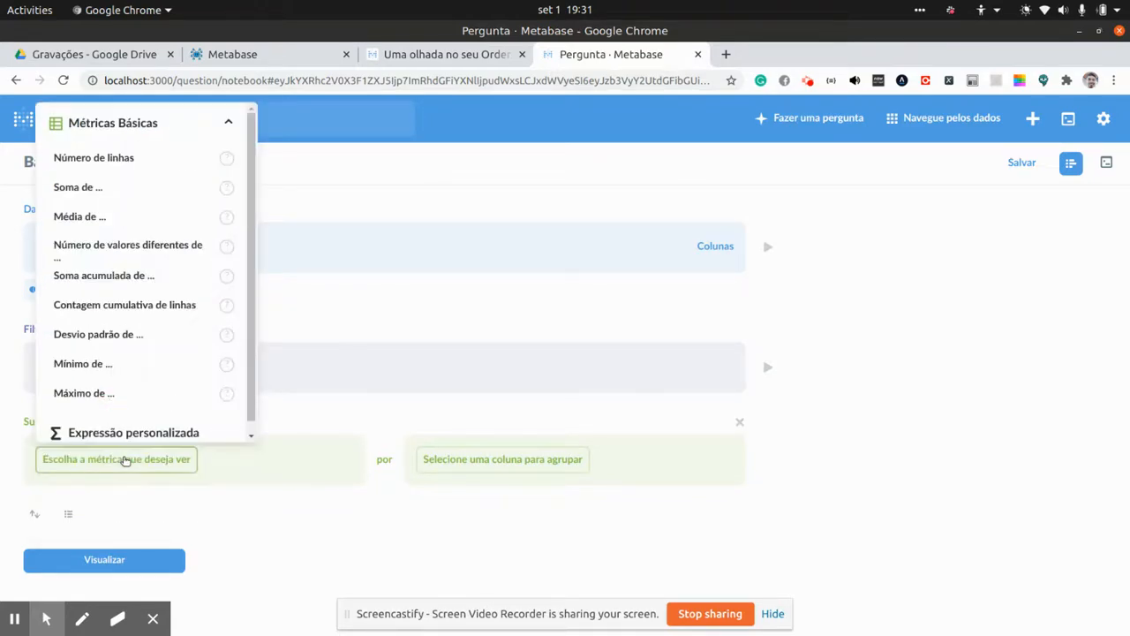
pyautogui.click(123, 167)
pyautogui.click(101, 542)
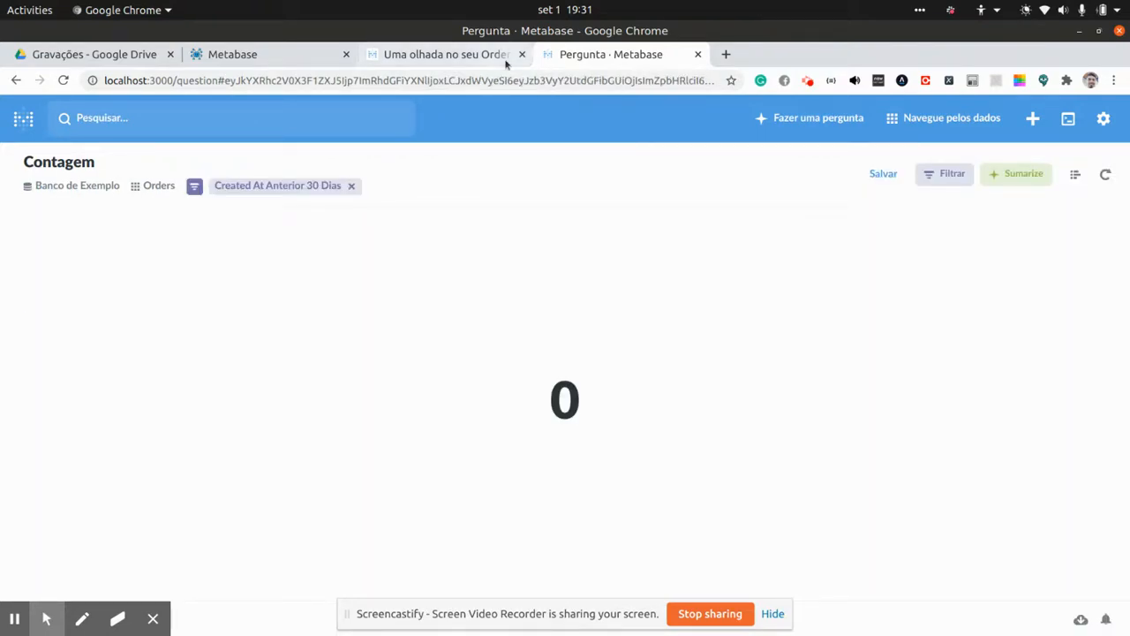
# Check the latest order dates by sorting the Banco de Exemplo Orders table by Created At descending, and return to the 30-day count question.
pyautogui.click(478, 57)
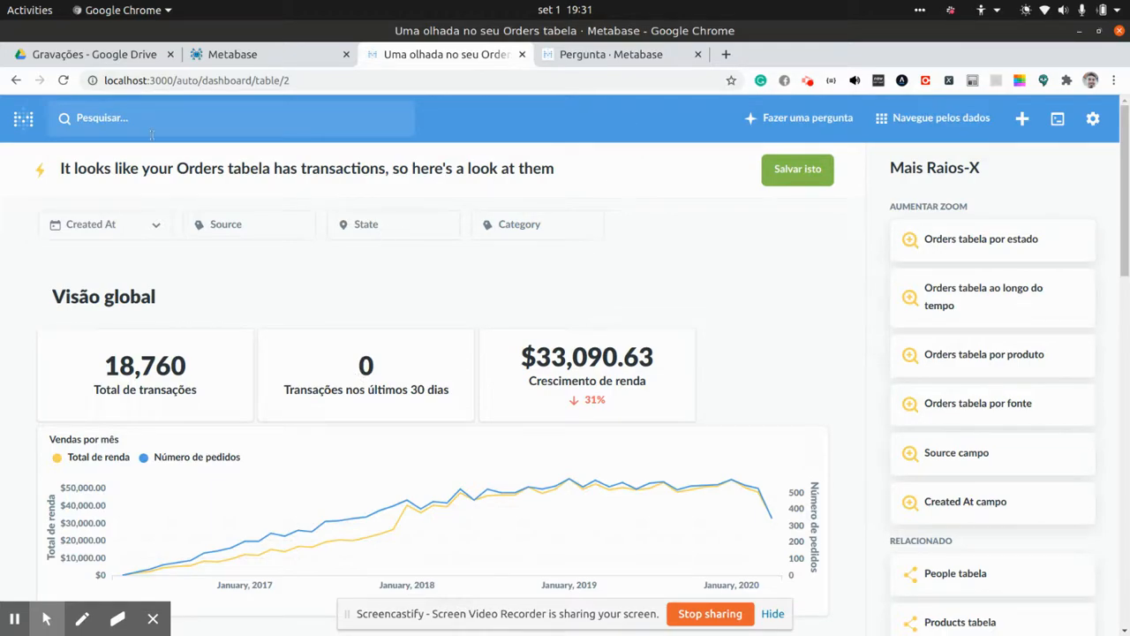
pyautogui.click(23, 117)
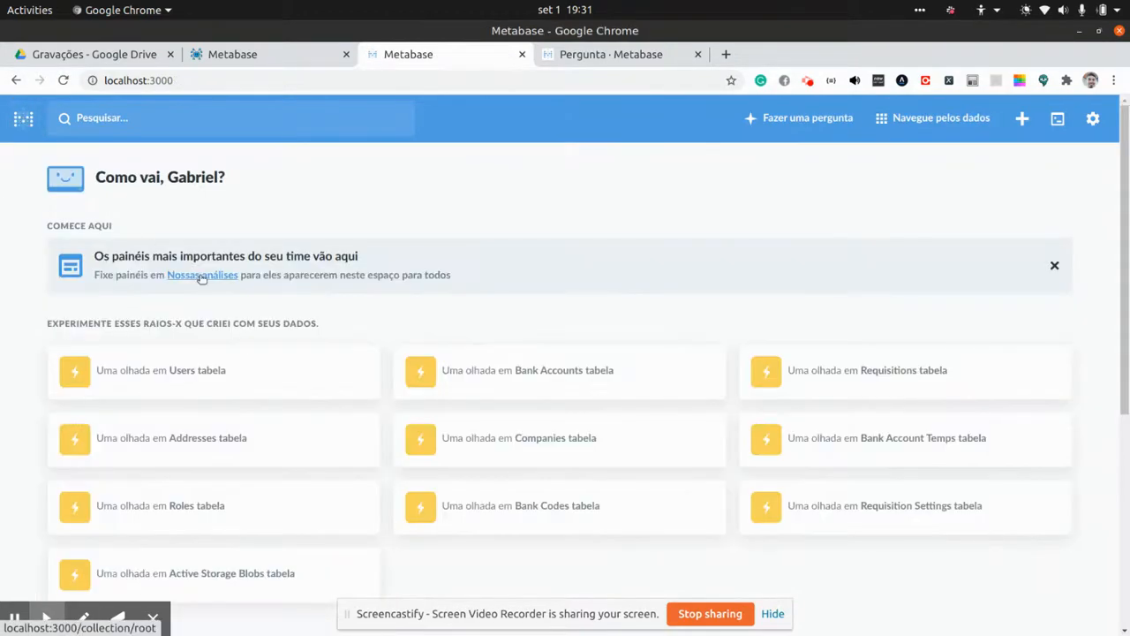
pyautogui.scroll(-5, 370, 437)
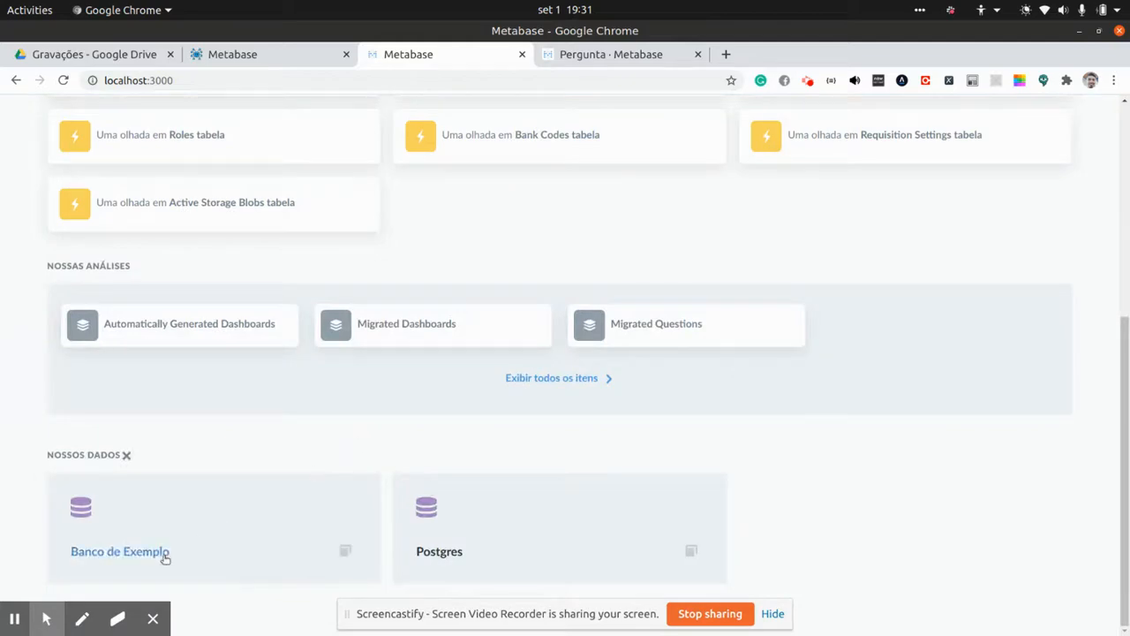
pyautogui.click(129, 551)
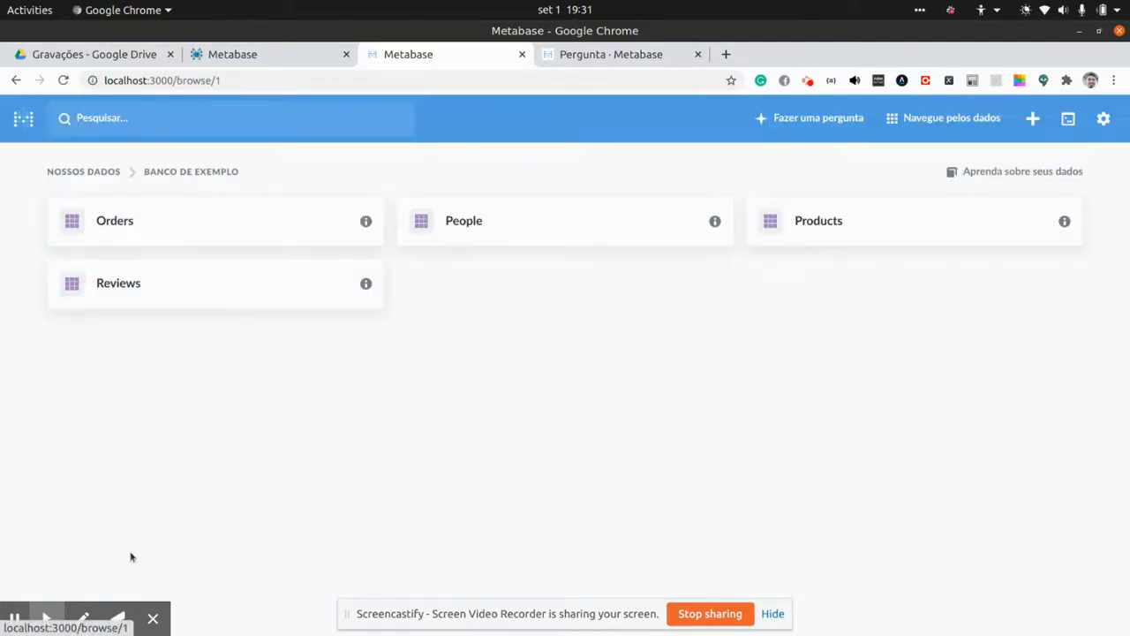
pyautogui.click(124, 224)
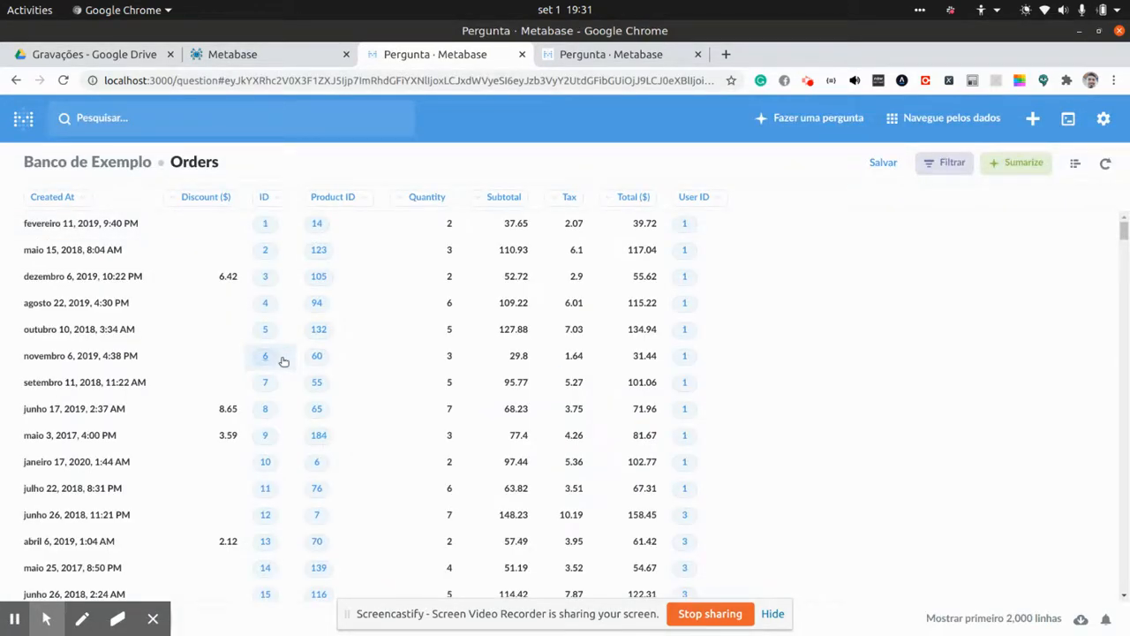
pyautogui.click(79, 202)
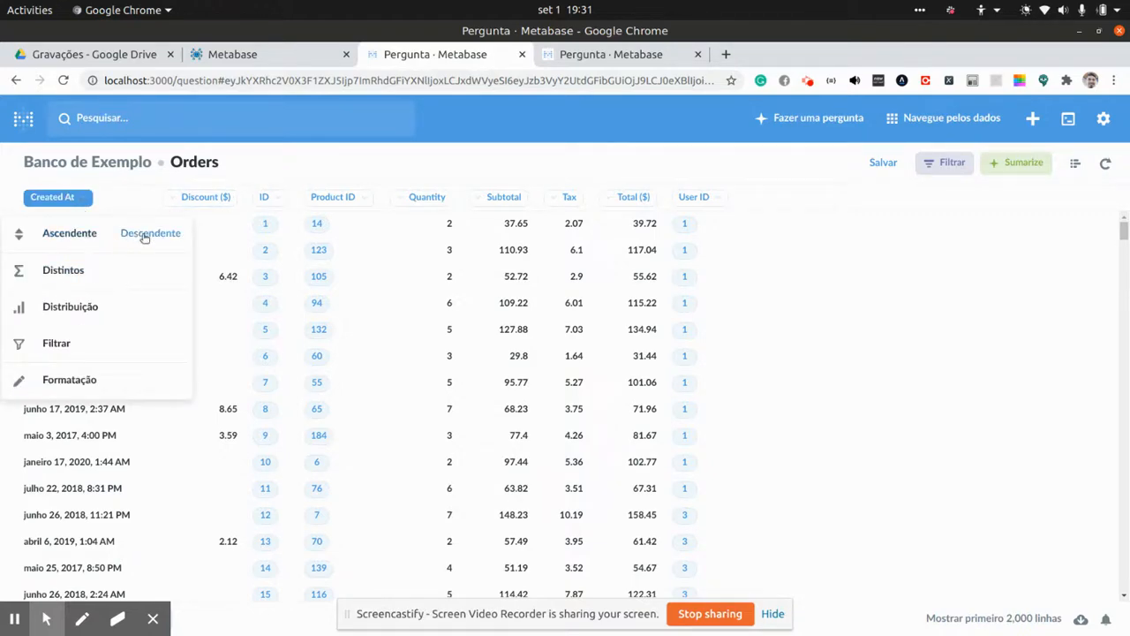
pyautogui.click(145, 235)
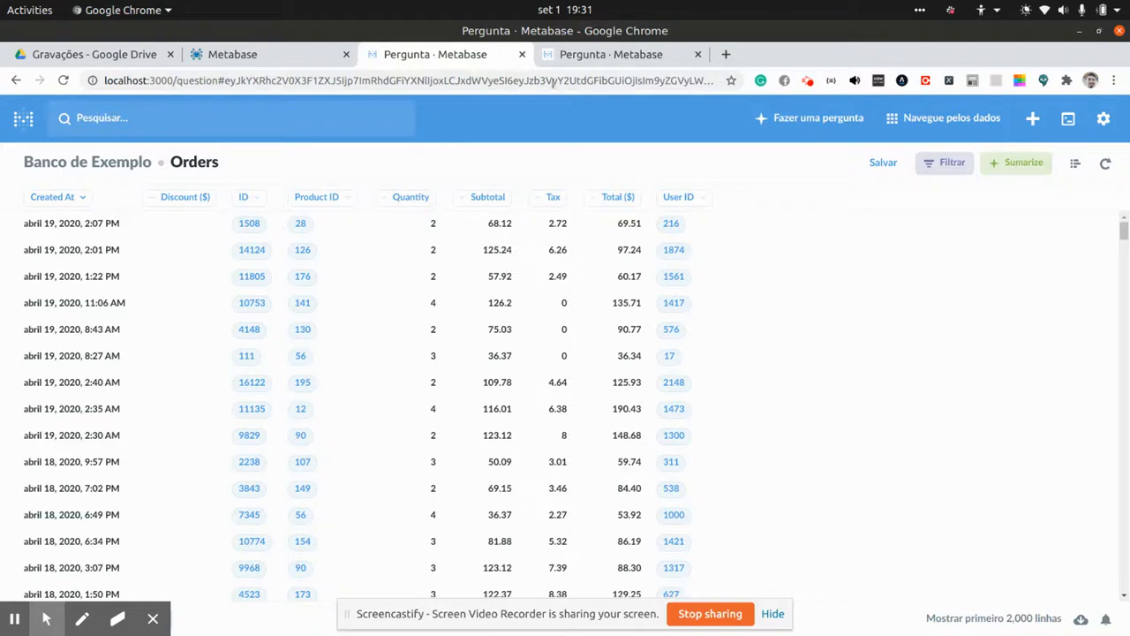
pyautogui.click(630, 55)
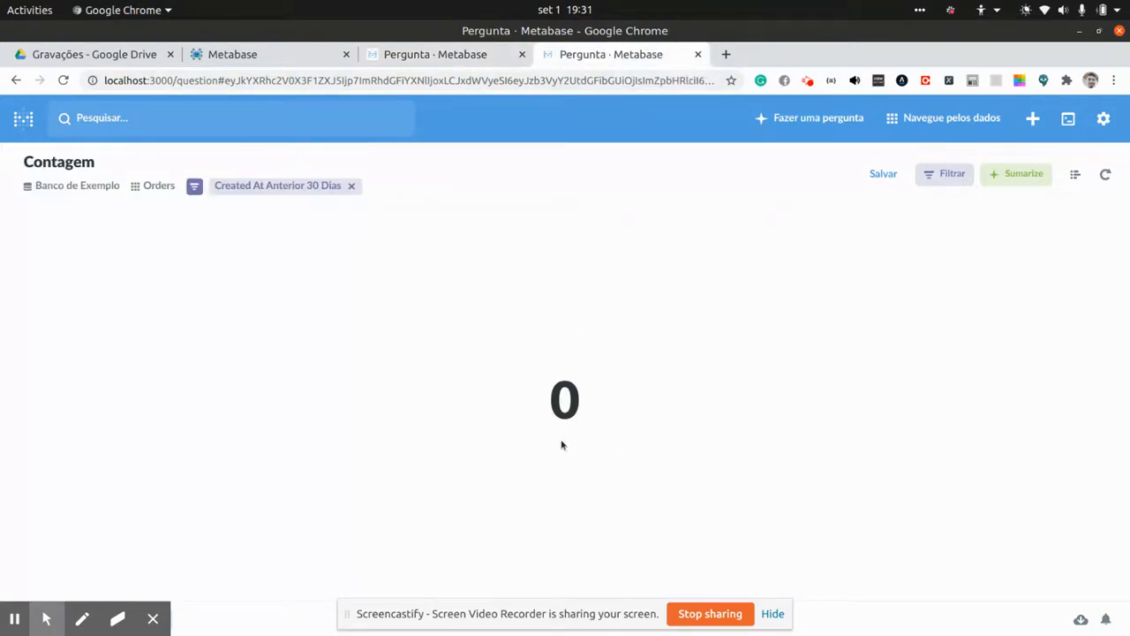
pyautogui.click(771, 615)
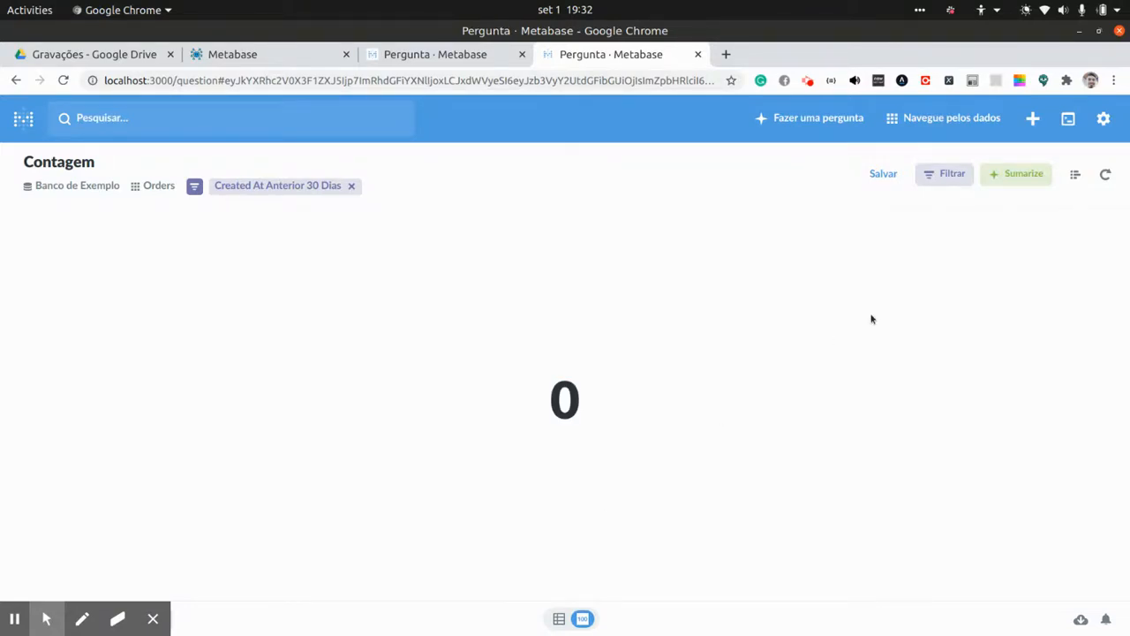
# Reopen the X-ray of the Banco de Exemplo Orders table and copy the card title "Transações nos últimos 30 dias".
pyautogui.click(454, 57)
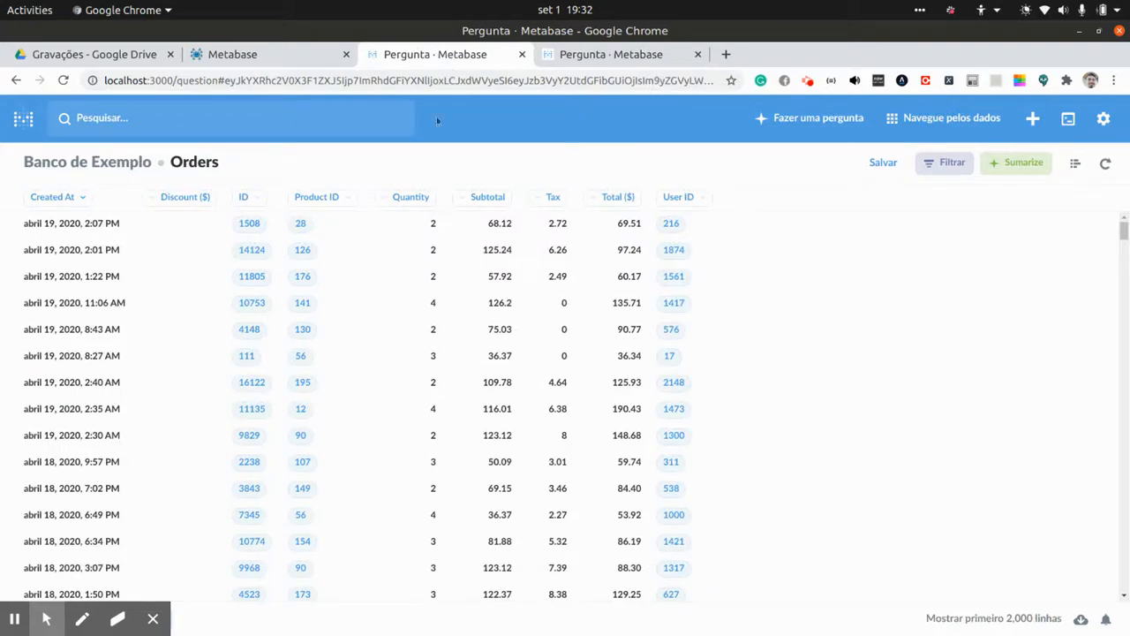
pyautogui.click(24, 126)
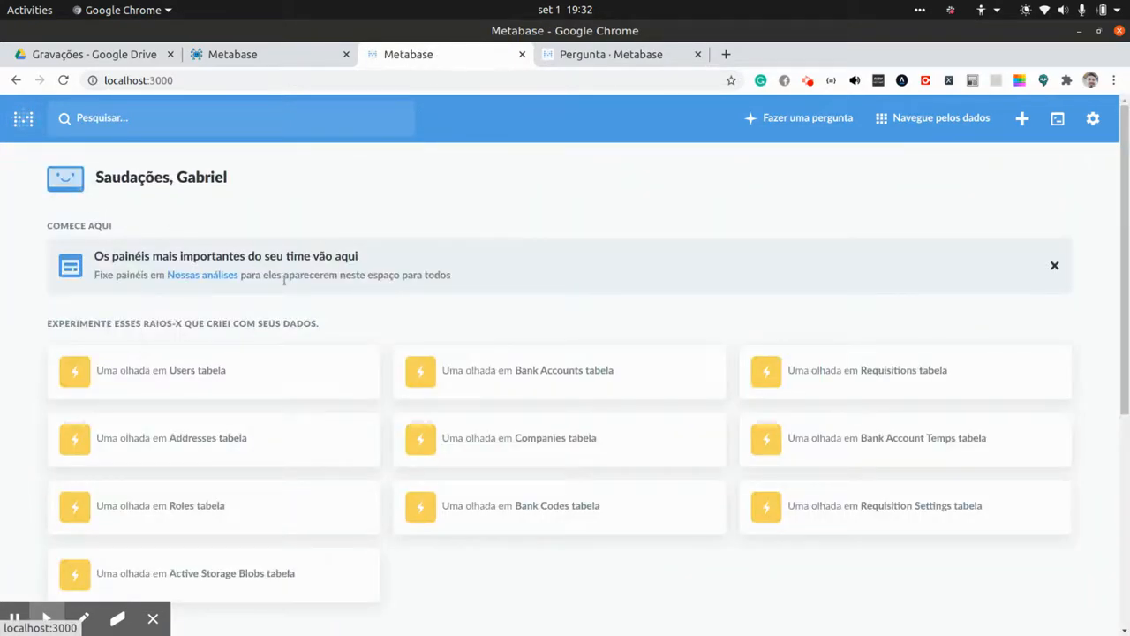
pyautogui.scroll(-5, 281, 403)
pyautogui.click(124, 547)
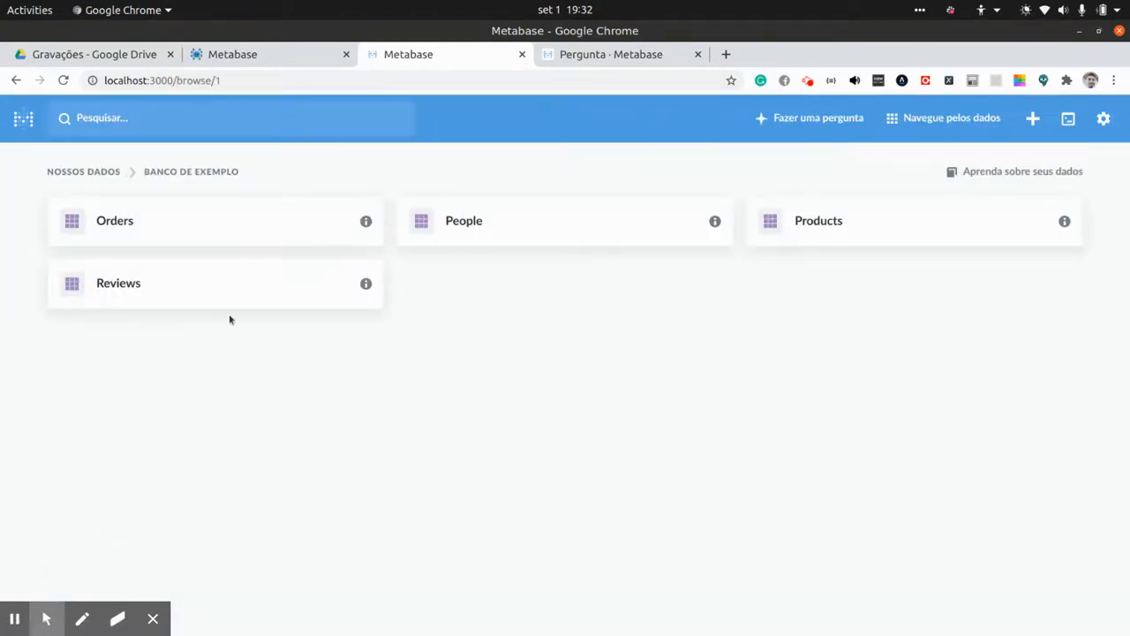
pyautogui.click(115, 224)
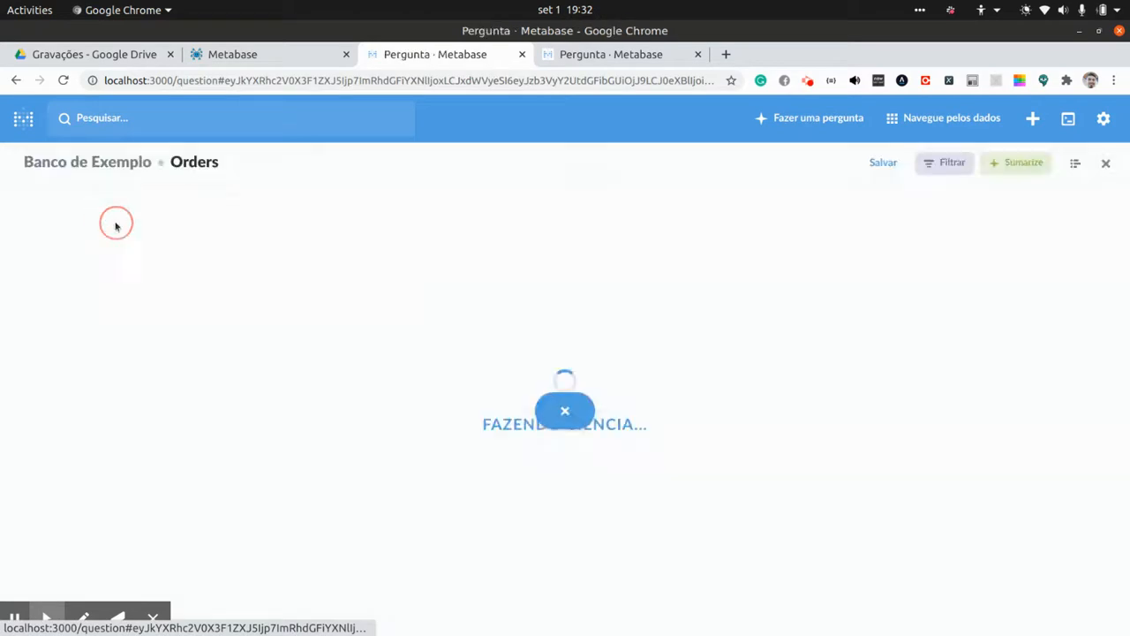
pyautogui.click(16, 81)
pyautogui.click(328, 220)
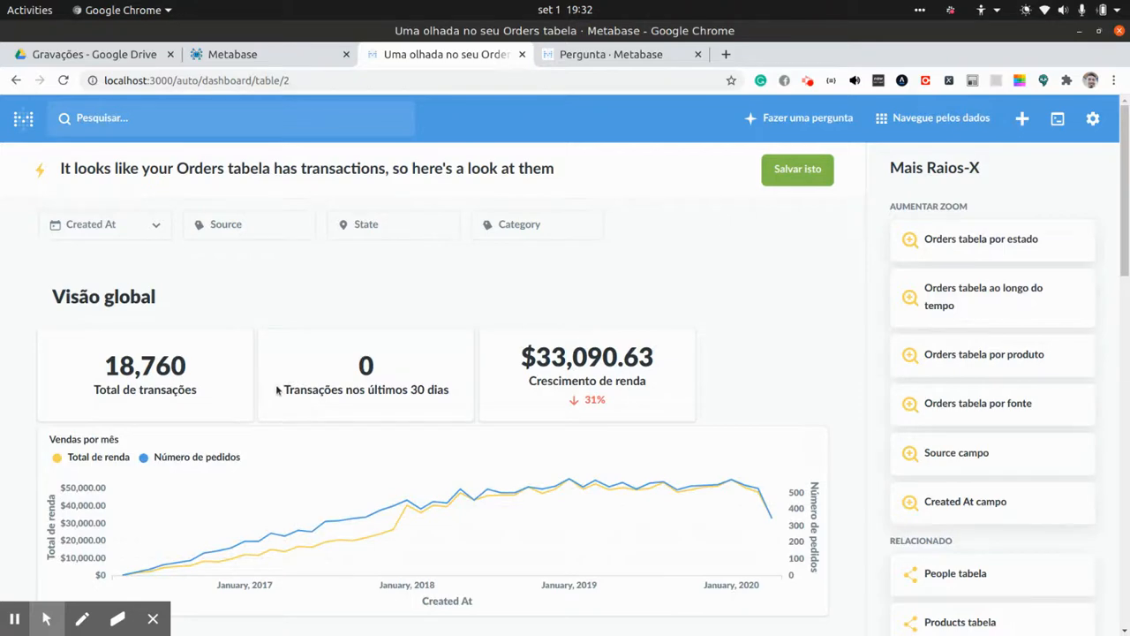
pyautogui.moveTo(280, 394); pyautogui.dragTo(453, 402)
pyautogui.hotkey('ctrl', 'c')
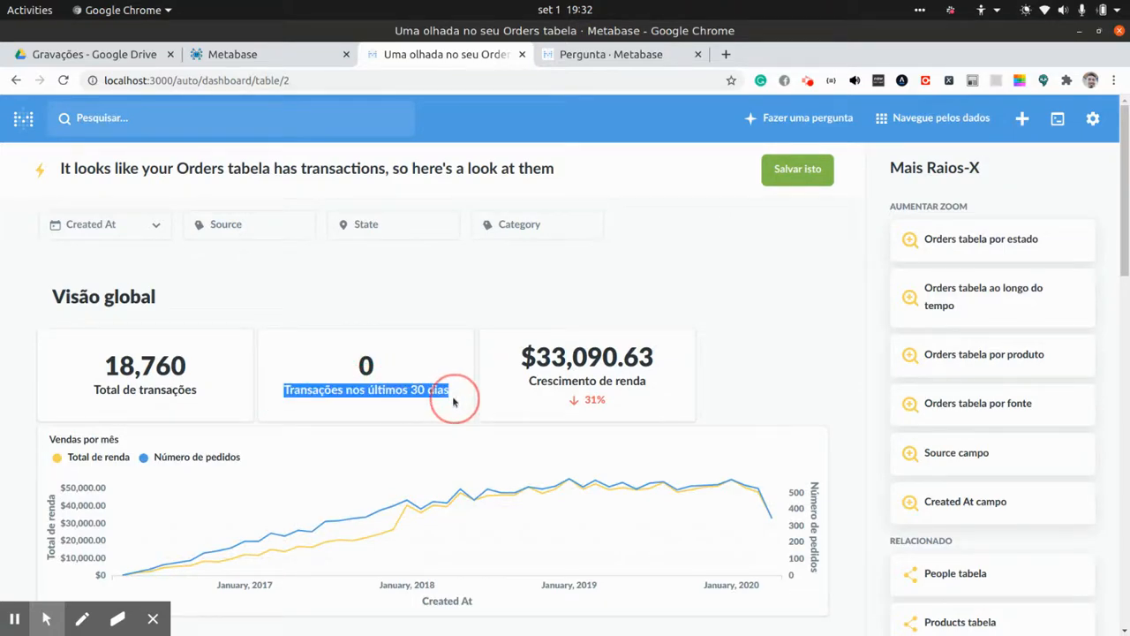
# Save the 30-day count question as "Transações nos últimos 30 dias" in the personal collection.
pyautogui.click(640, 57)
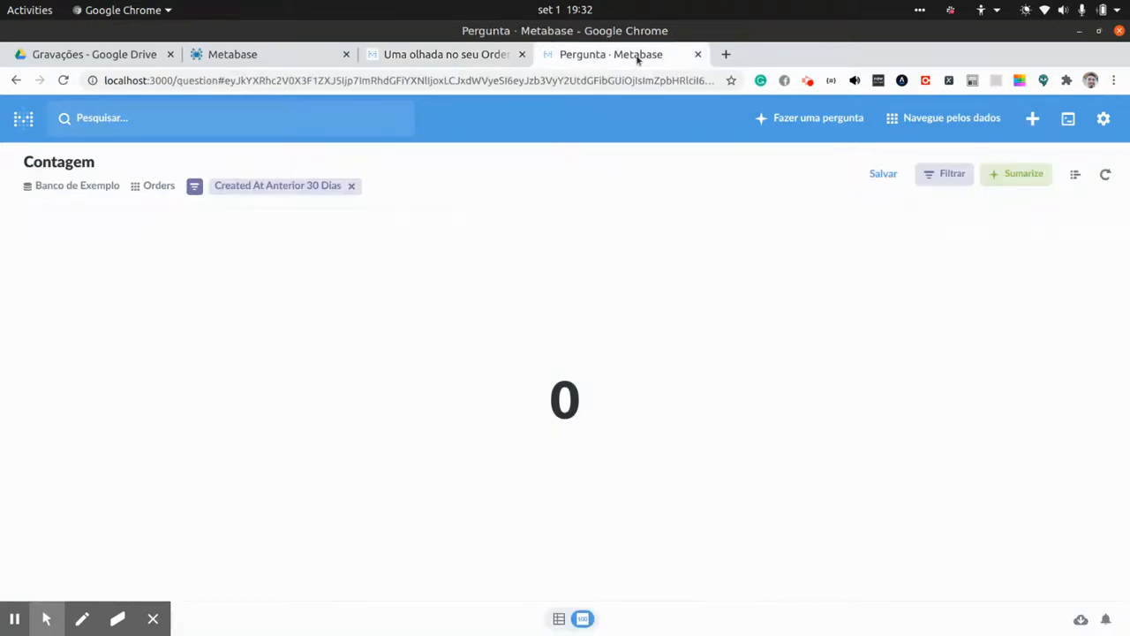
pyautogui.click(882, 174)
pyautogui.moveTo(588, 283); pyautogui.dragTo(327, 285)
pyautogui.hotkey('ctrl', 'v')
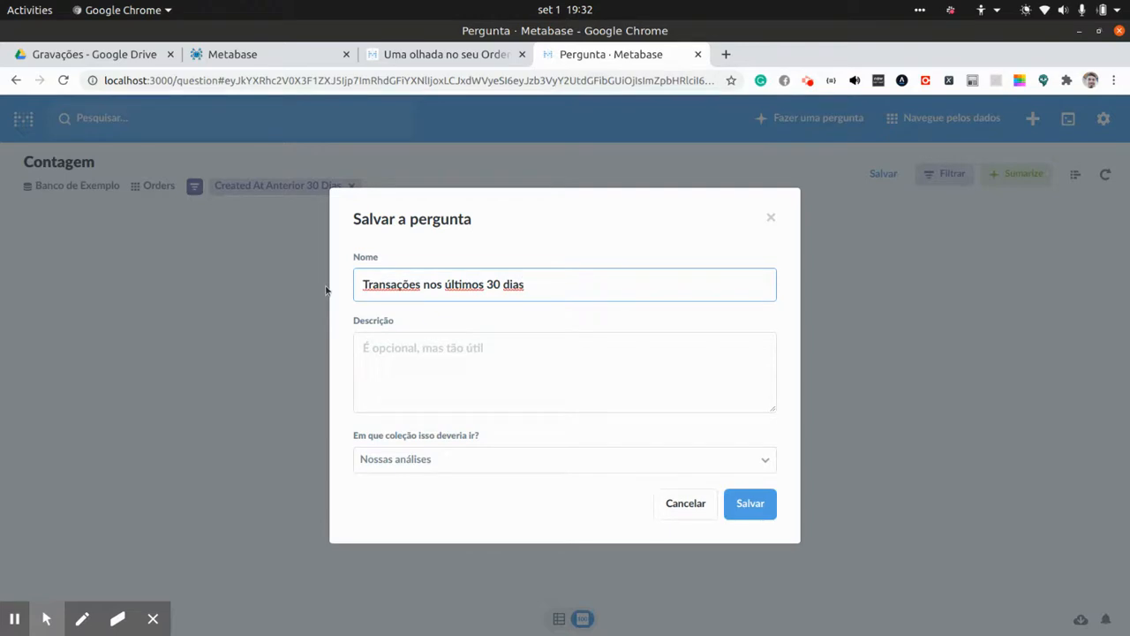
pyautogui.click(765, 460)
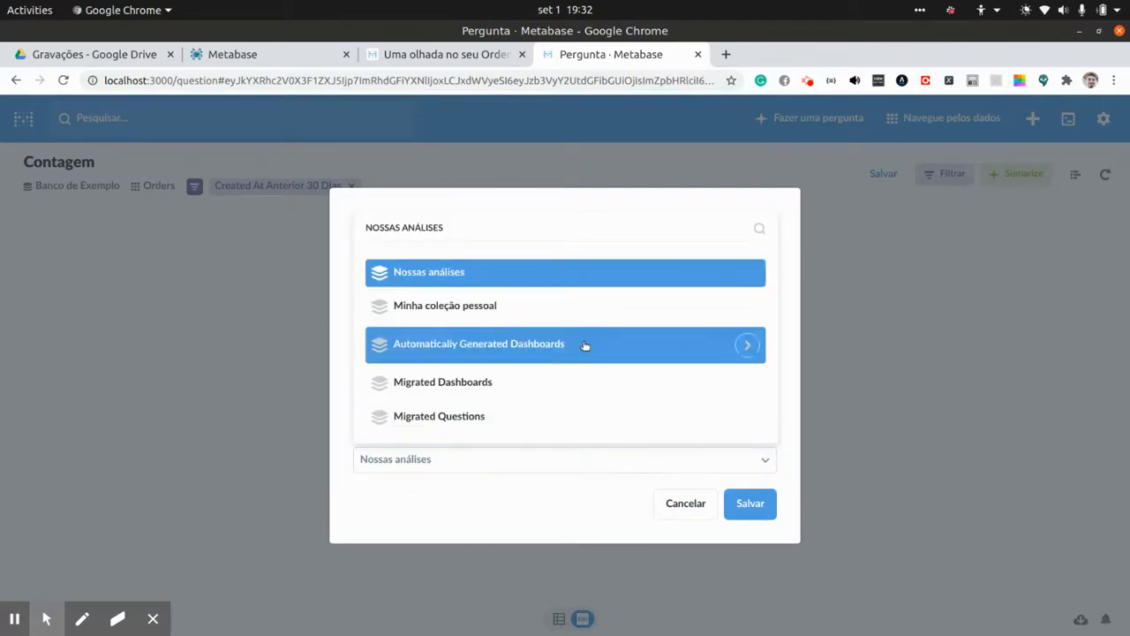
pyautogui.click(468, 306)
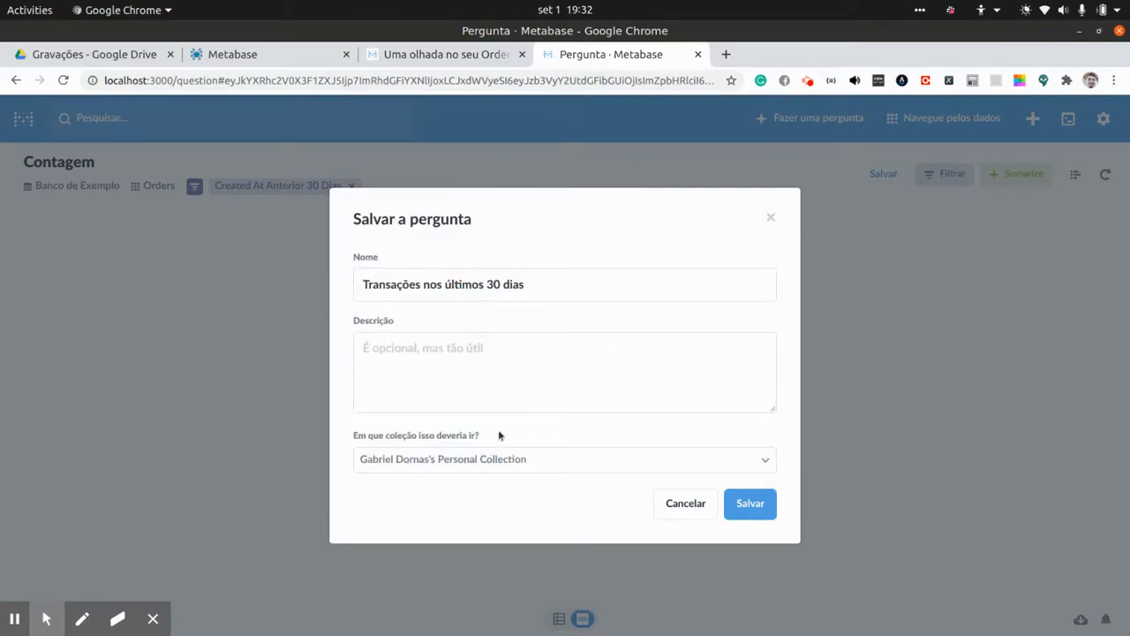
pyautogui.click(750, 504)
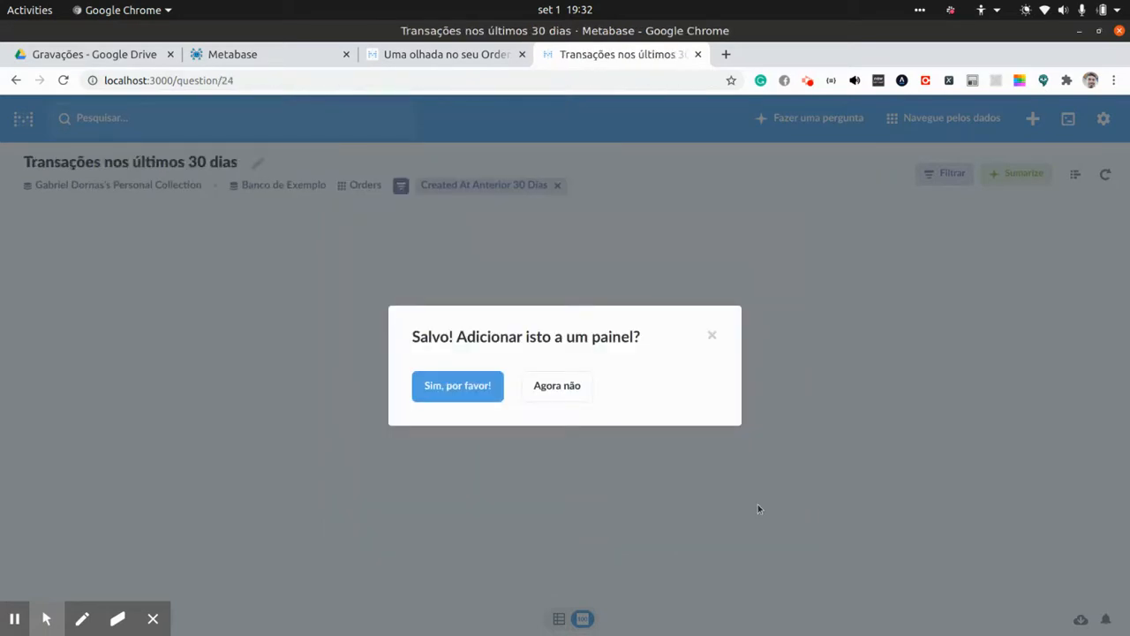
# Add the saved question to the Ordens dashboard in the personal collection, compare it with the Orders X-ray, and save the dashboard.
pyautogui.click(452, 389)
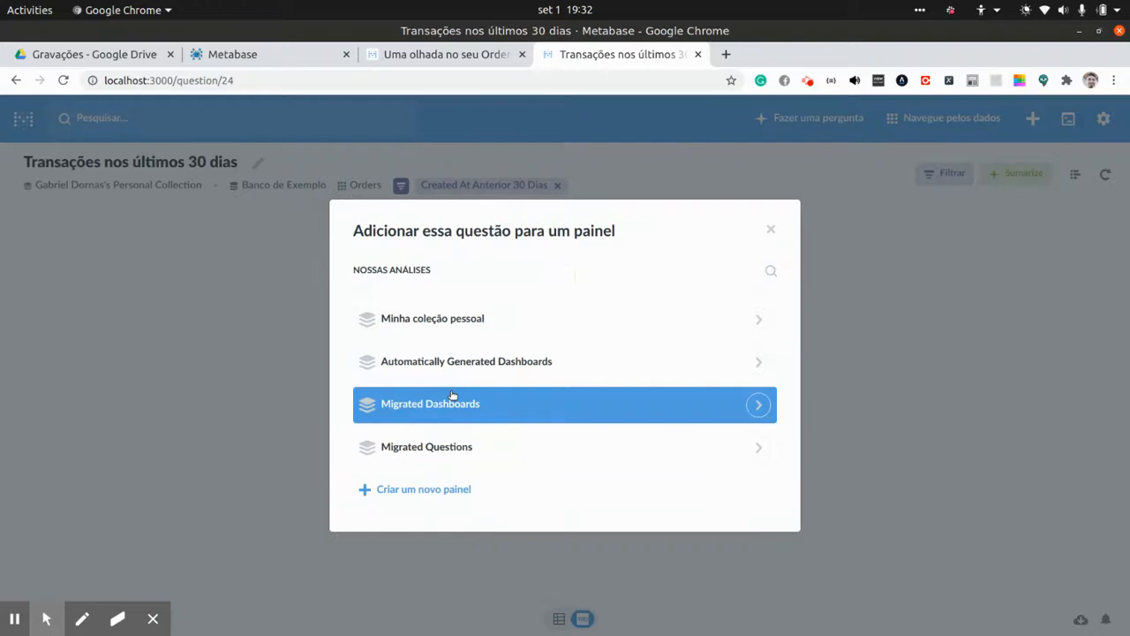
pyautogui.click(758, 319)
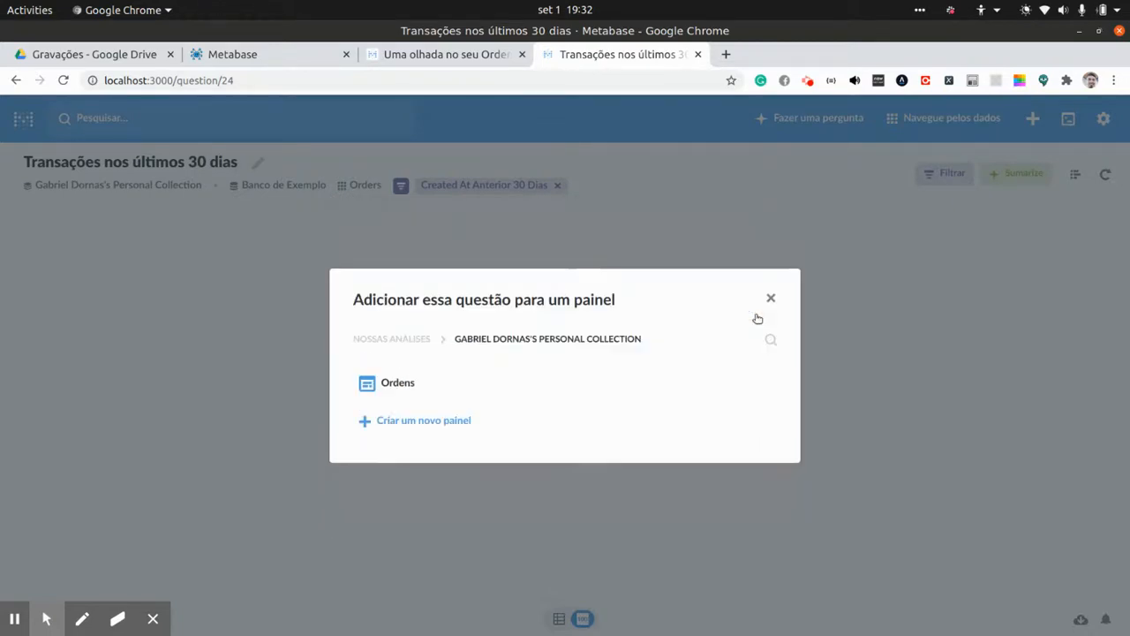
pyautogui.click(398, 390)
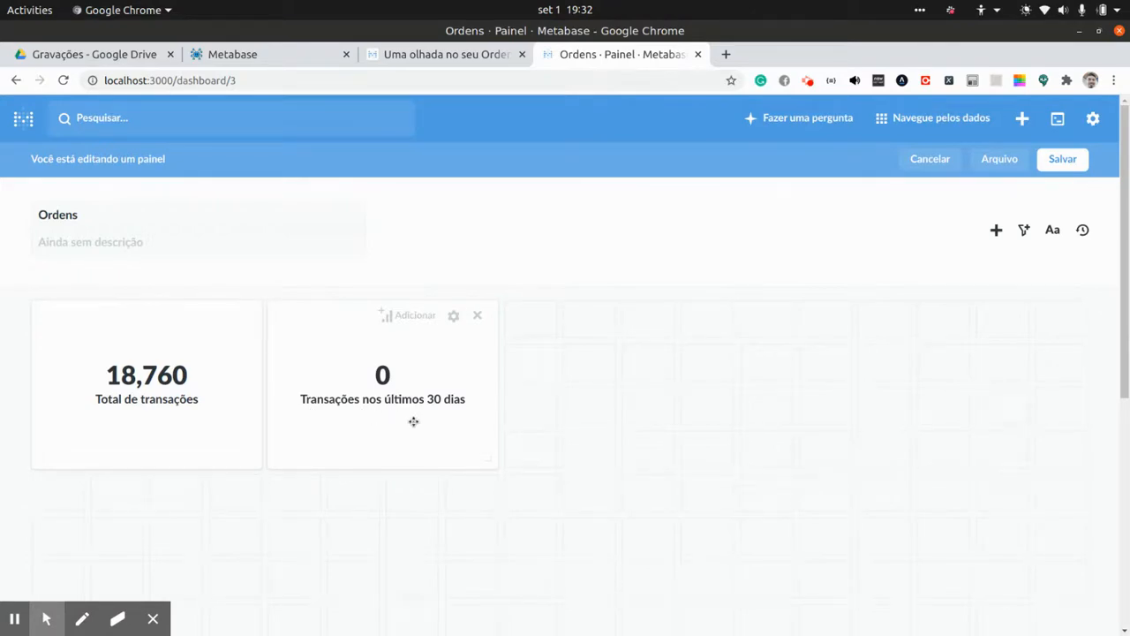
pyautogui.click(461, 56)
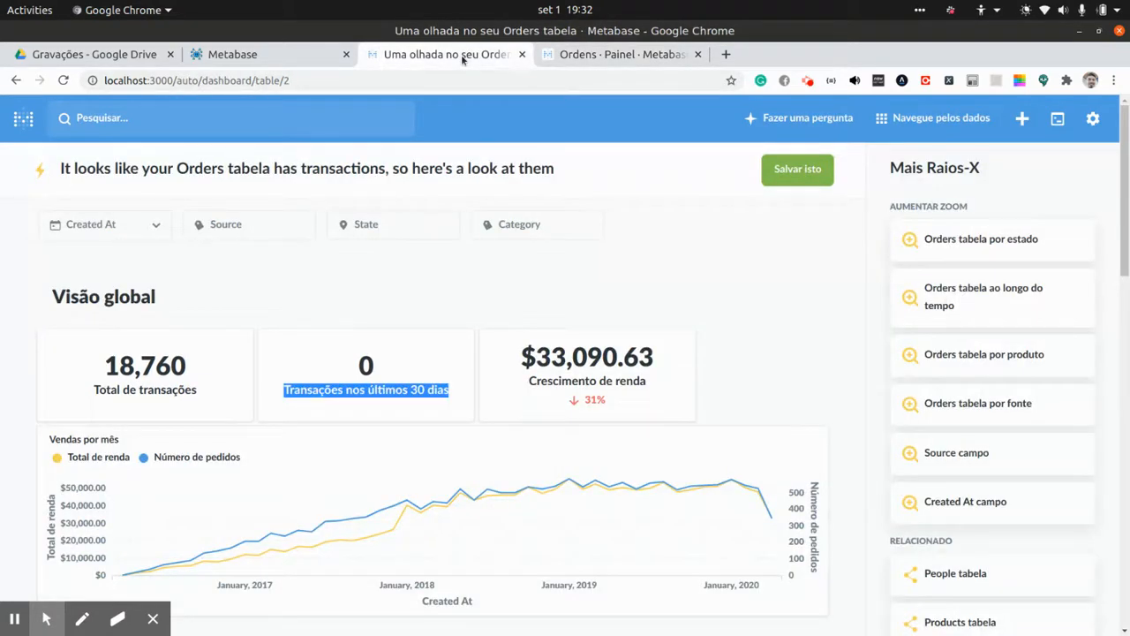
pyautogui.click(583, 55)
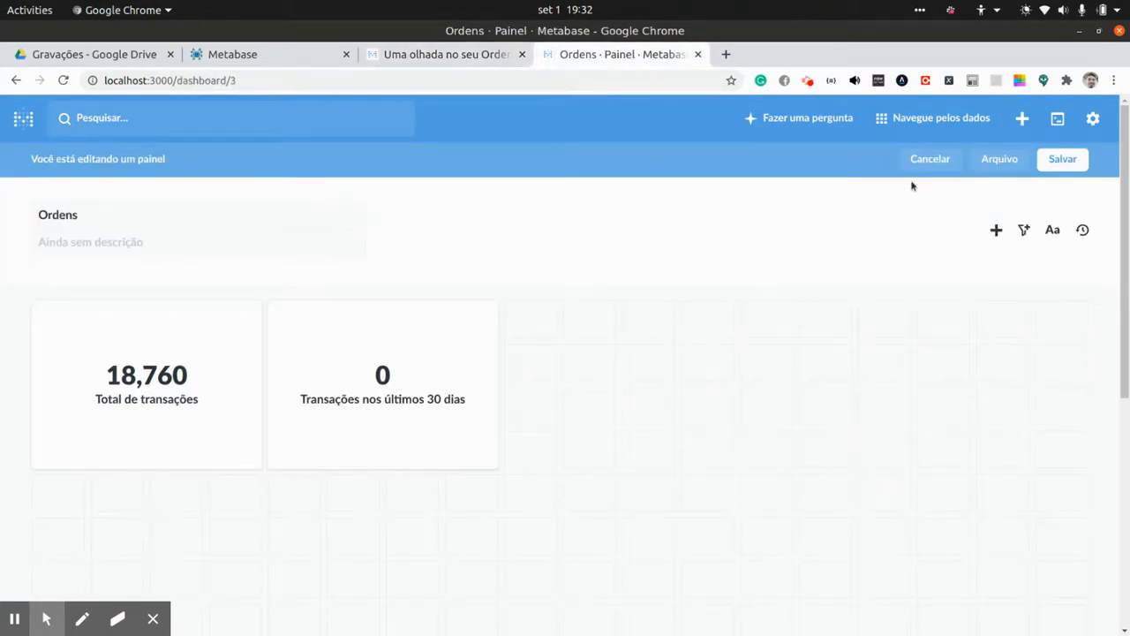
pyautogui.click(1067, 159)
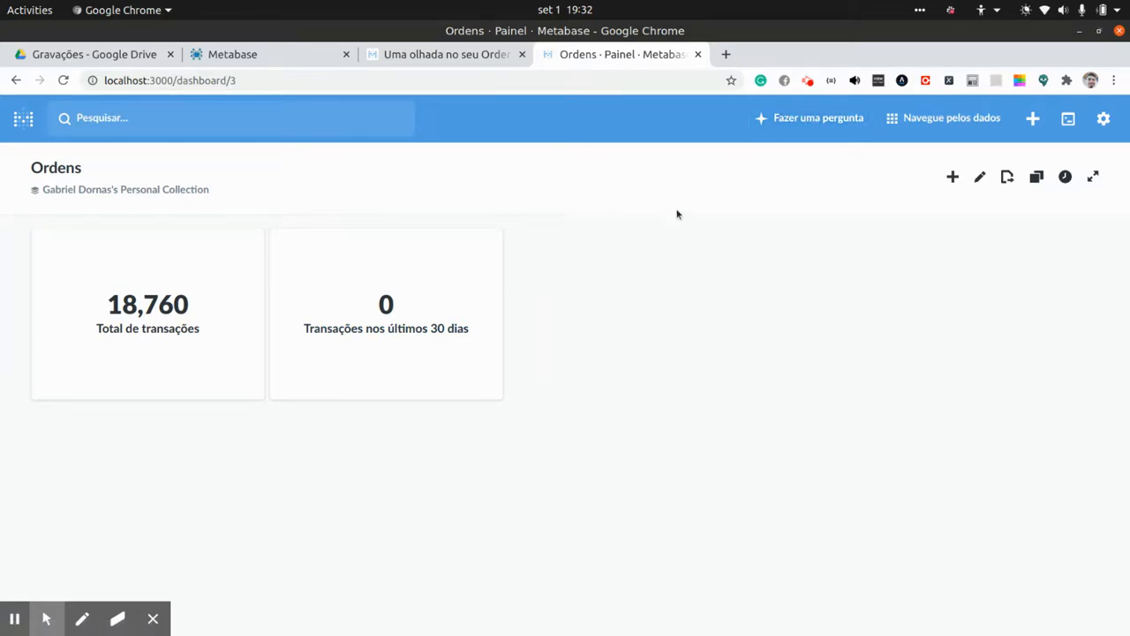
pyautogui.click(807, 81)
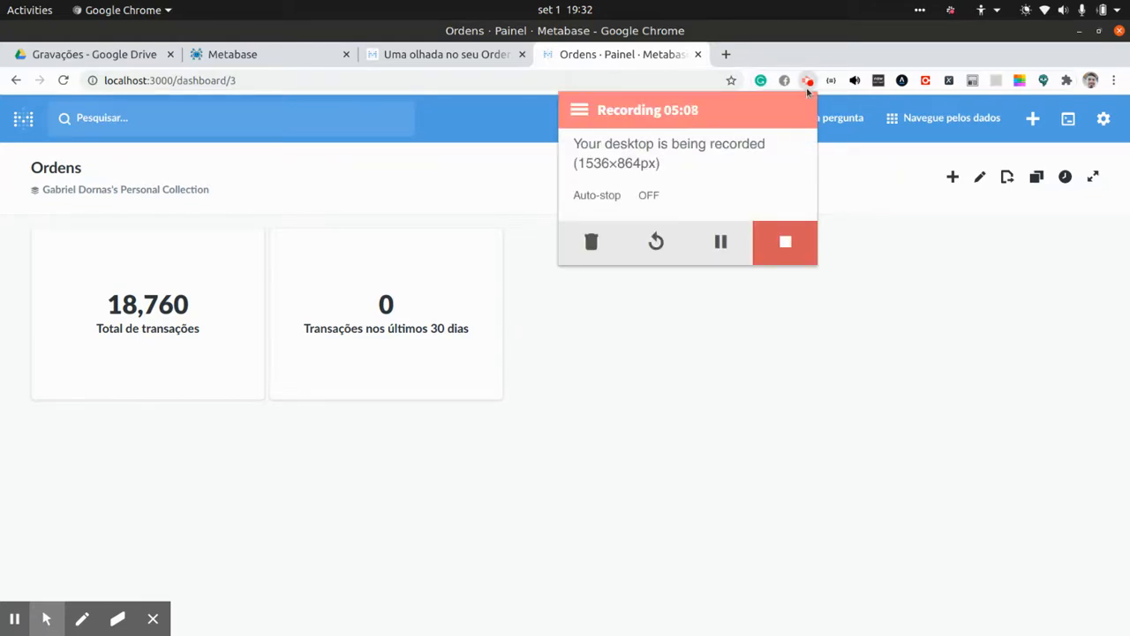
pyautogui.click(883, 174)
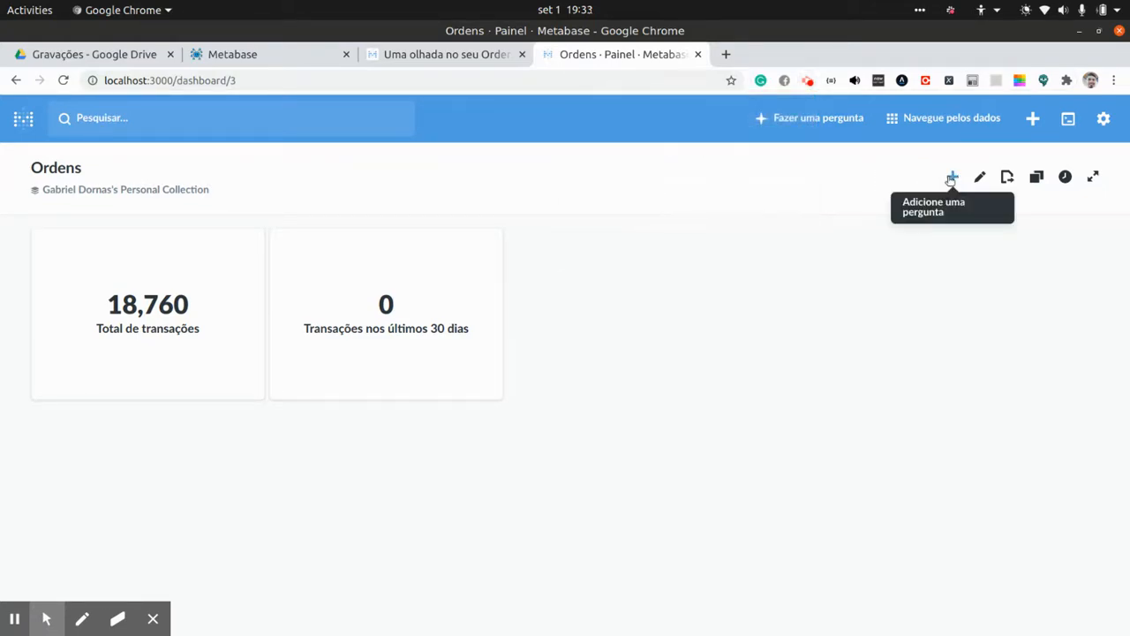
# Try adding the existing question "Número de consumidores totais (orders table)" to the Ordens dashboard, remove its card again, and save the dashboard.
pyautogui.click(952, 177)
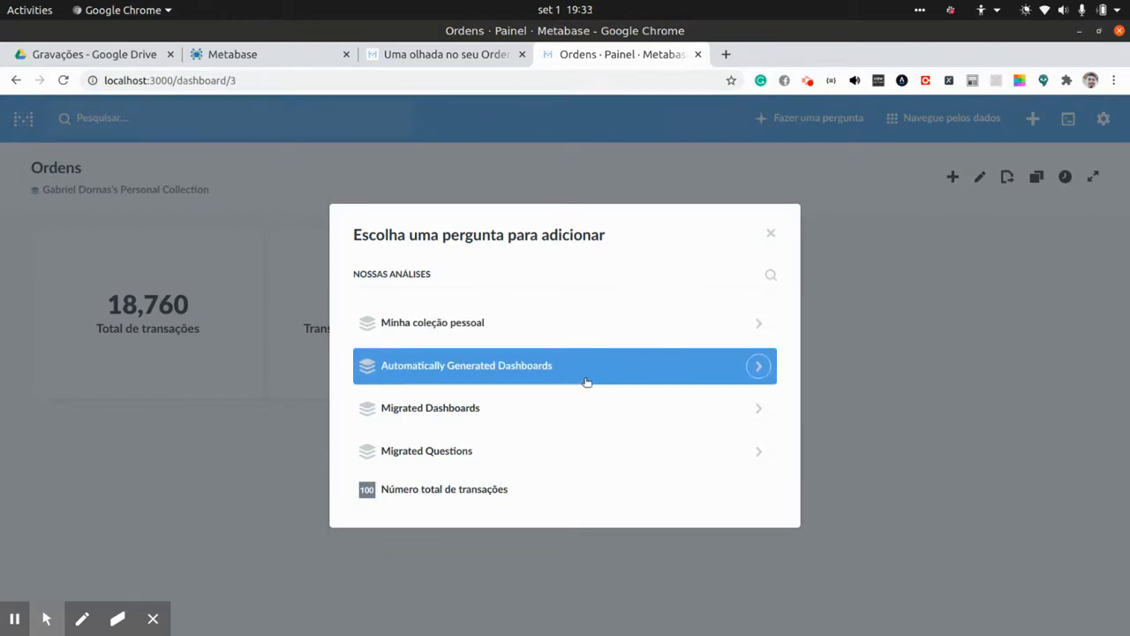
pyautogui.click(758, 322)
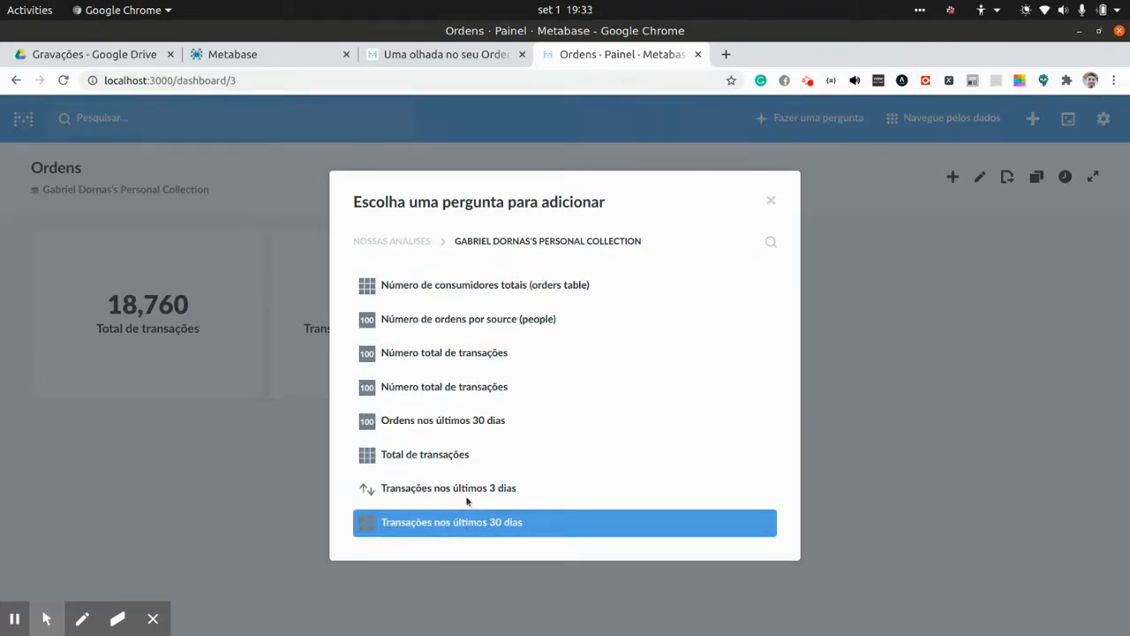
pyautogui.click(515, 289)
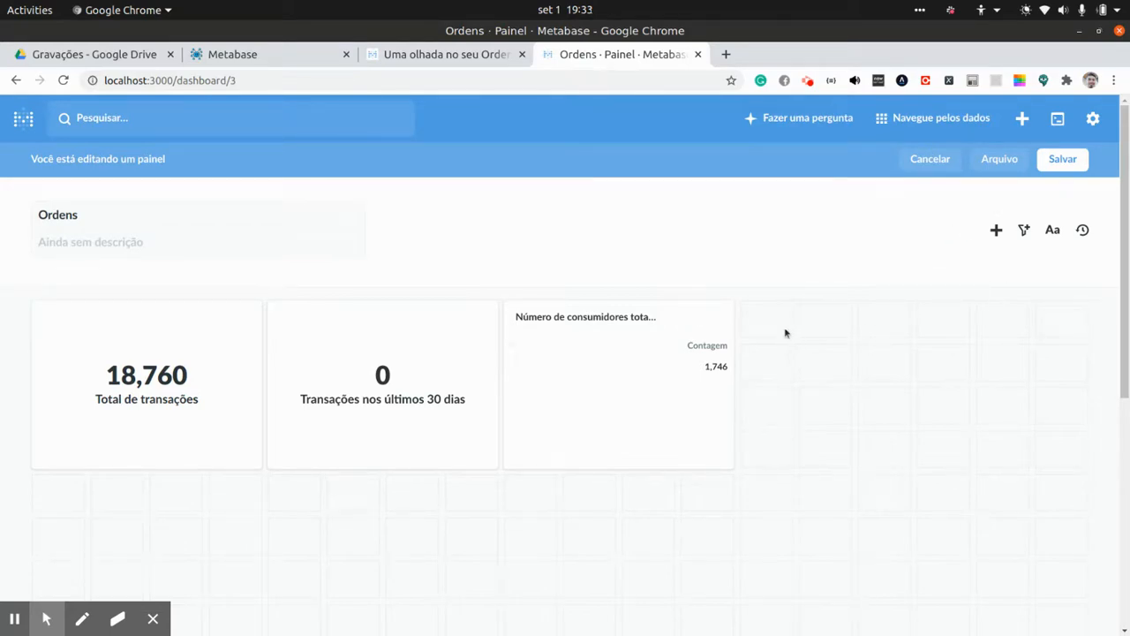
pyautogui.click(713, 319)
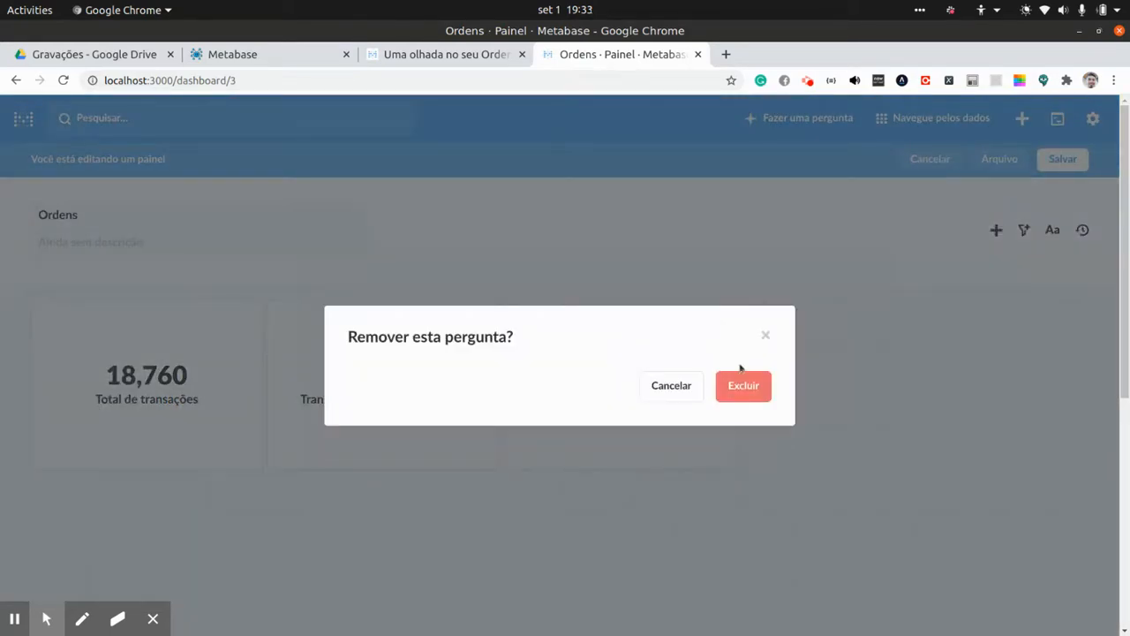
pyautogui.click(756, 394)
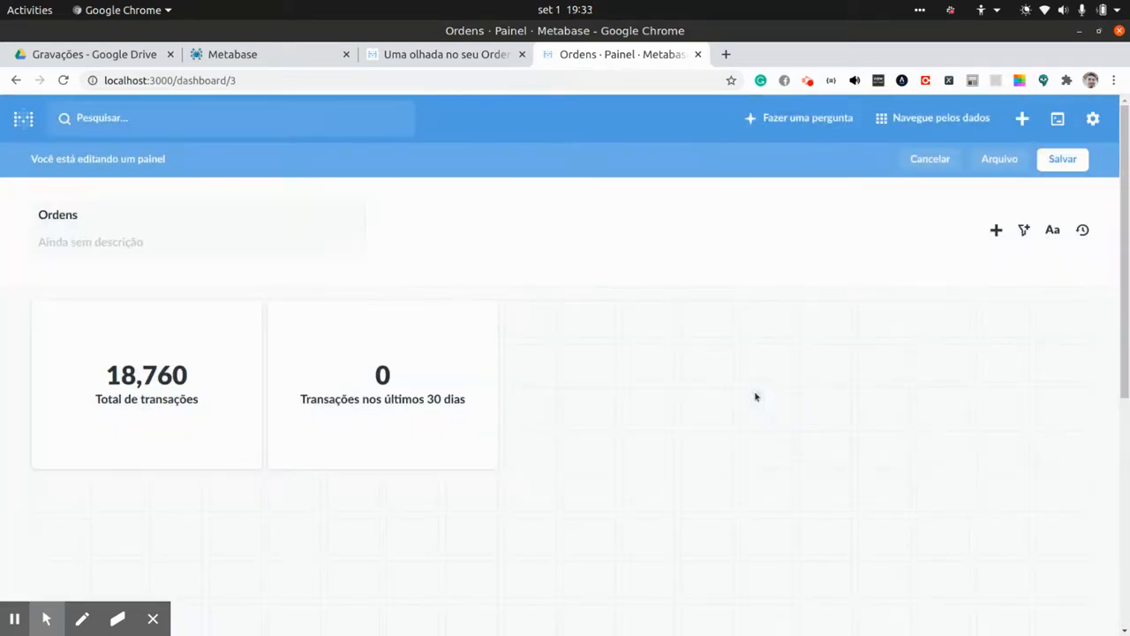
pyautogui.click(1063, 160)
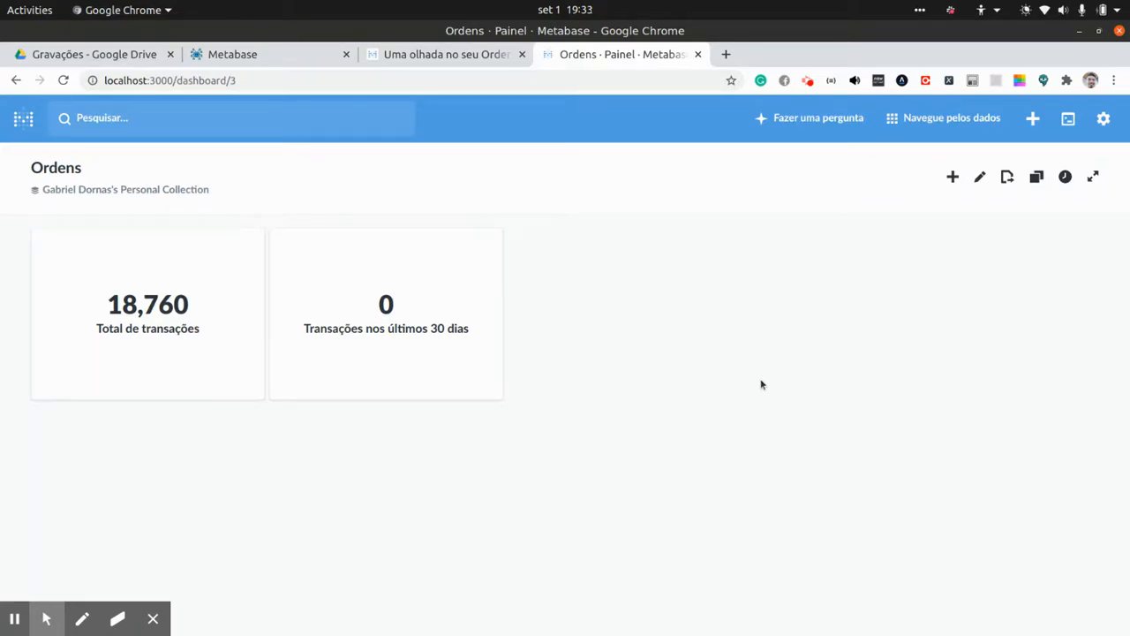
# Open the X-ray of the People table in Banco de Exemplo and check its total people card.
pyautogui.click(456, 54)
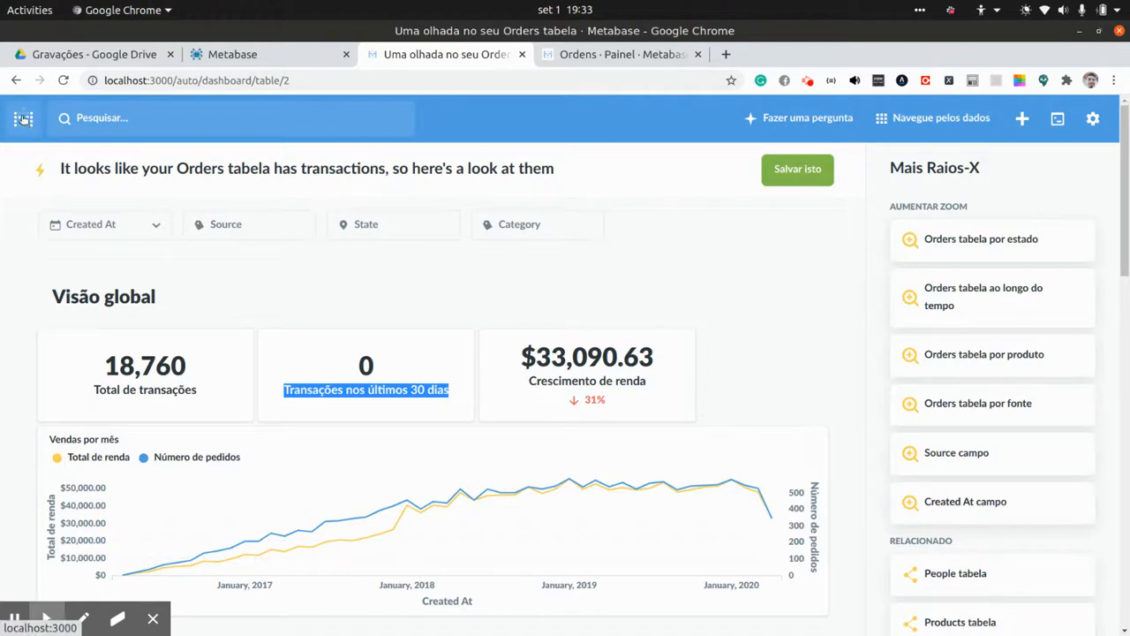
pyautogui.click(16, 81)
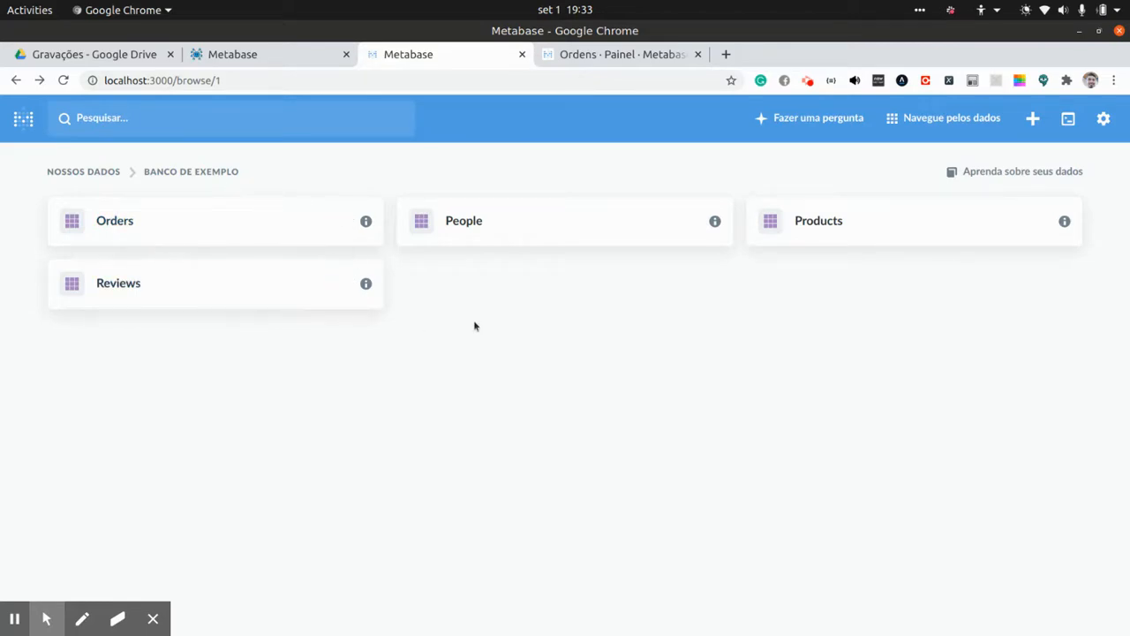
pyautogui.moveTo(716, 226)
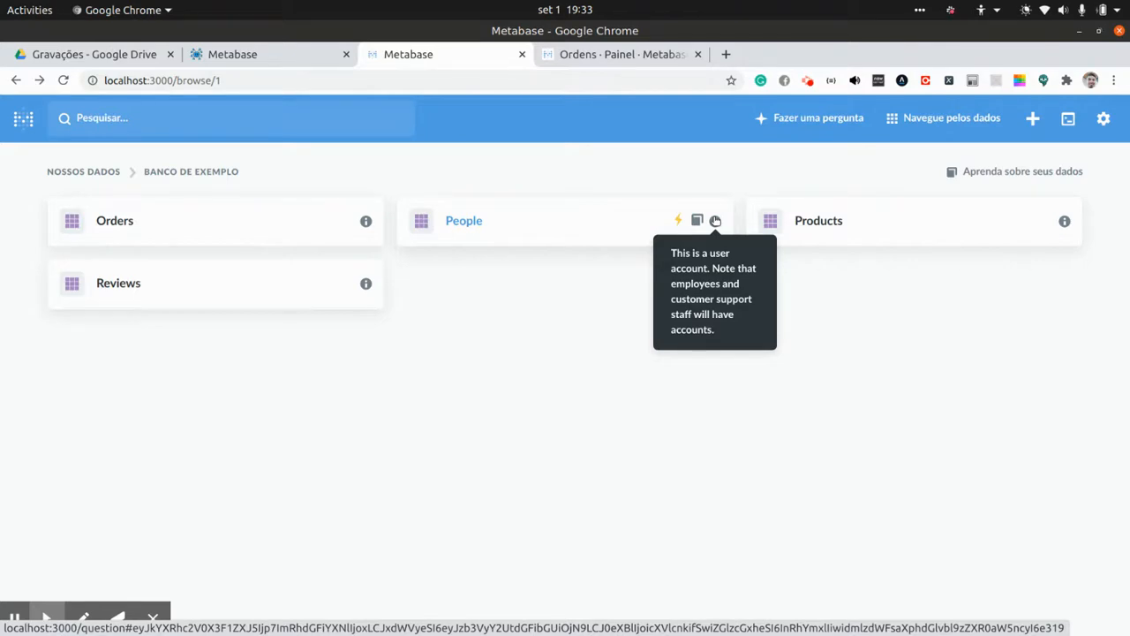
pyautogui.click(677, 221)
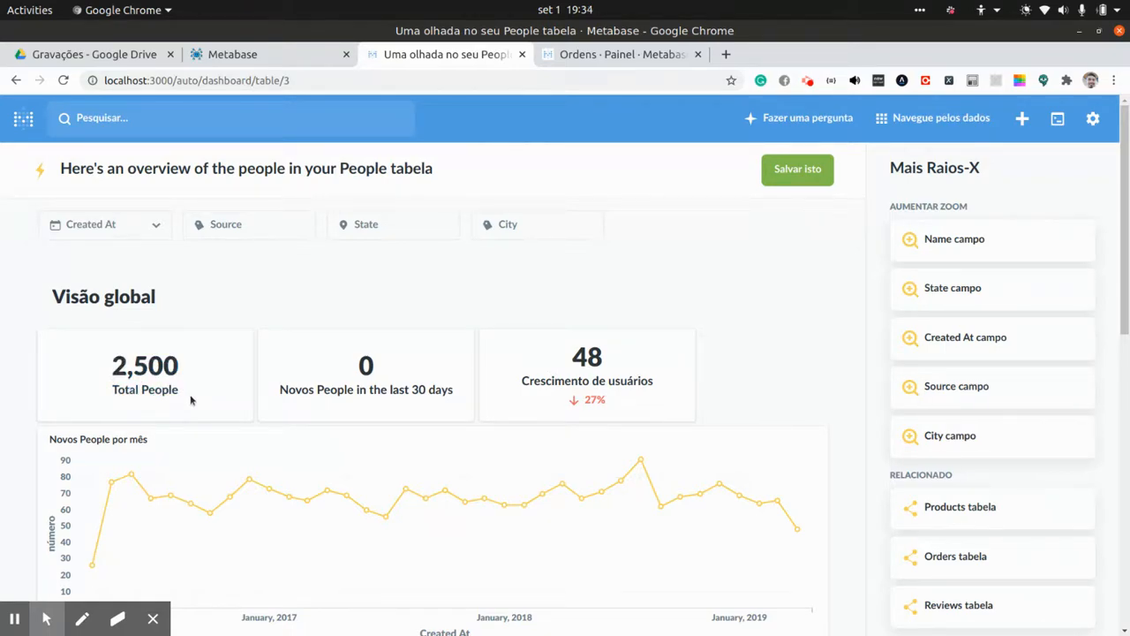
# Create a custom question on the People table of Banco de Exemplo, summarized by number of rows.
pyautogui.click(947, 120)
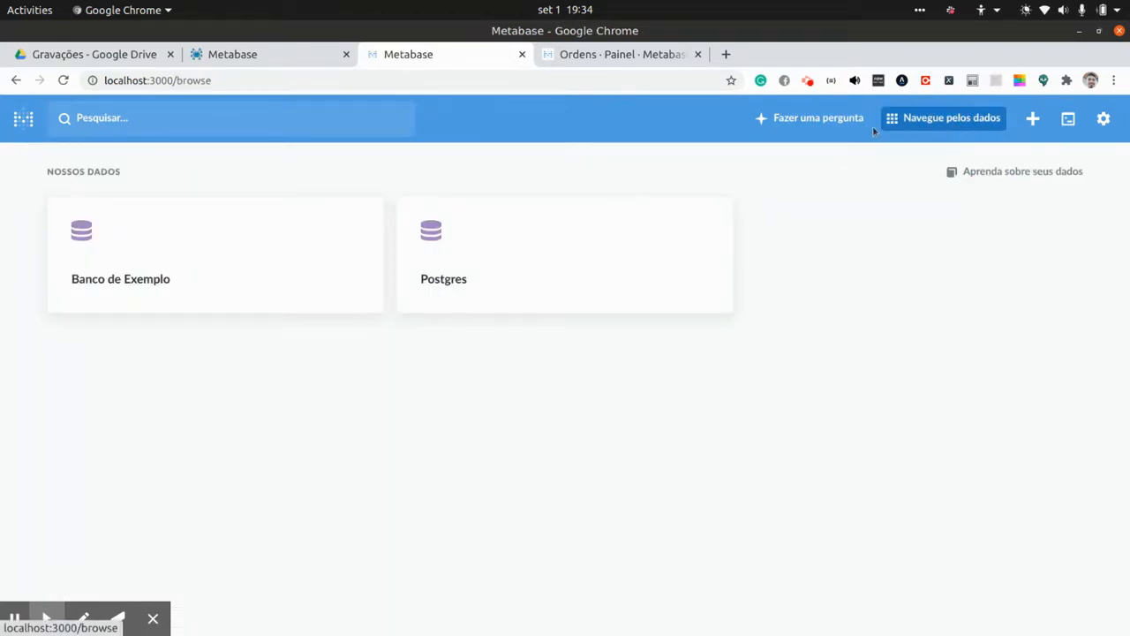
pyautogui.click(835, 118)
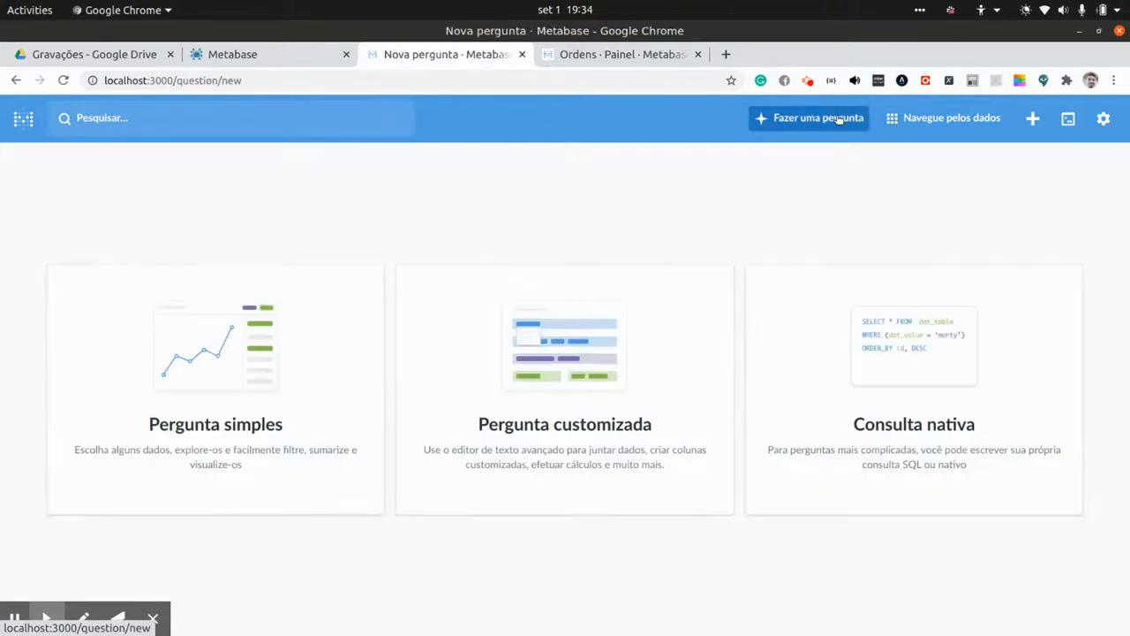
pyautogui.click(570, 349)
pyautogui.click(144, 291)
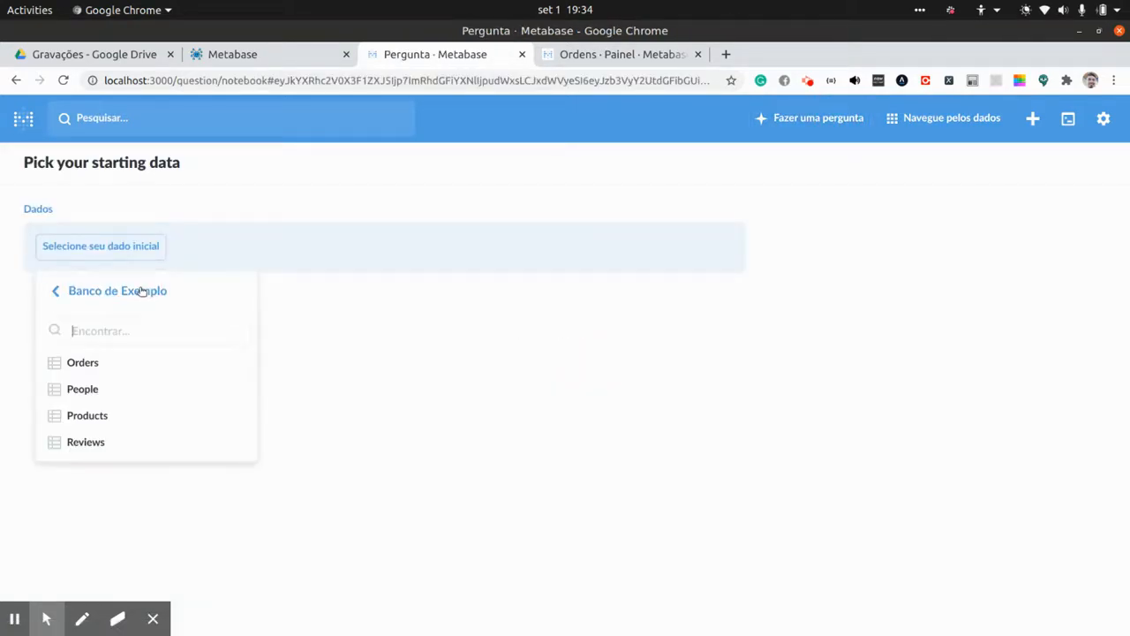
pyautogui.click(78, 398)
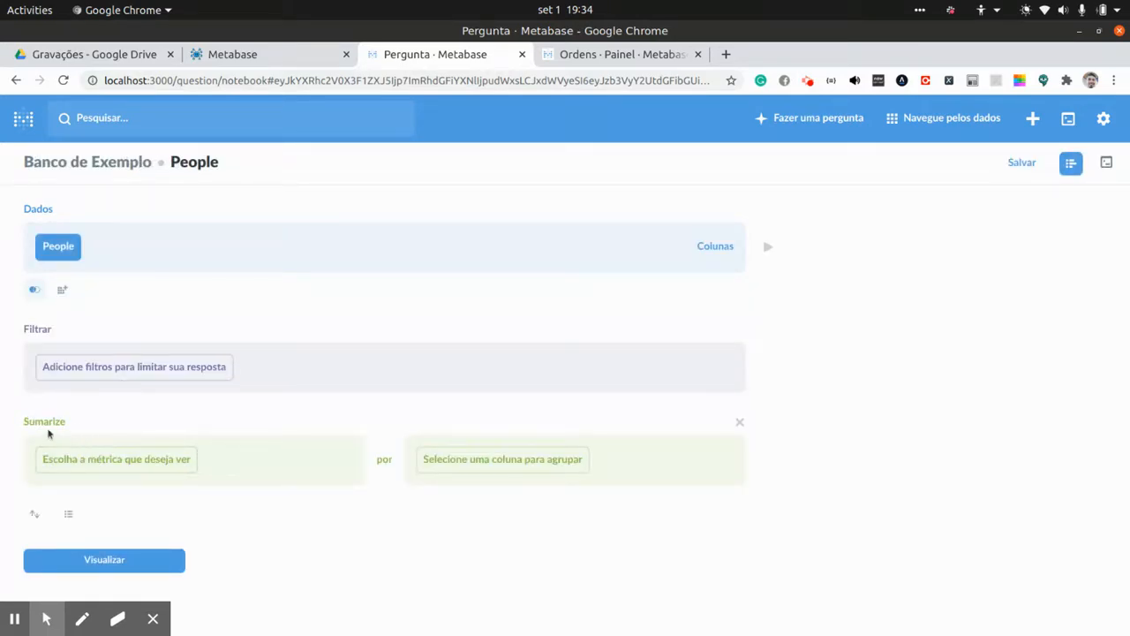
pyautogui.click(116, 464)
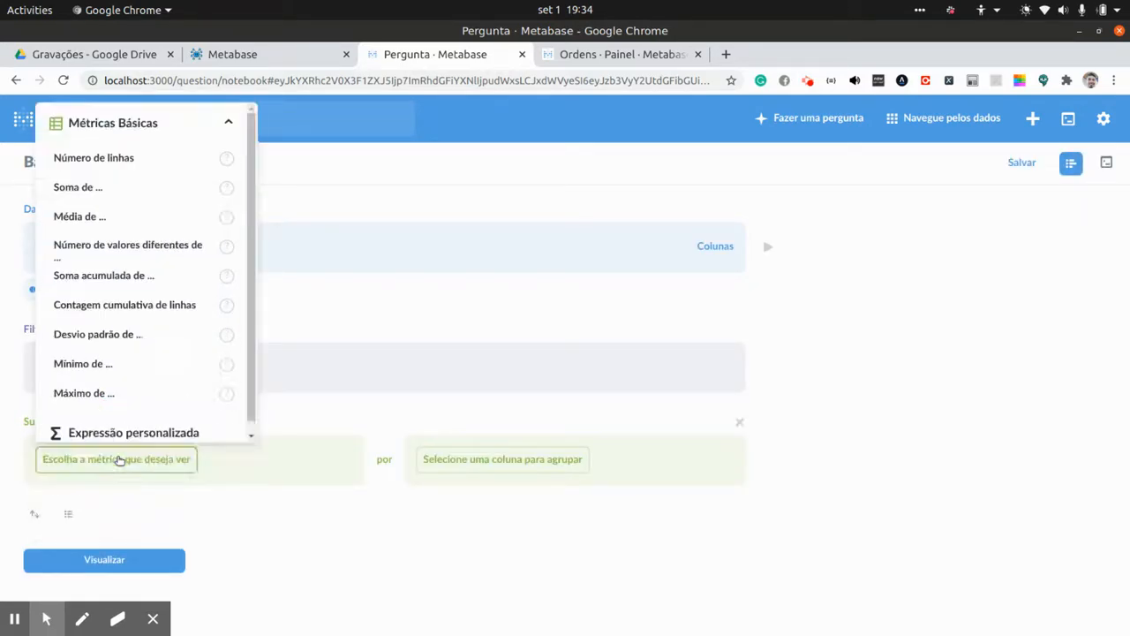
pyautogui.click(128, 157)
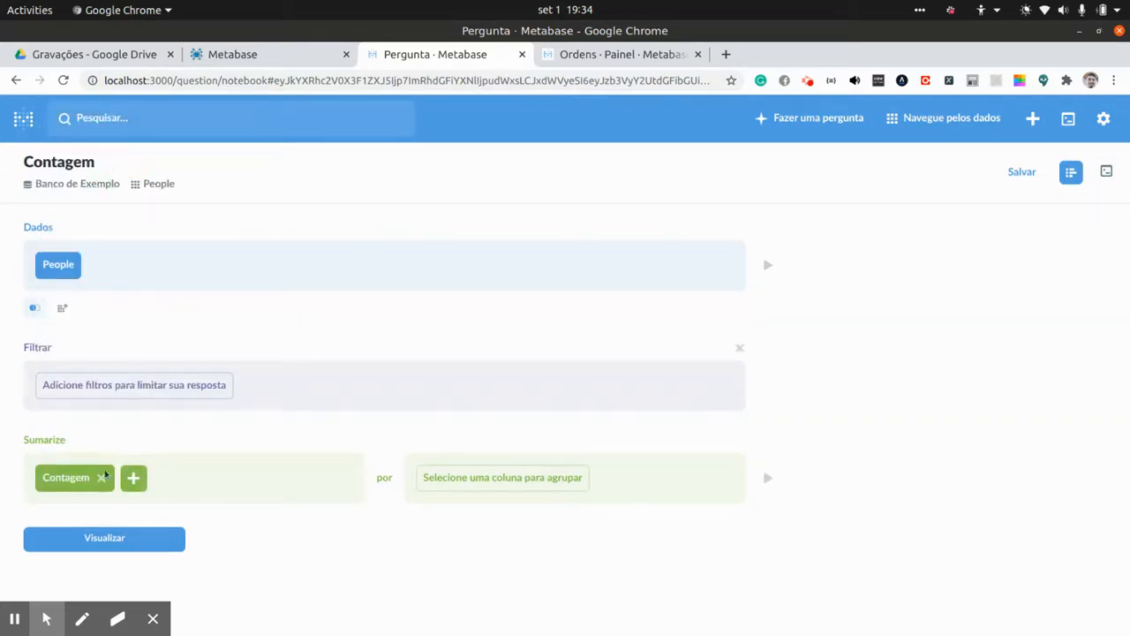
# Visualize the People row count and compare it with the total users and total customers nodes in the MindMup Metabase map.
pyautogui.click(102, 546)
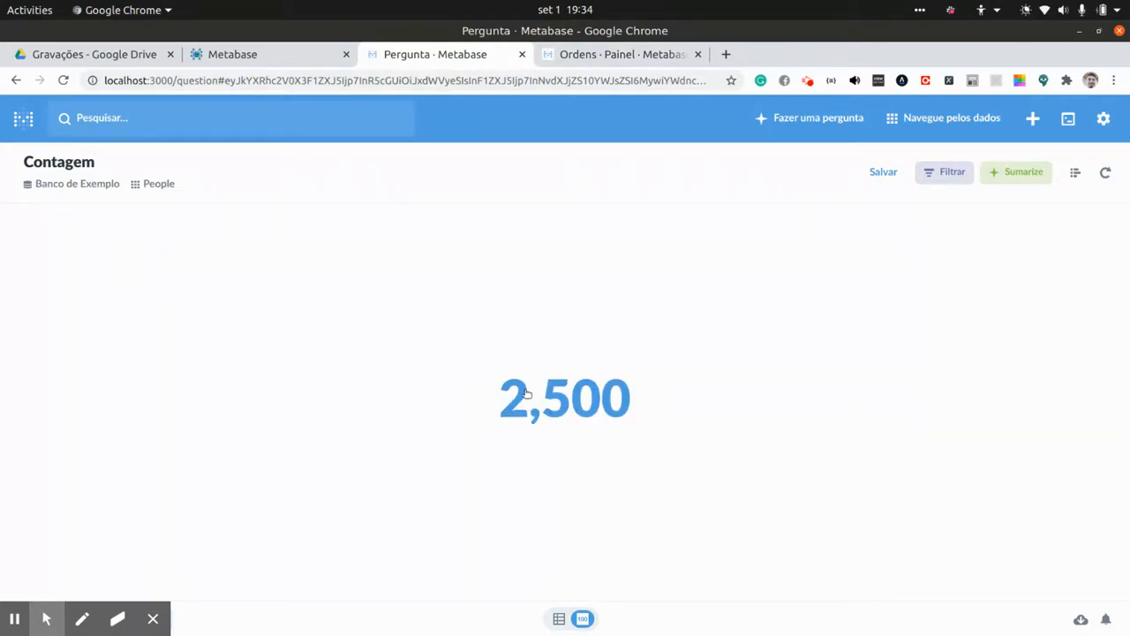
pyautogui.click(265, 54)
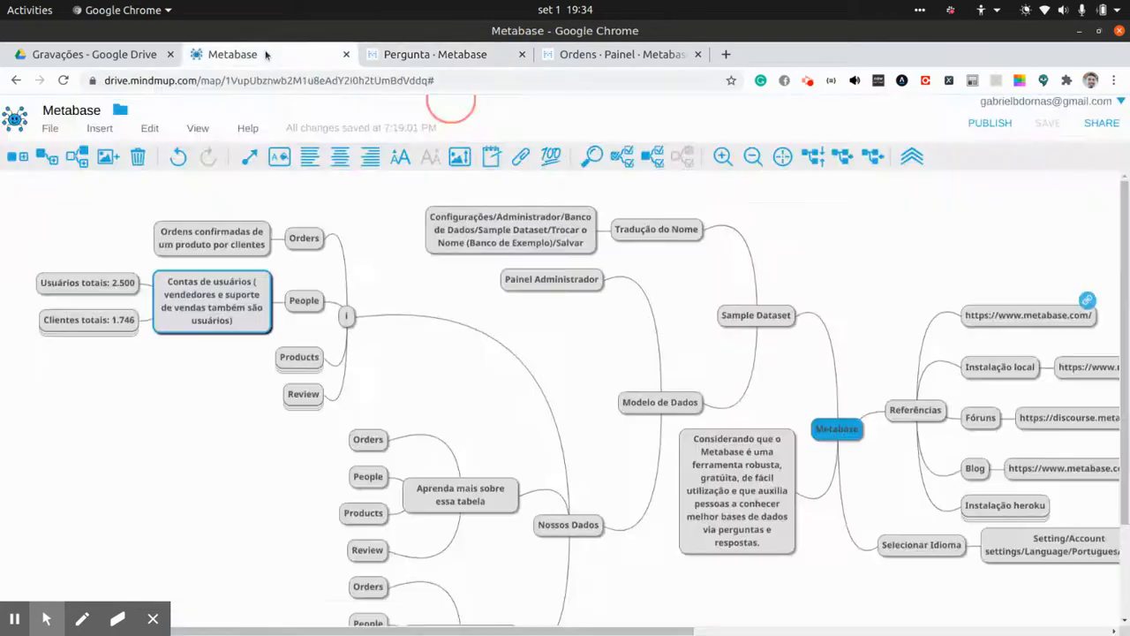
pyautogui.click(111, 283)
pyautogui.click(116, 323)
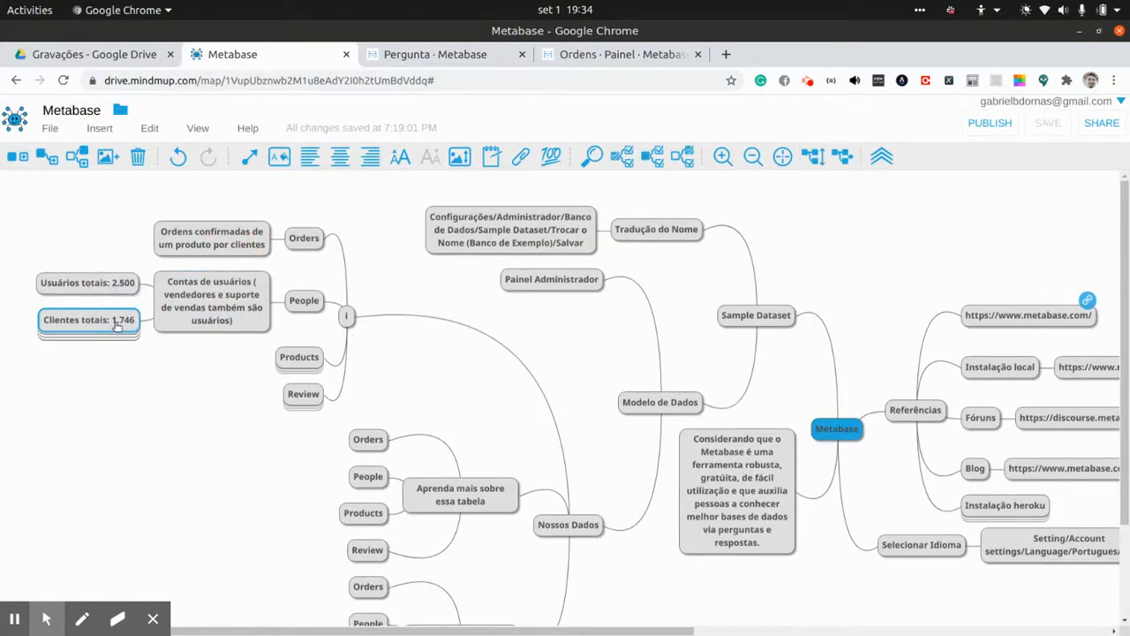
pyautogui.click(439, 55)
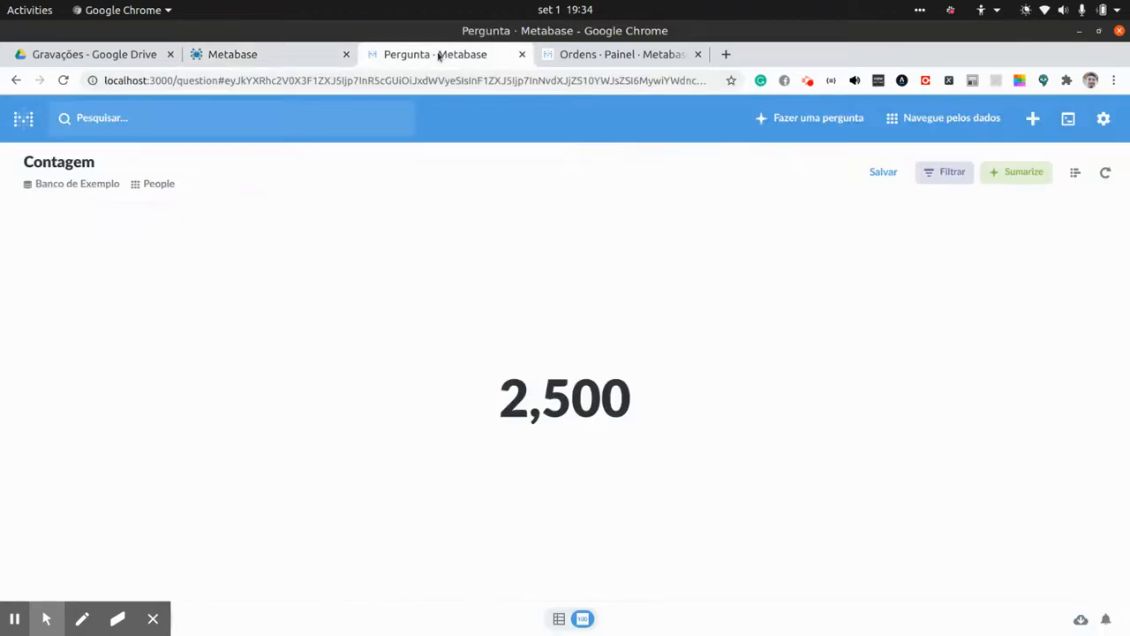
# Create a custom question on the Orders table of Banco de Exemplo, counting rows grouped by User ID, and visualize it.
pyautogui.click(812, 120)
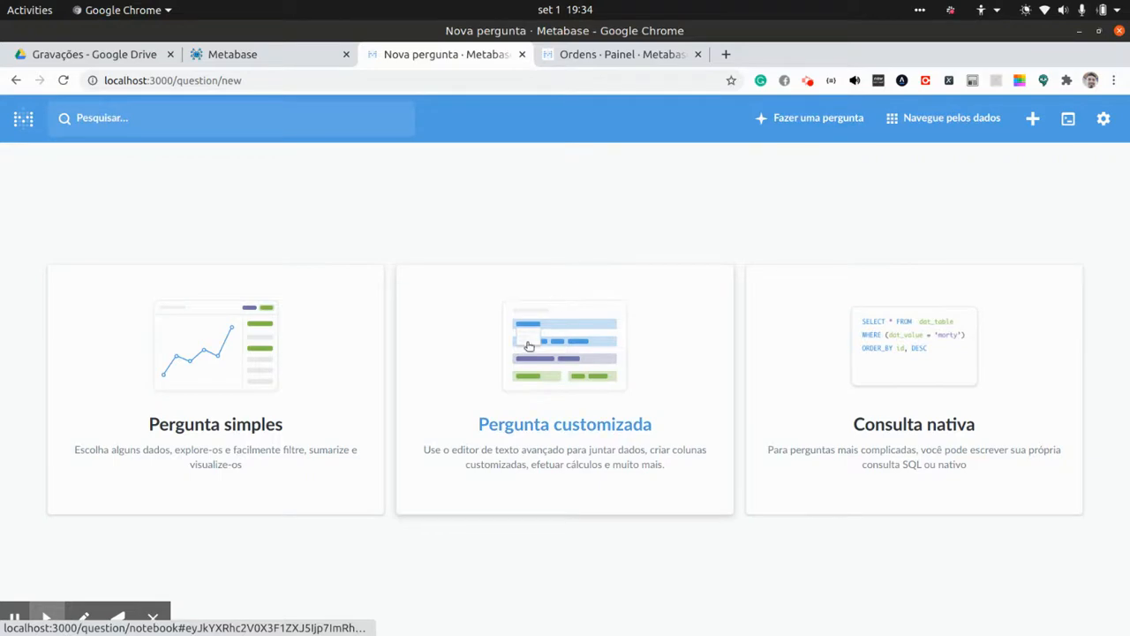
pyautogui.click(590, 339)
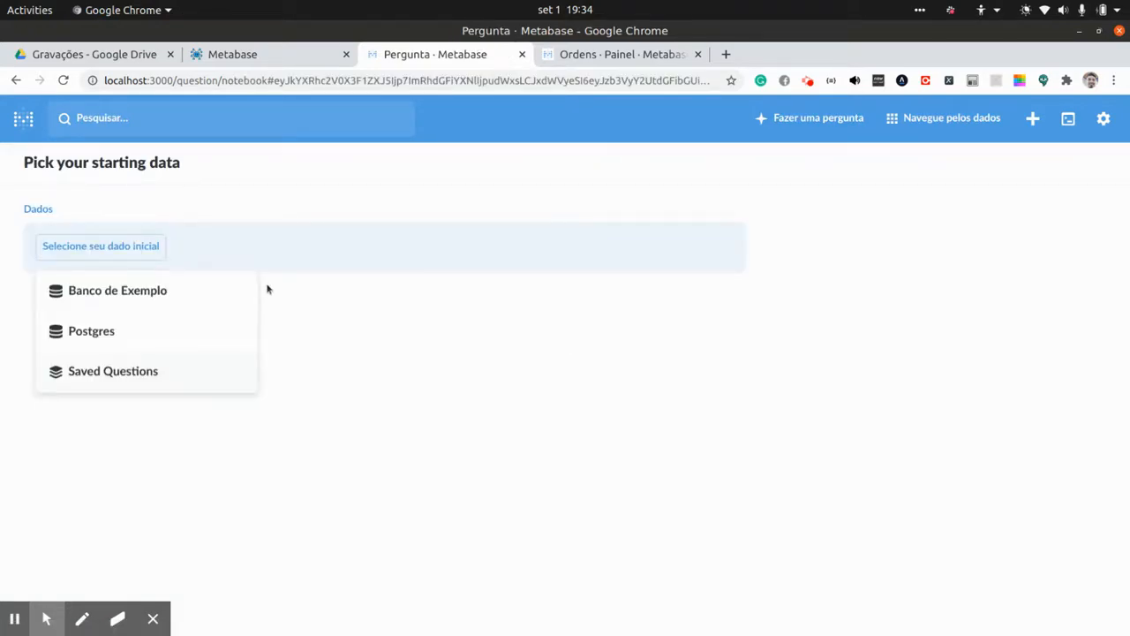
pyautogui.click(138, 295)
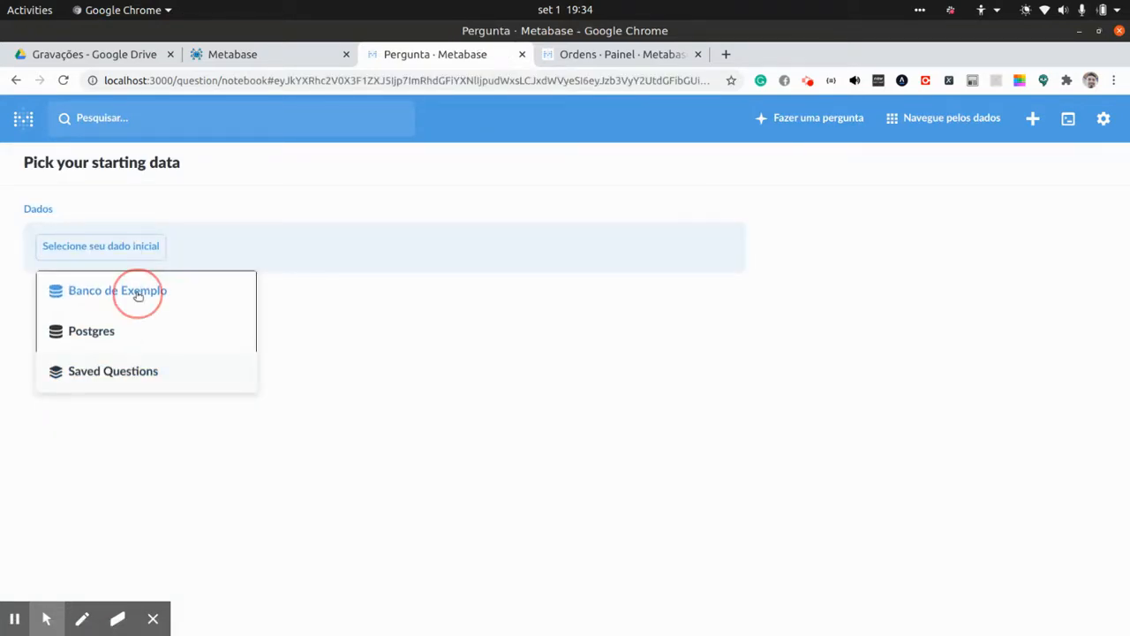
pyautogui.click(84, 364)
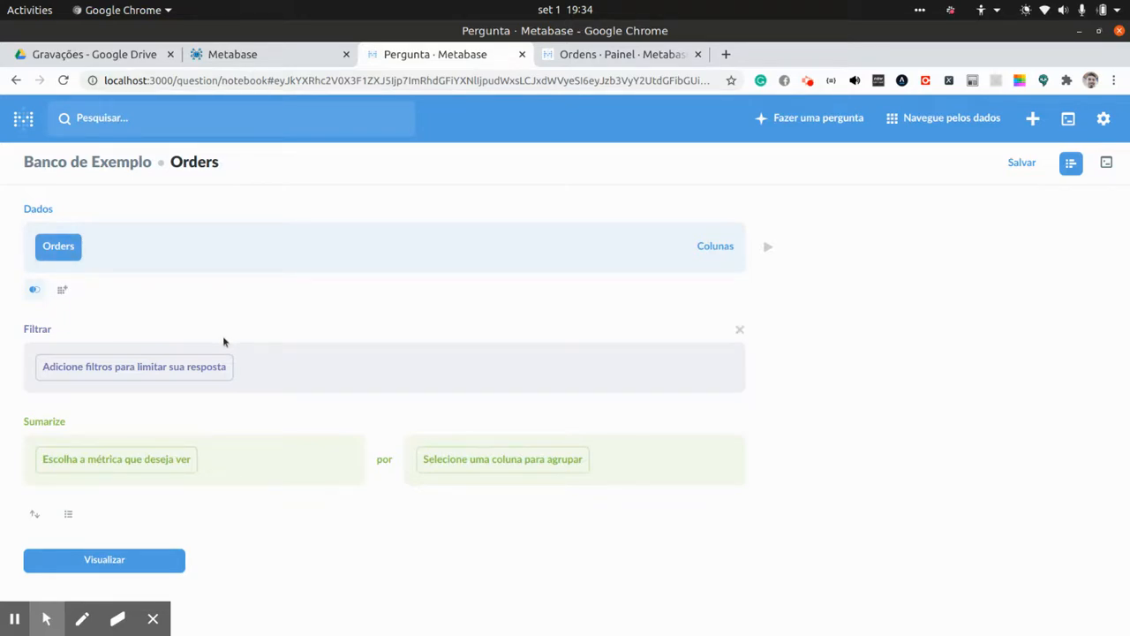
pyautogui.click(133, 459)
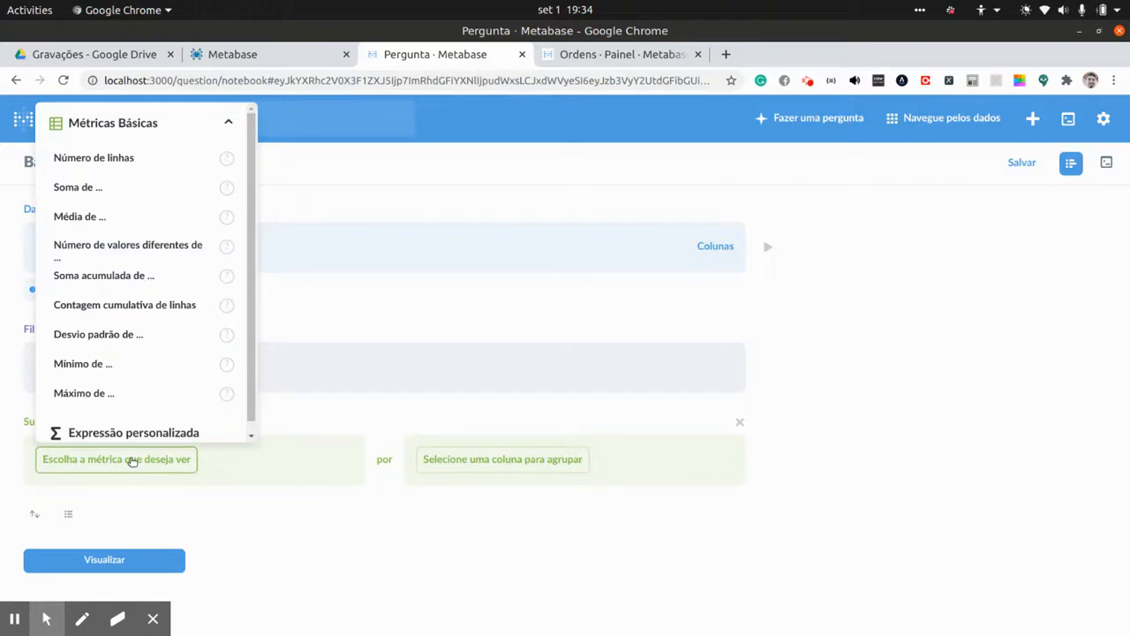
pyautogui.click(118, 159)
pyautogui.click(511, 482)
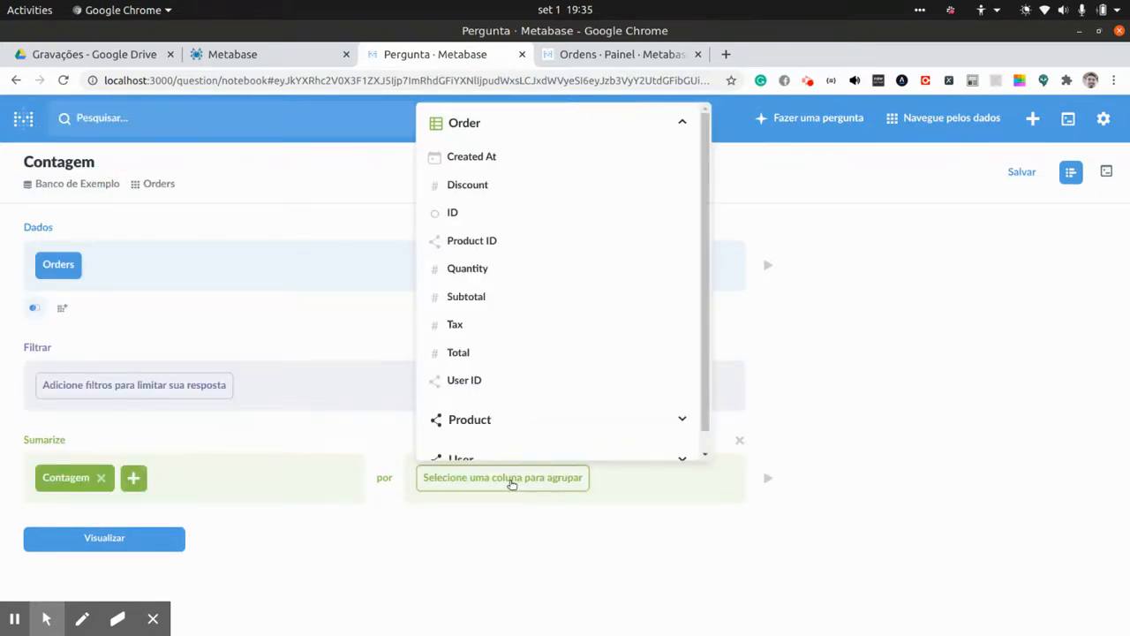
pyautogui.click(485, 382)
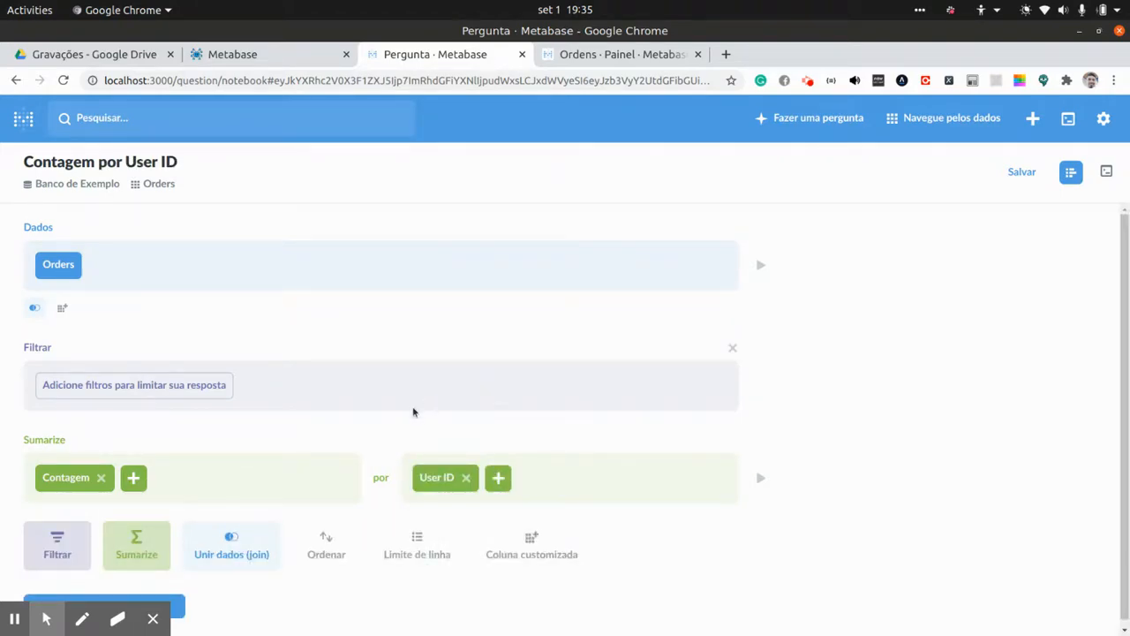
pyautogui.click(159, 600)
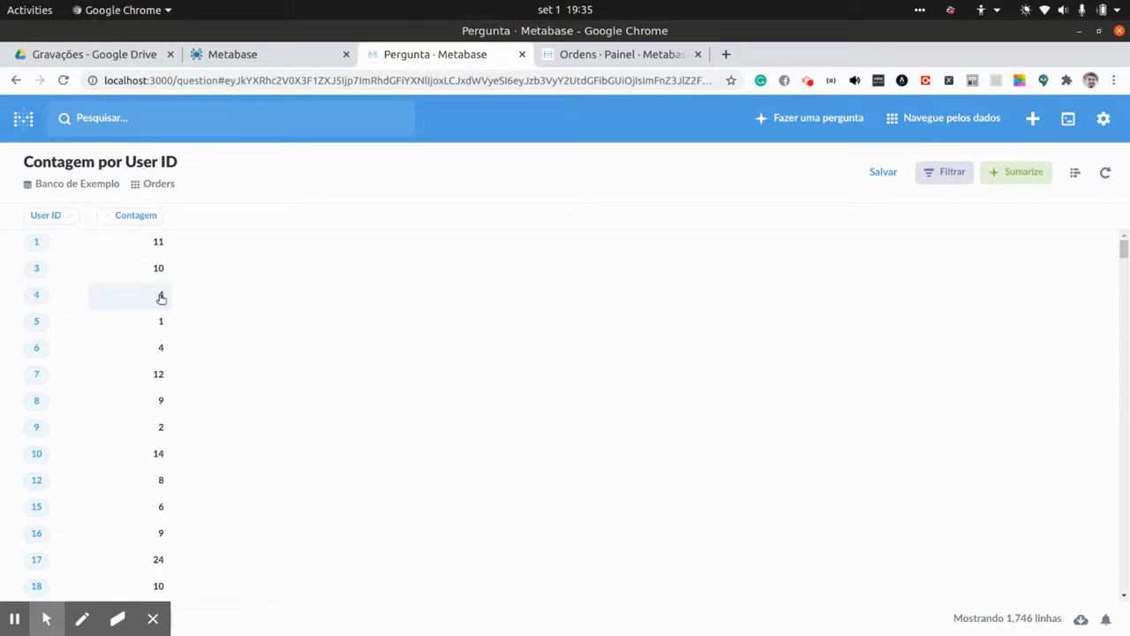
pyautogui.click(153, 618)
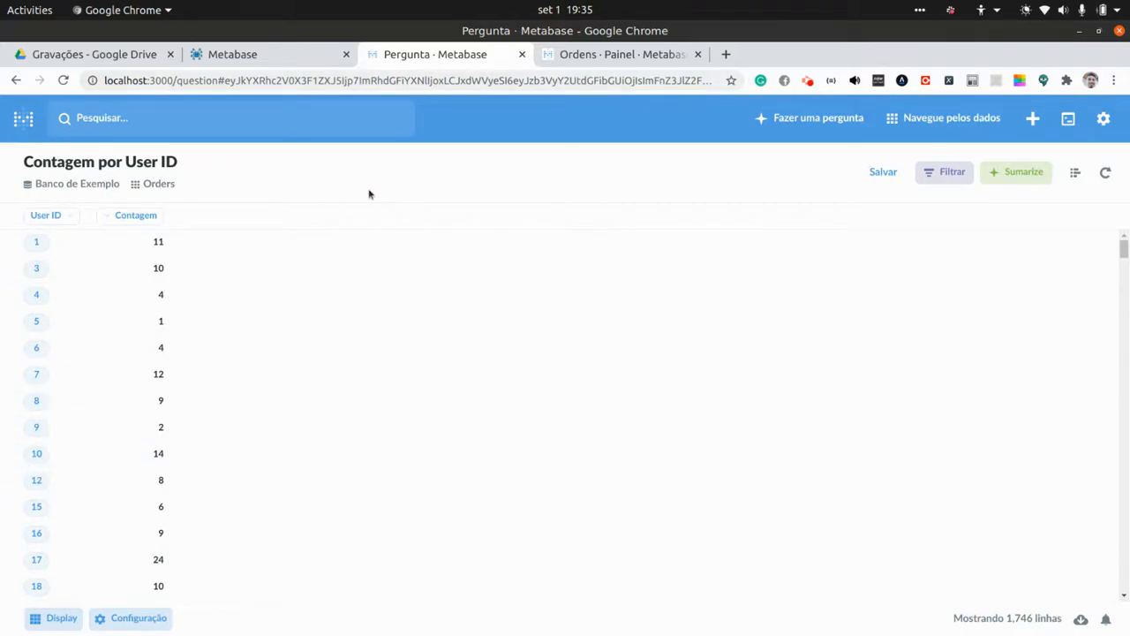
# Check the Ordens dashboard and go back from the unsaved questions to the list of databases.
pyautogui.click(615, 58)
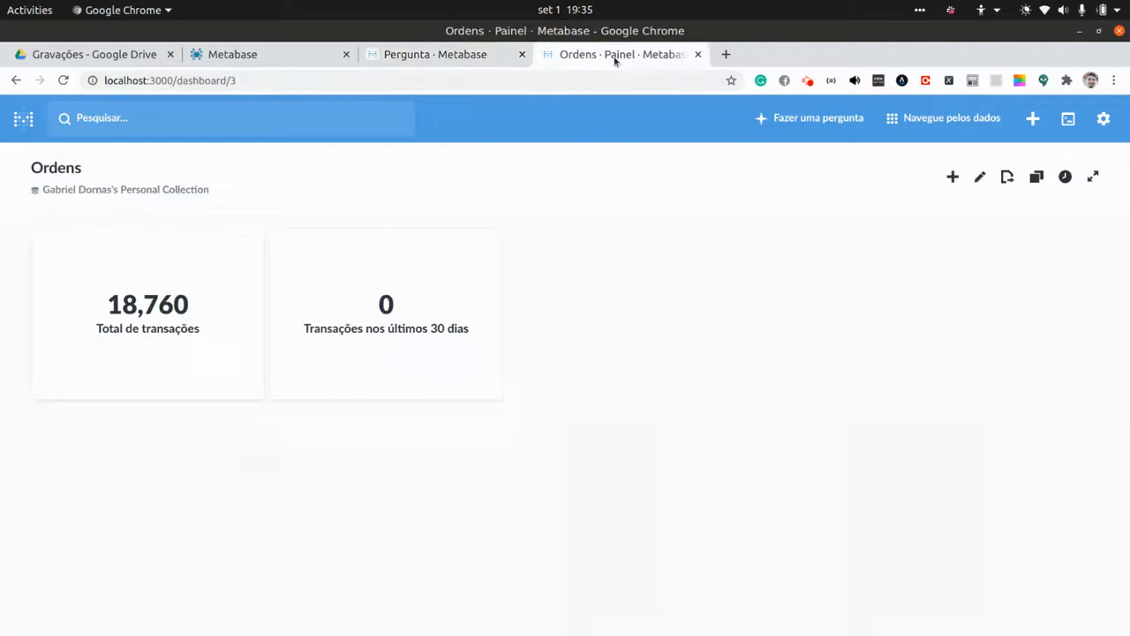
pyautogui.click(467, 54)
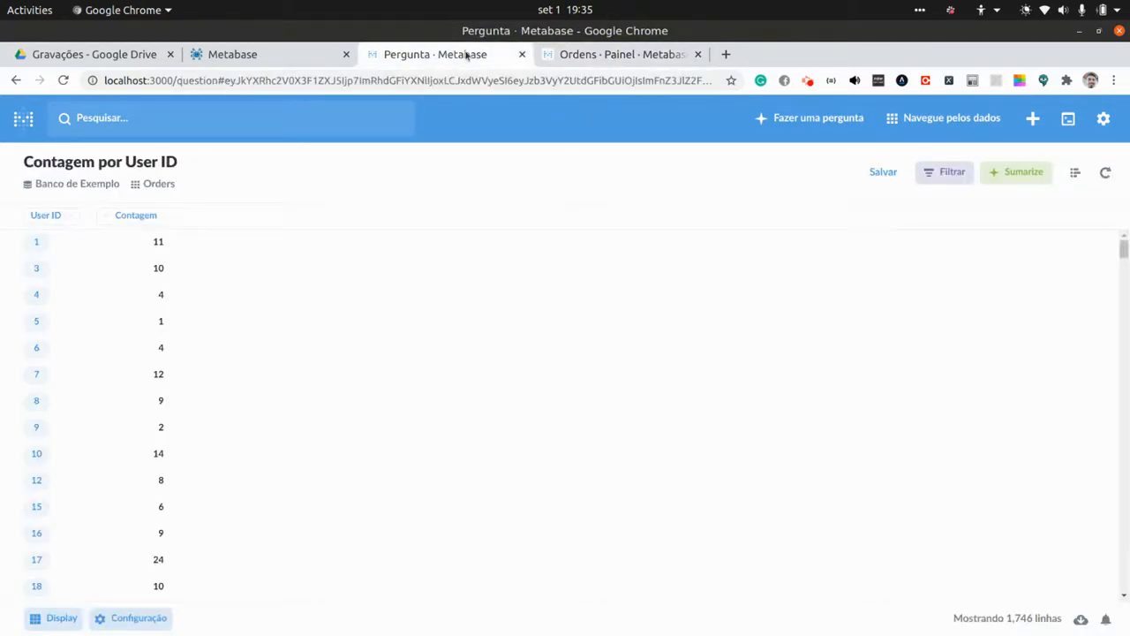
pyautogui.click(16, 81)
pyautogui.click(17, 80)
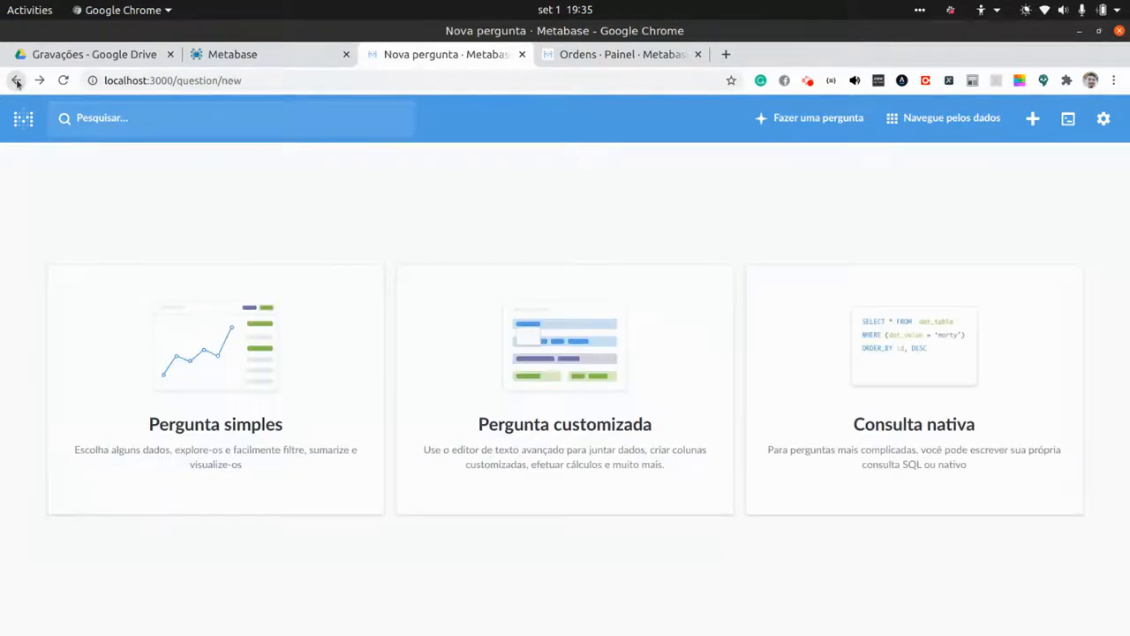
pyautogui.click(17, 80)
pyautogui.click(17, 80)
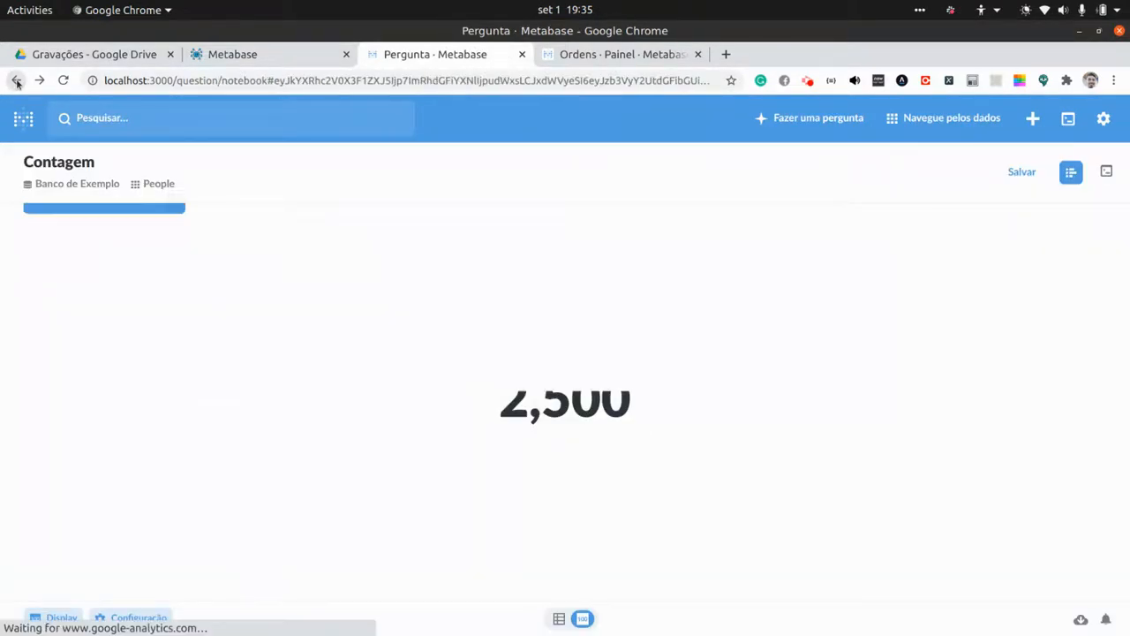
pyautogui.click(17, 81)
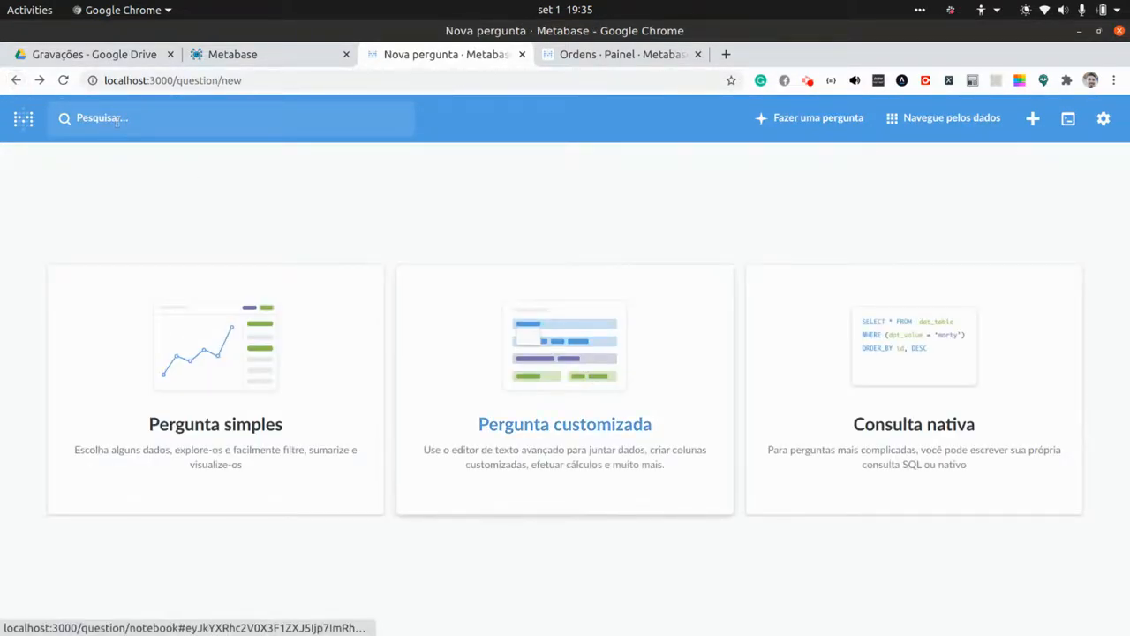
pyautogui.click(17, 80)
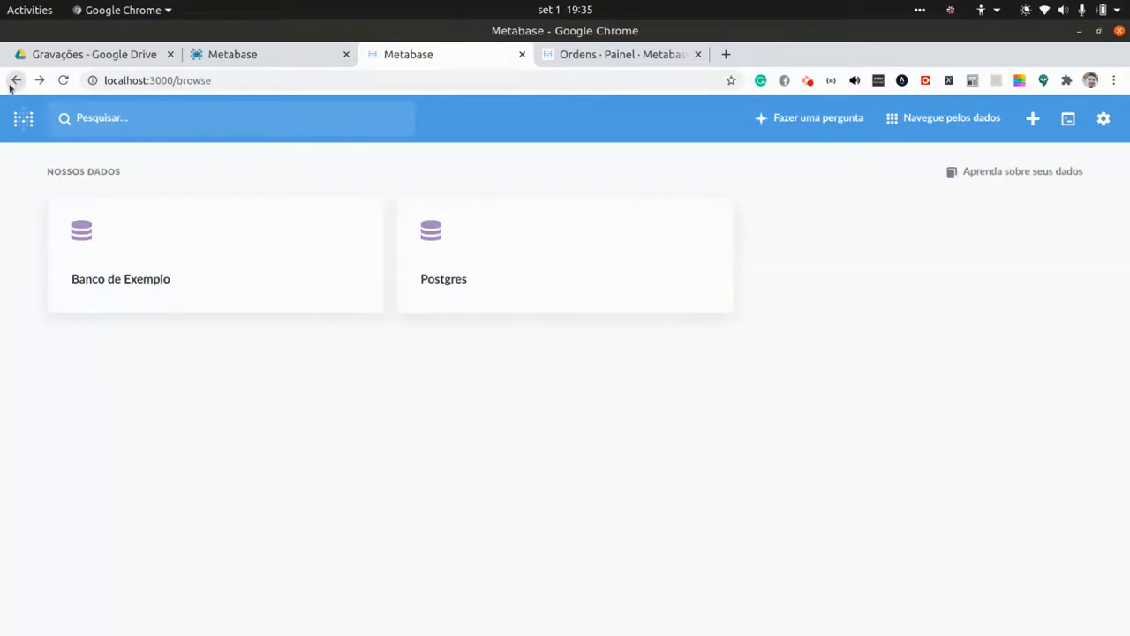
# View the records of the People table in Banco de Exemplo and return to the home page.
pyautogui.click(88, 245)
pyautogui.click(471, 222)
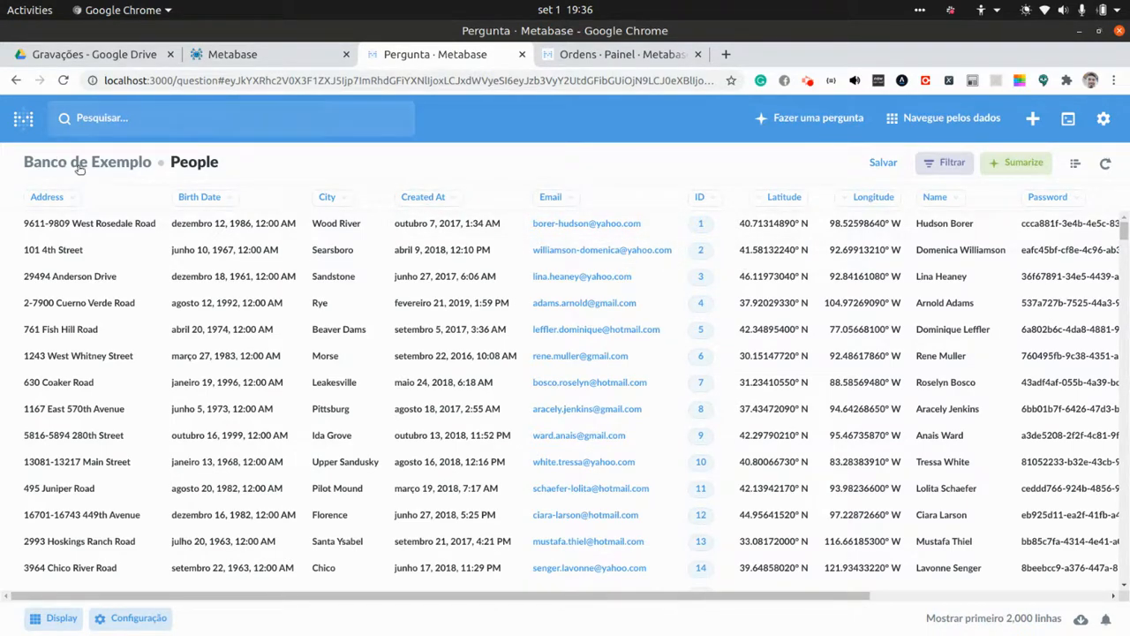
pyautogui.click(24, 120)
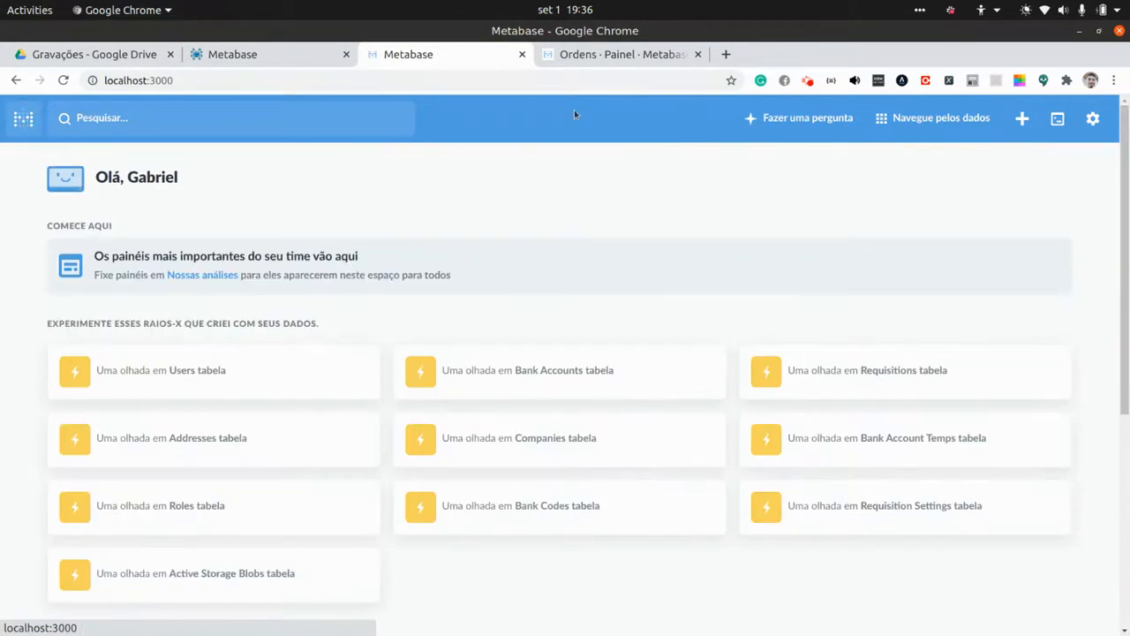
# Start a new custom question on the People table of Banco de Exemplo.
pyautogui.click(814, 122)
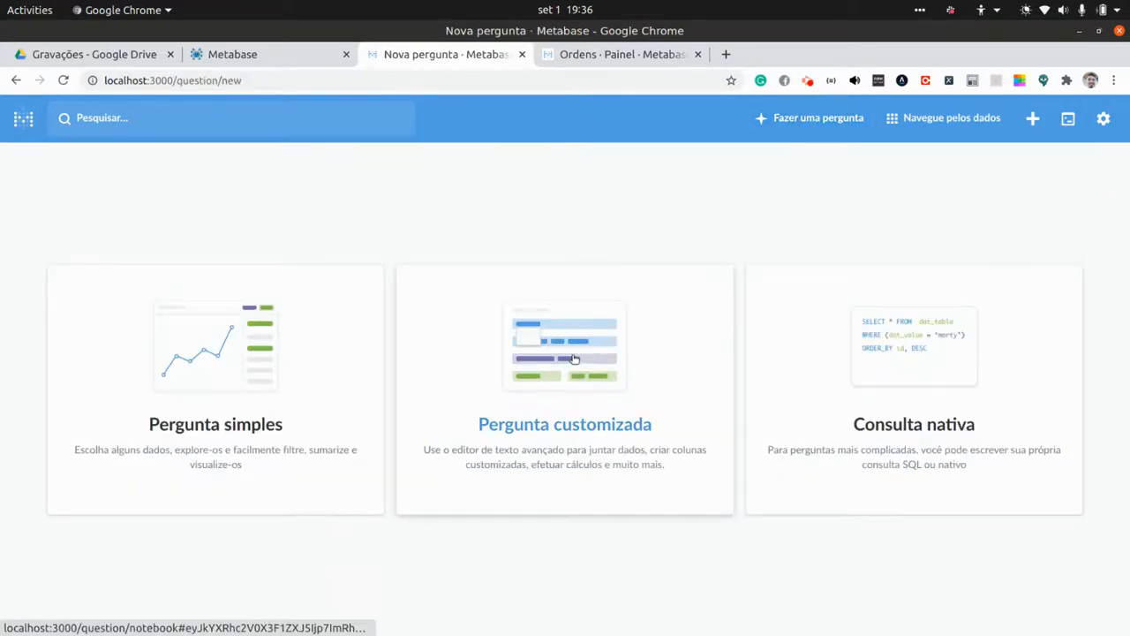
pyautogui.click(572, 358)
pyautogui.click(145, 292)
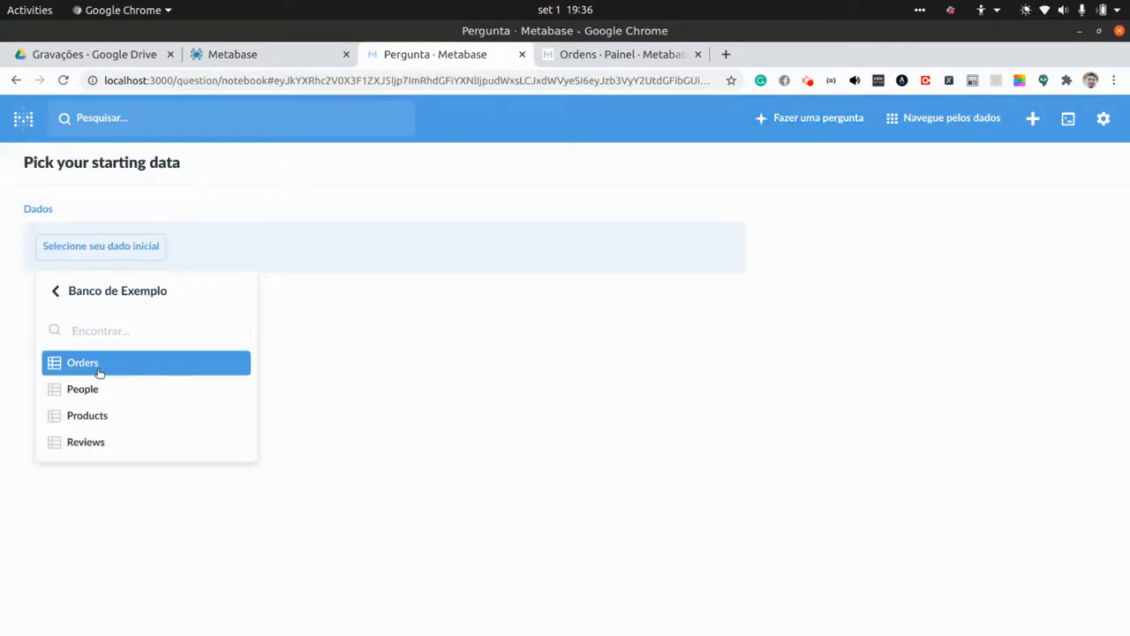
pyautogui.click(81, 395)
# Summarize the People question by number of rows and look through the columns available for grouping.
pyautogui.click(74, 368)
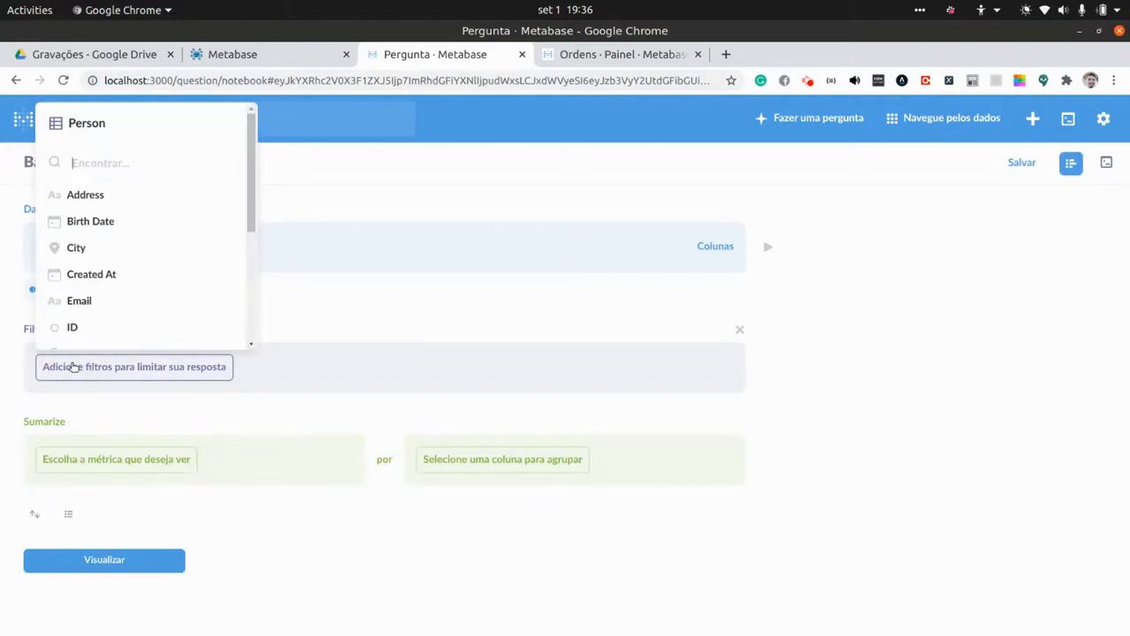
pyautogui.click(193, 421)
pyautogui.click(145, 460)
pyautogui.click(132, 160)
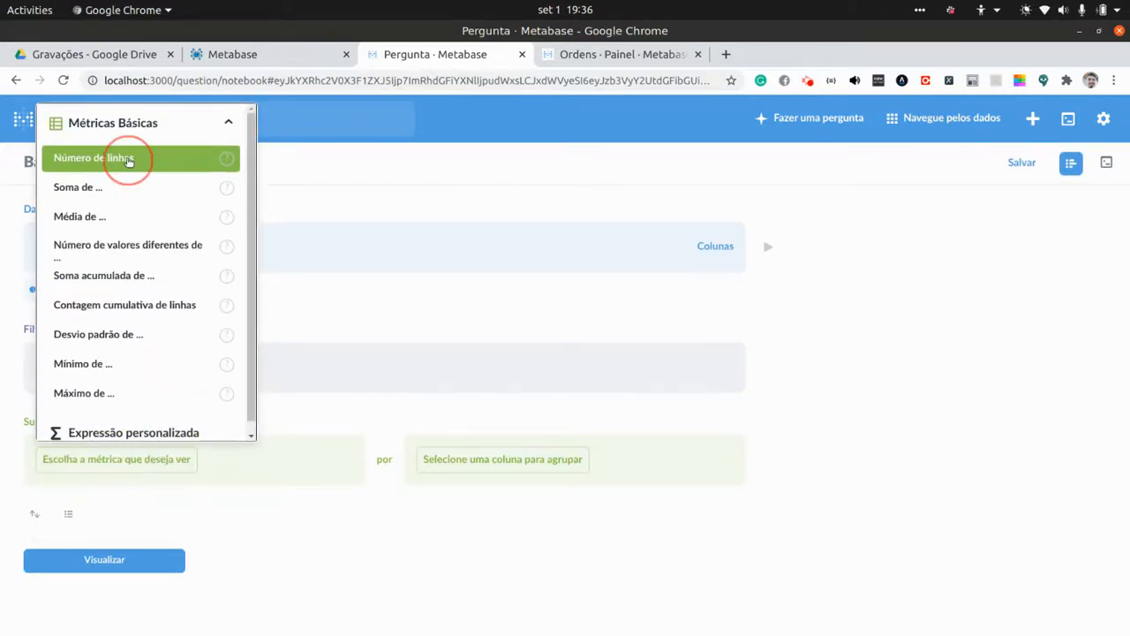
pyautogui.click(519, 476)
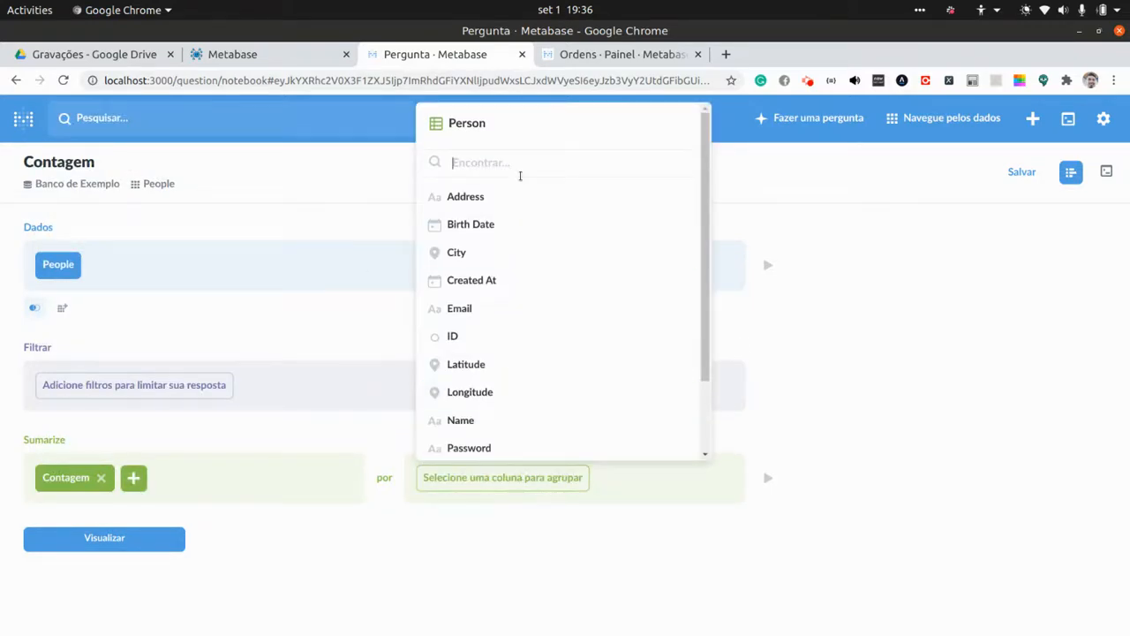
pyautogui.scroll(-2, 533, 338)
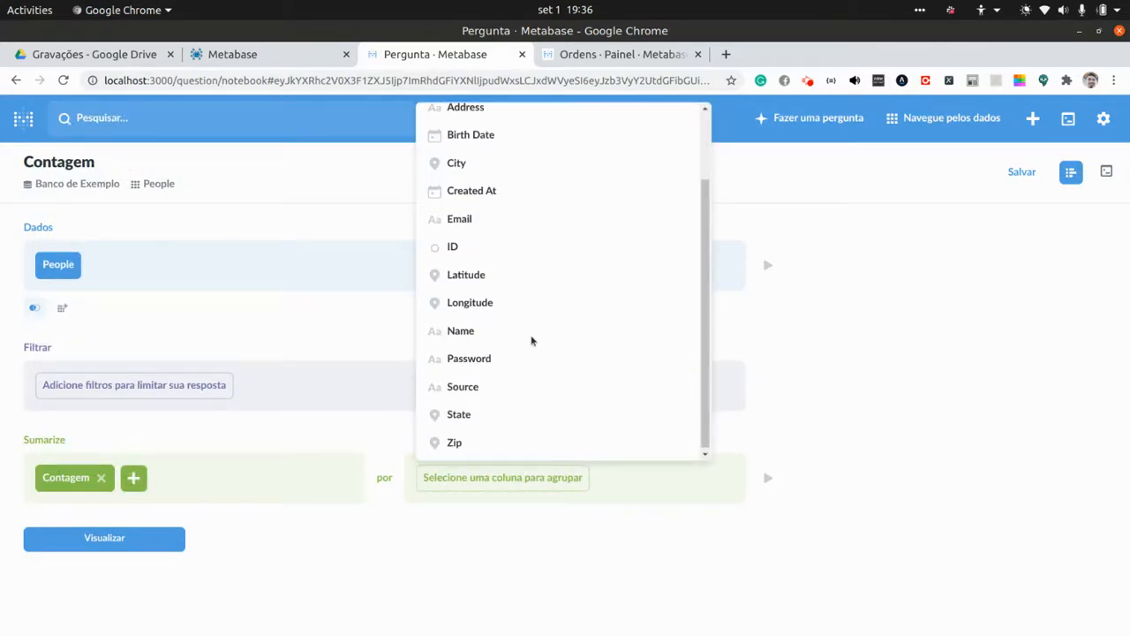
pyautogui.scroll(2, 531, 338)
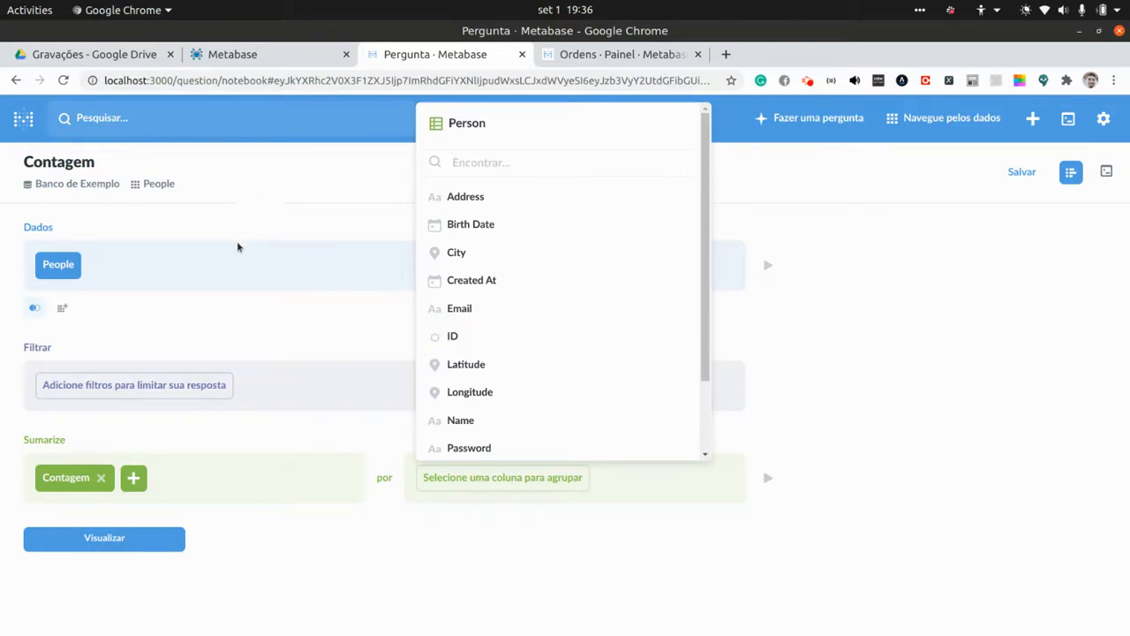
pyautogui.click(203, 267)
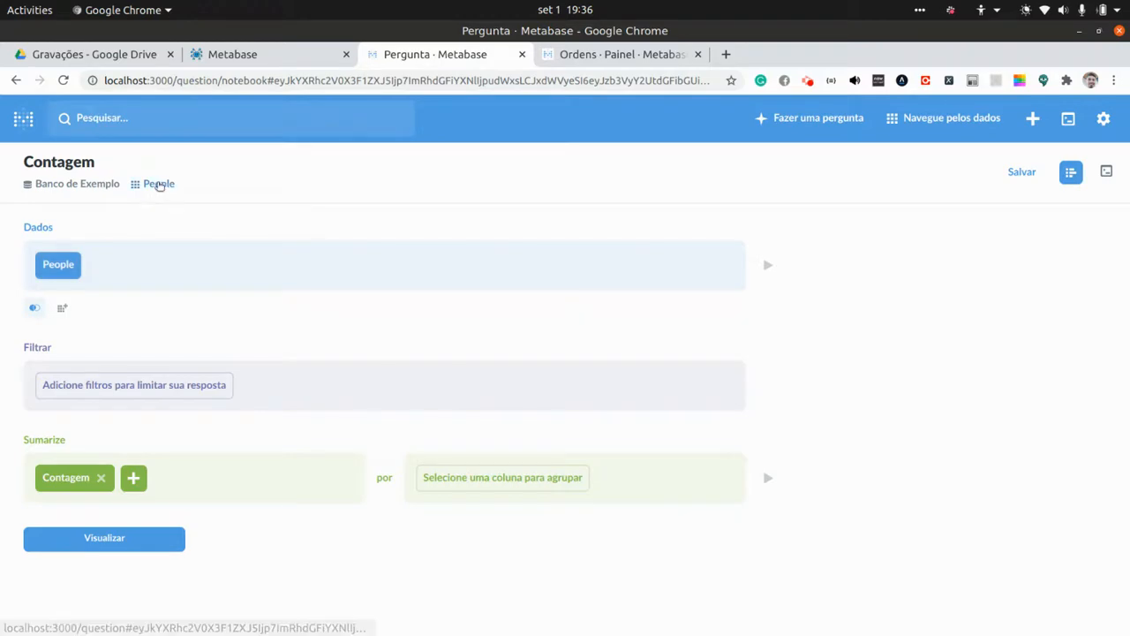
# Switch the question's starting data to the Orders table, summarize by number of rows grouped by User ID, and visualize the result.
pyautogui.click(59, 267)
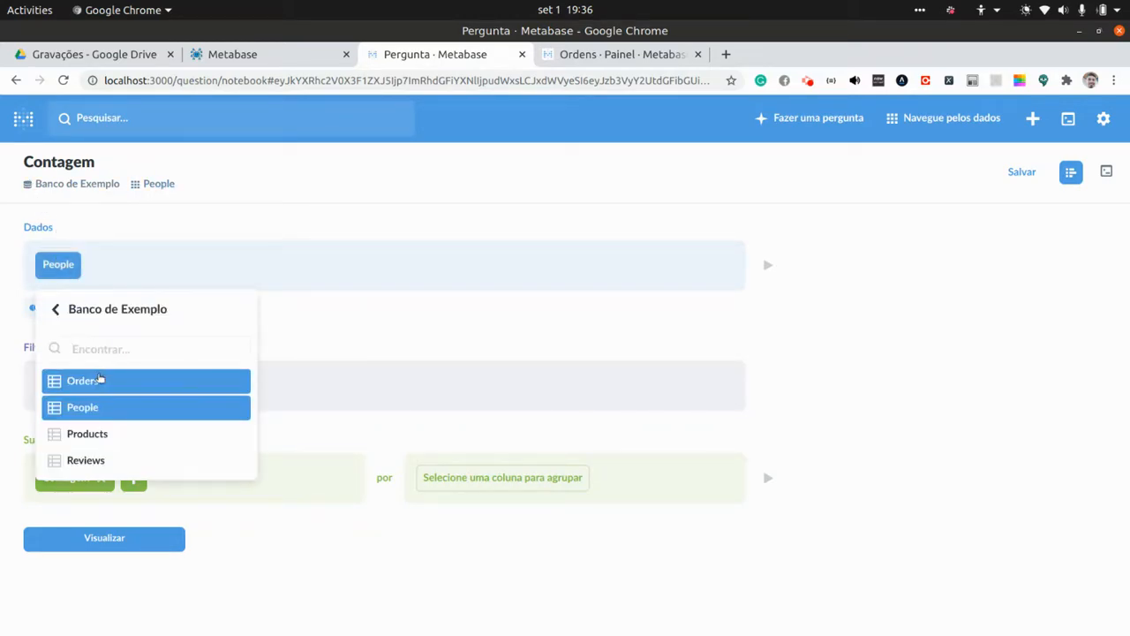
pyautogui.click(88, 380)
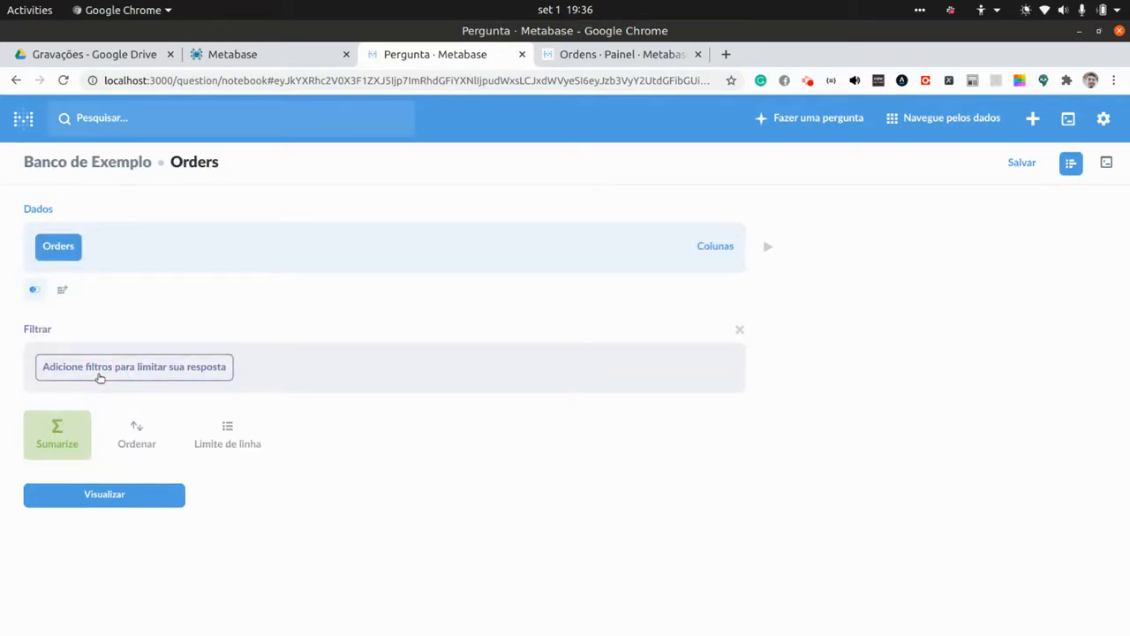
pyautogui.click(66, 437)
pyautogui.click(110, 158)
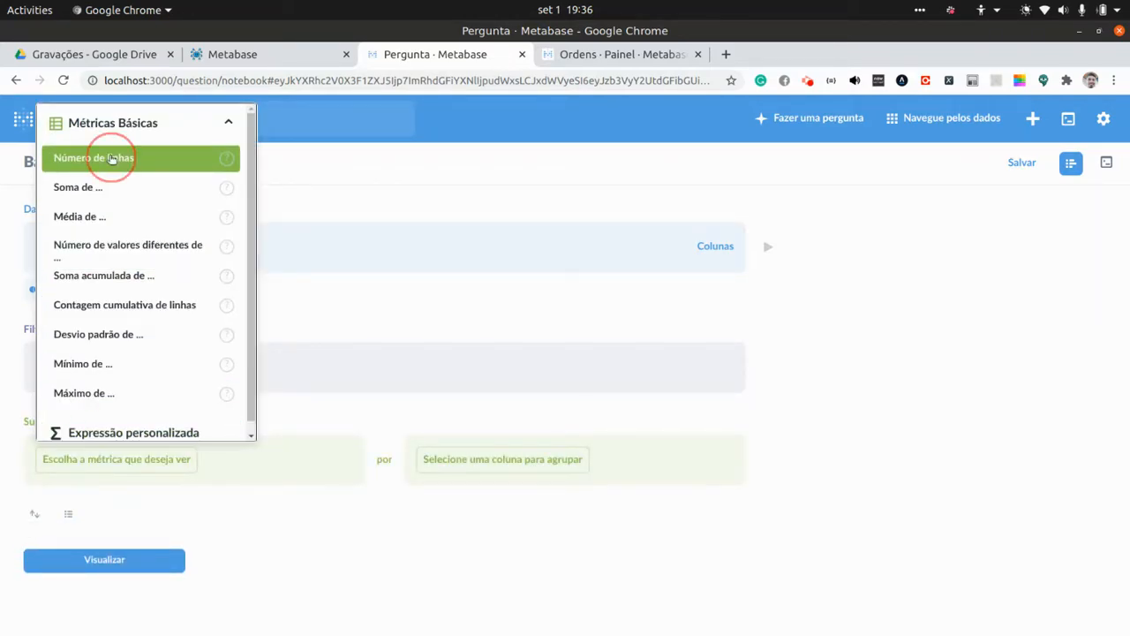
pyautogui.click(492, 477)
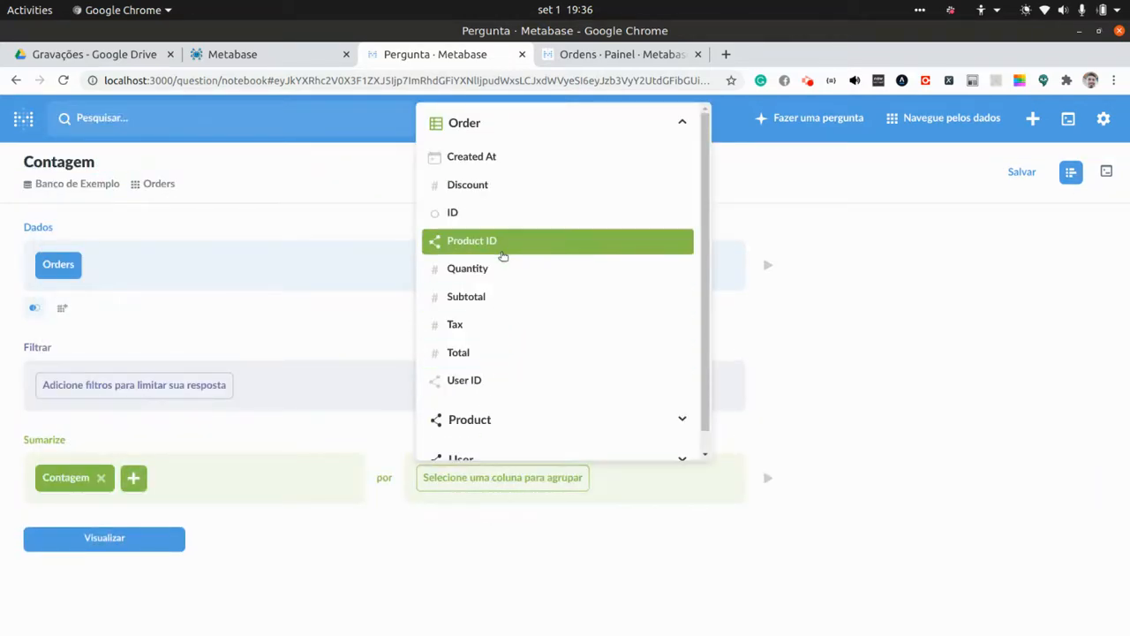
pyautogui.click(517, 381)
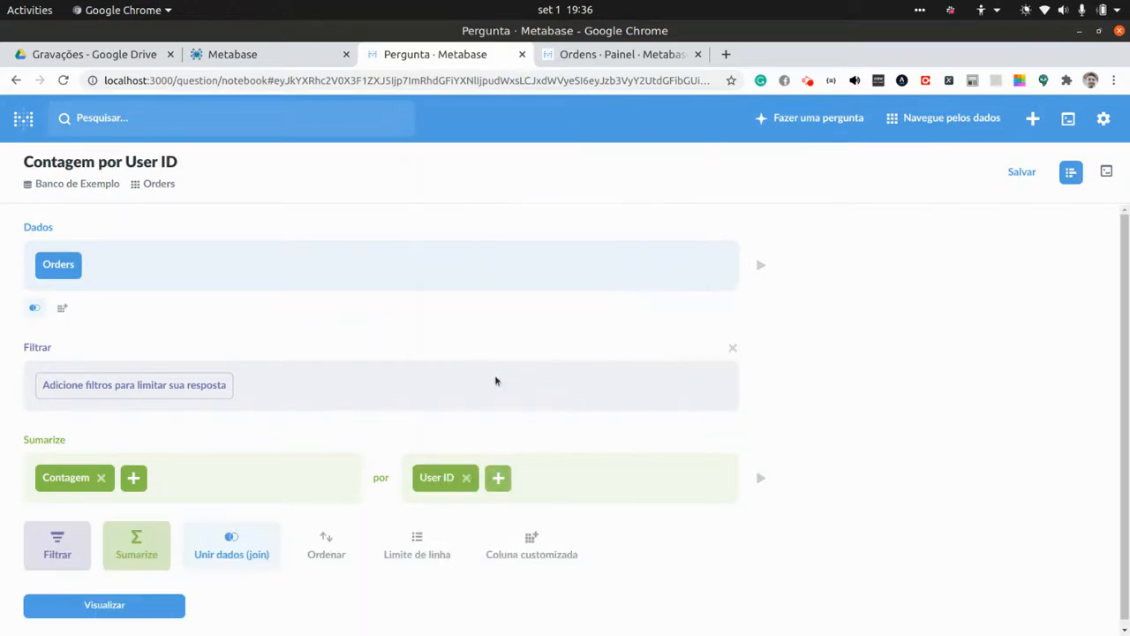
pyautogui.click(133, 604)
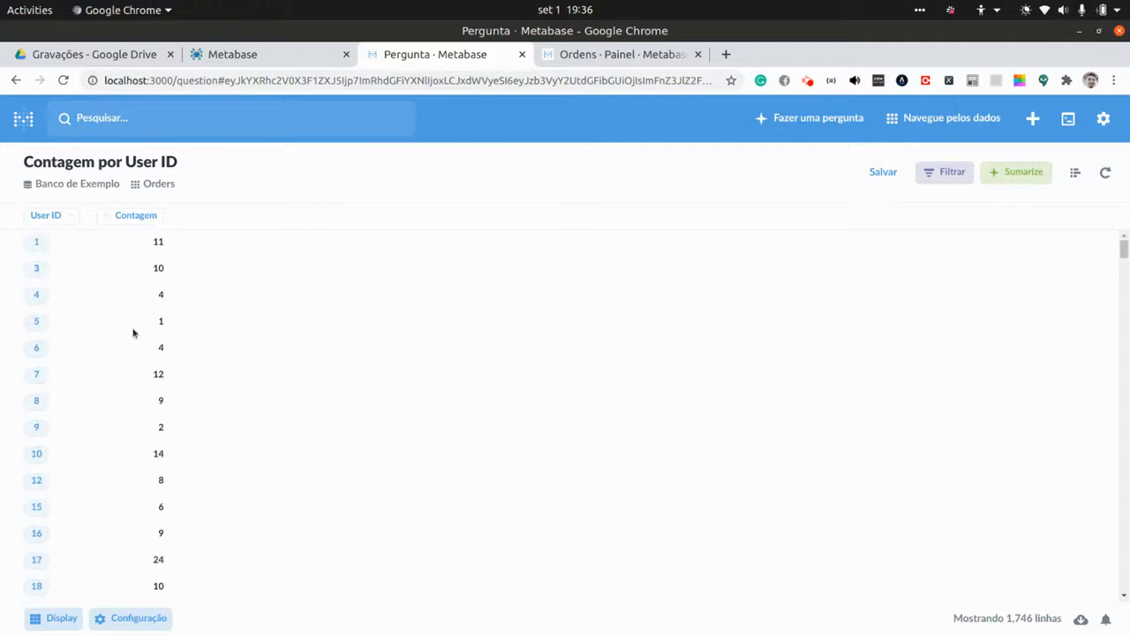
# Add a second summarize stage that counts the rows of the Orders count by User ID, and visualize the result.
pyautogui.scroll(-20, 133, 332)
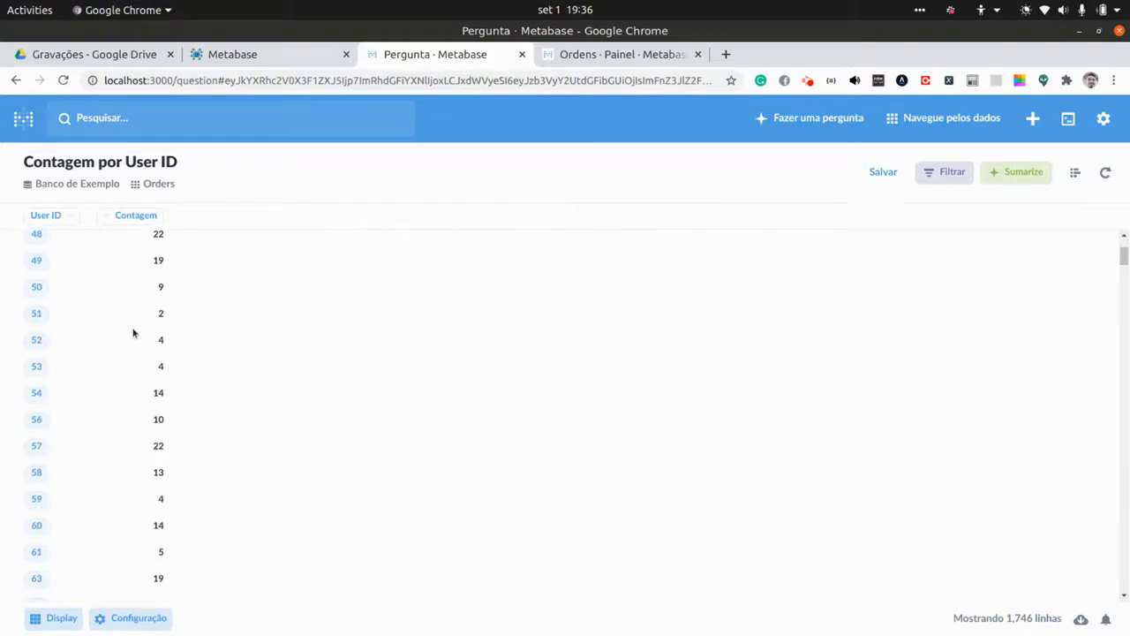
pyautogui.scroll(20, 134, 332)
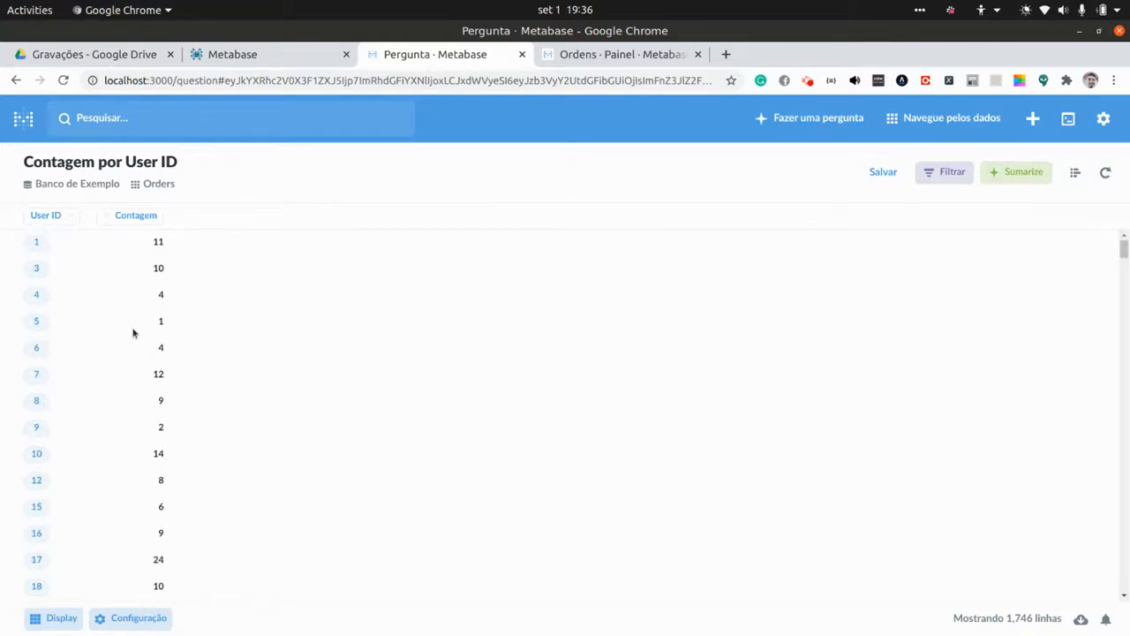
pyautogui.click(1074, 173)
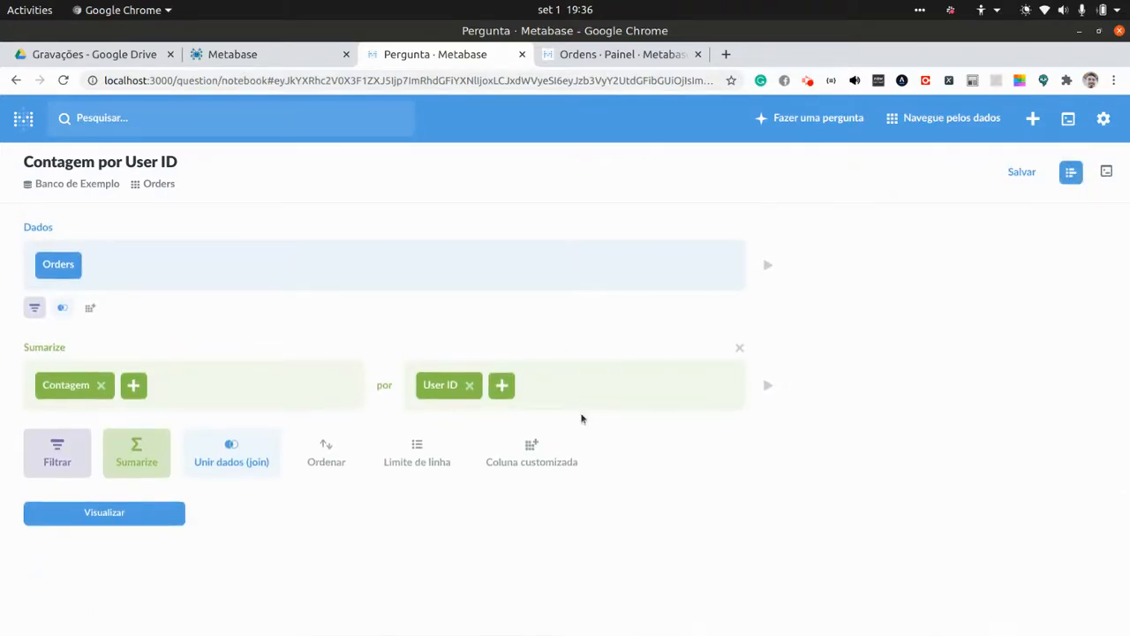
pyautogui.click(138, 454)
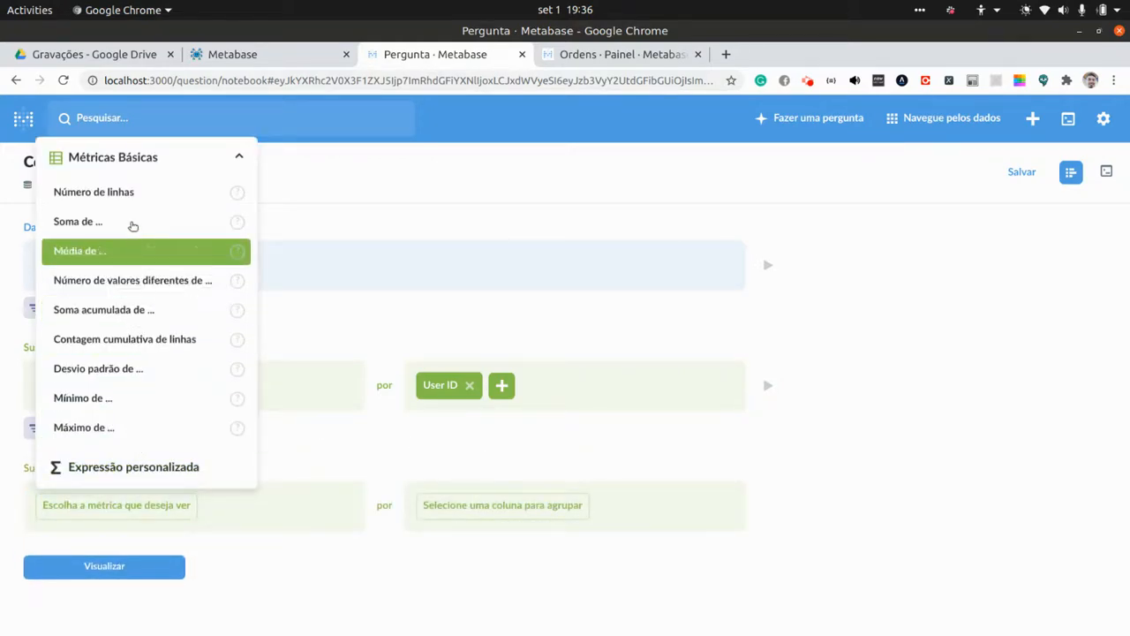
pyautogui.click(130, 196)
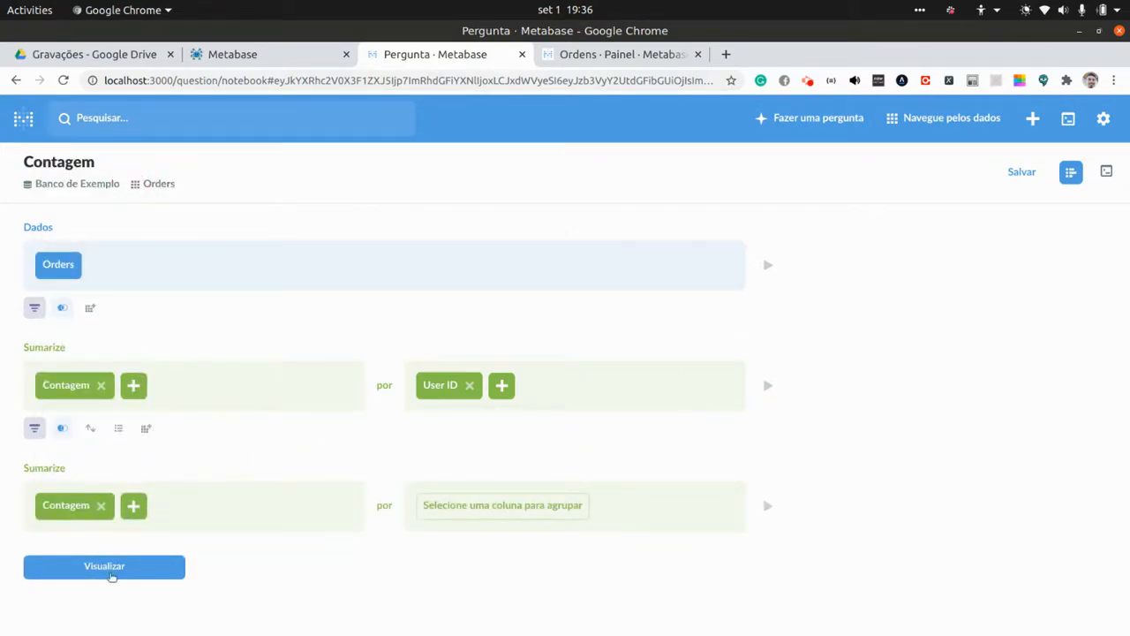
pyautogui.click(118, 569)
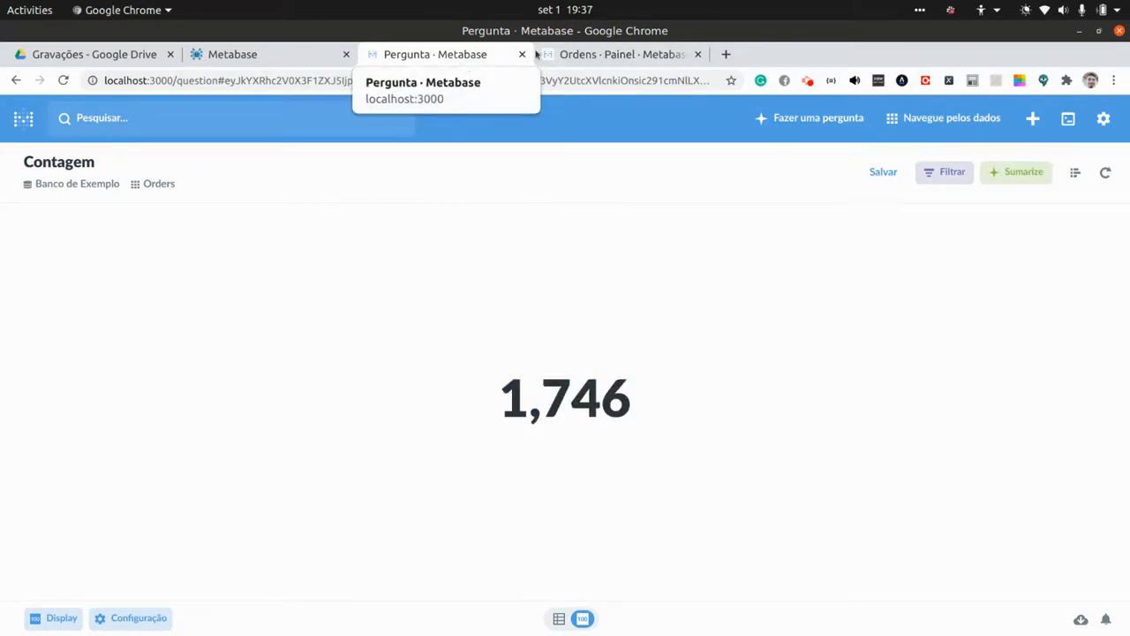
# Copy the SQL query for counting customers from the Clientes totais branch of the Metabase mind map in MindMup.
pyautogui.click(624, 55)
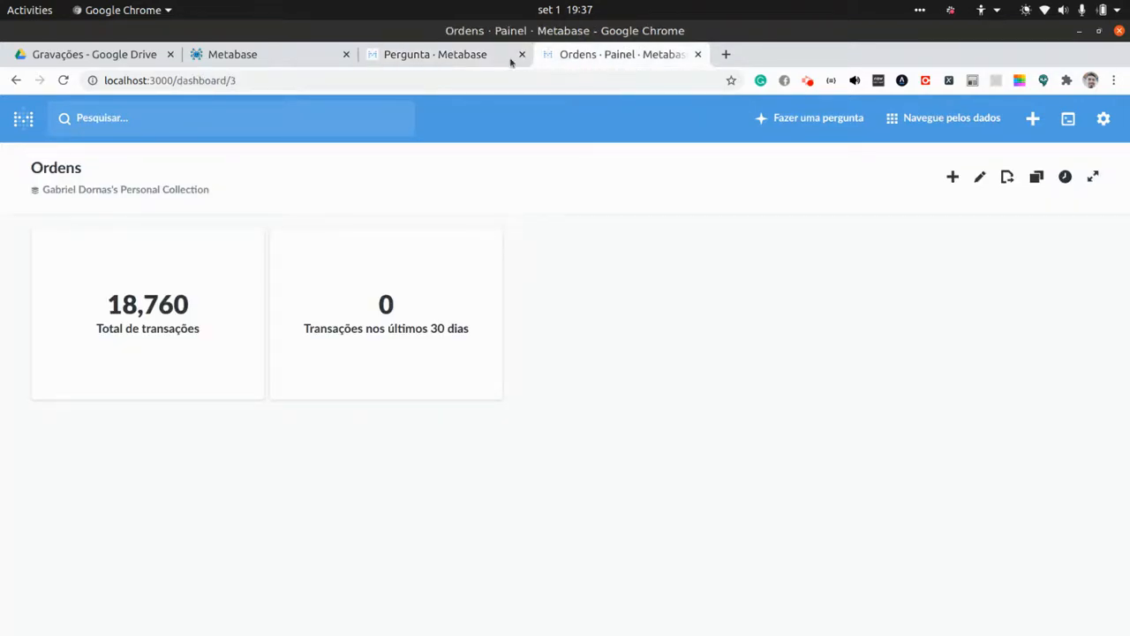
pyautogui.click(464, 56)
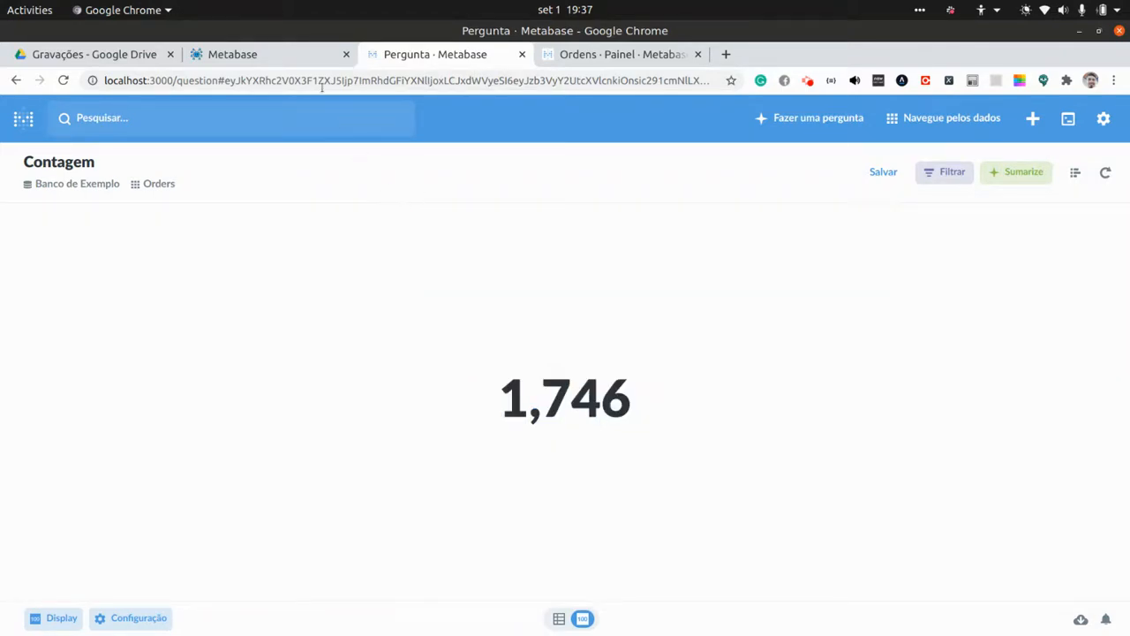
pyautogui.click(298, 58)
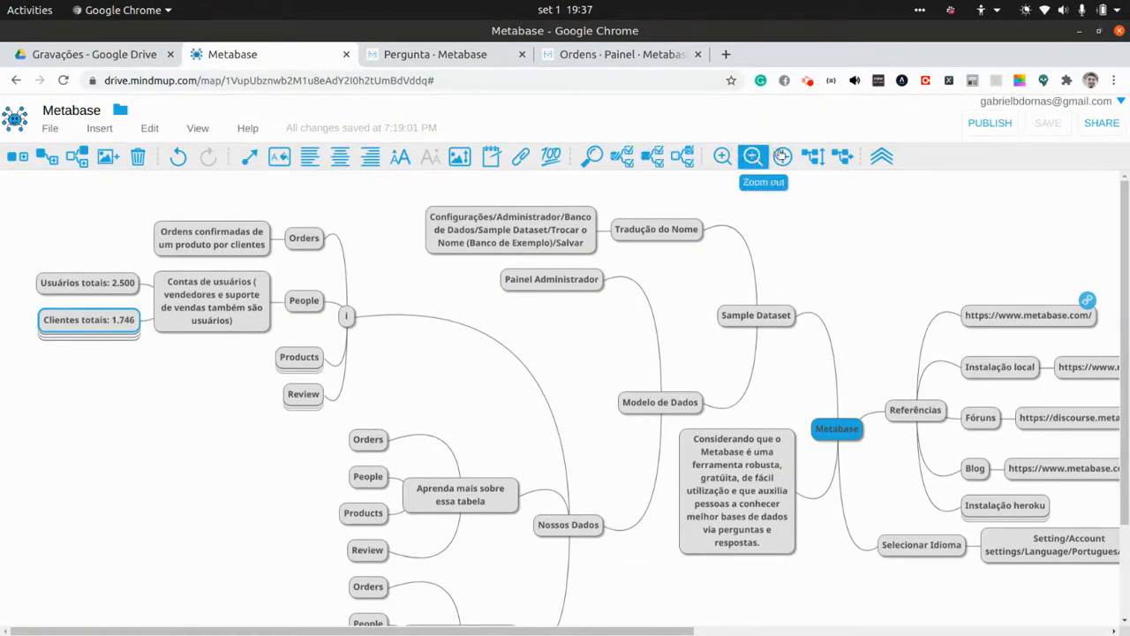
pyautogui.click(842, 156)
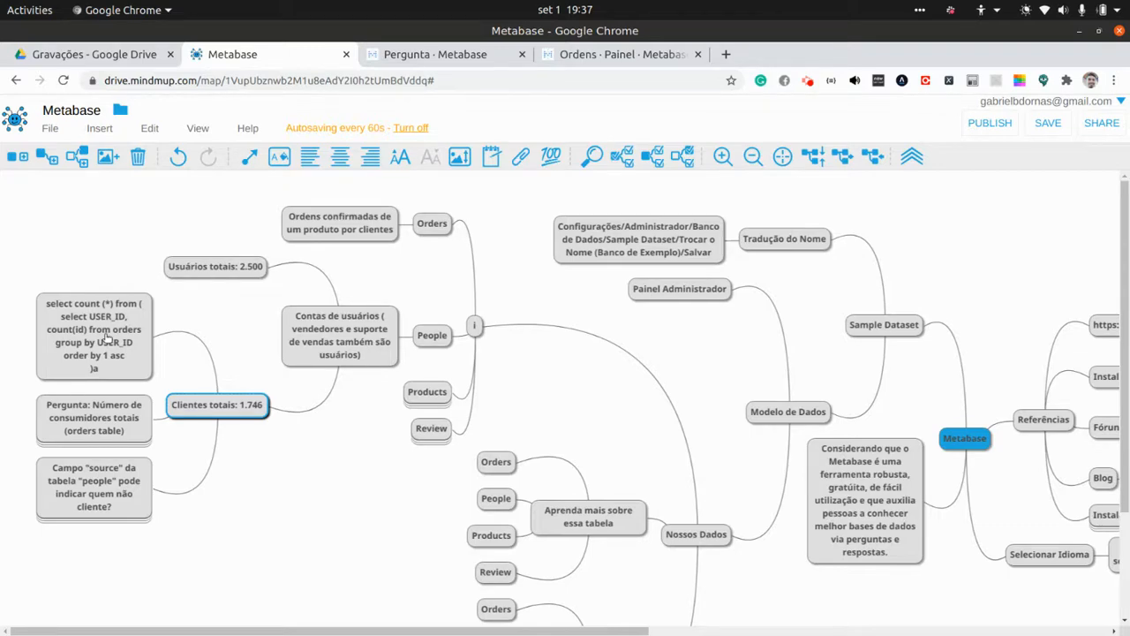
pyautogui.click(106, 338)
pyautogui.moveTo(44, 302); pyautogui.dragTo(97, 376)
pyautogui.hotkey('ctrl', 'c')
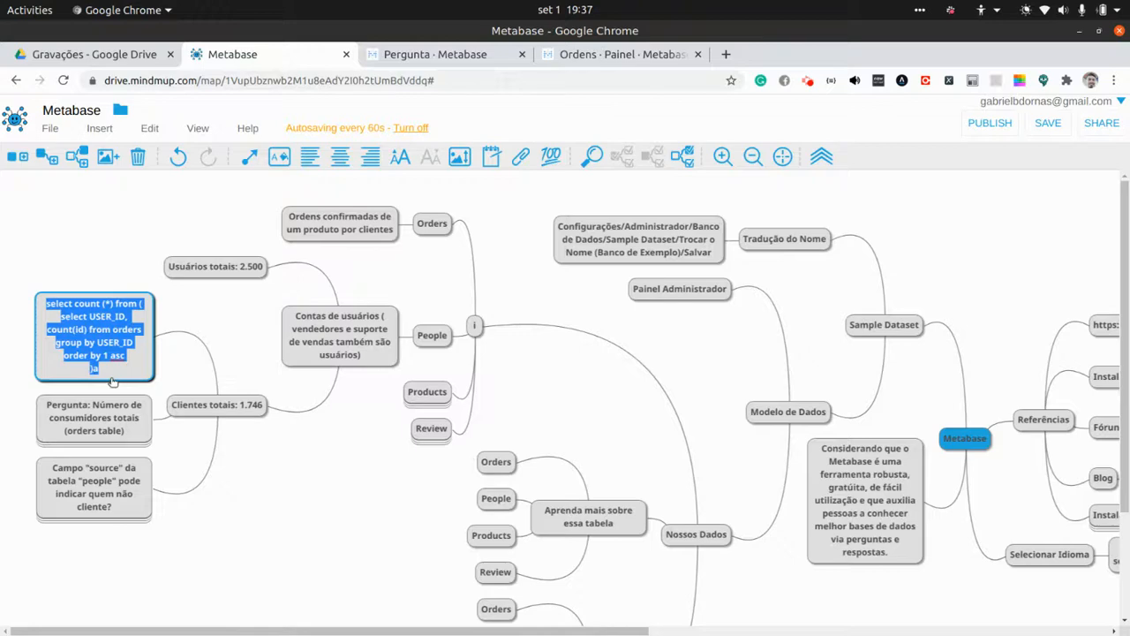
# Switch back to Metabase, start a native SQL question on Banco de Exemplo, and paste the copied query into its editor.
pyautogui.click(608, 50)
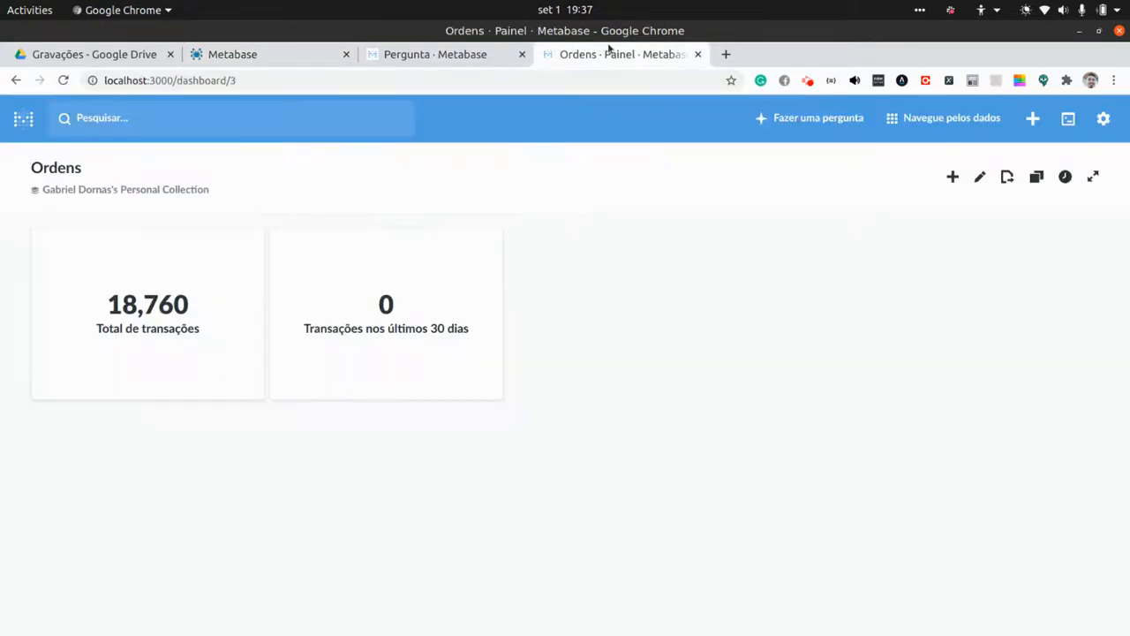
pyautogui.click(813, 118)
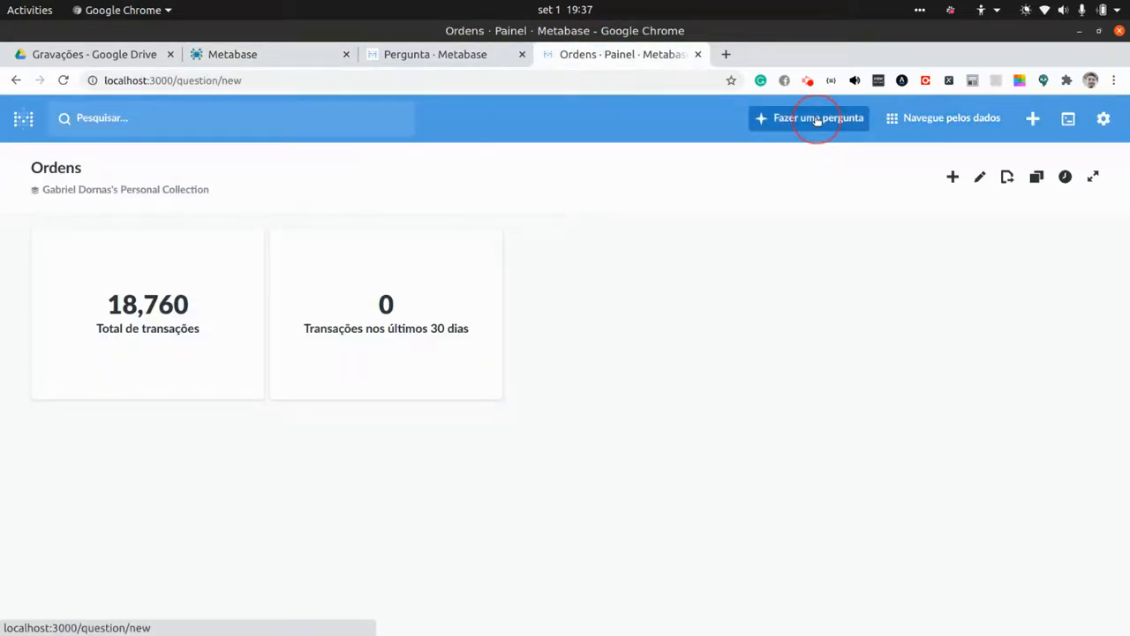
pyautogui.click(921, 325)
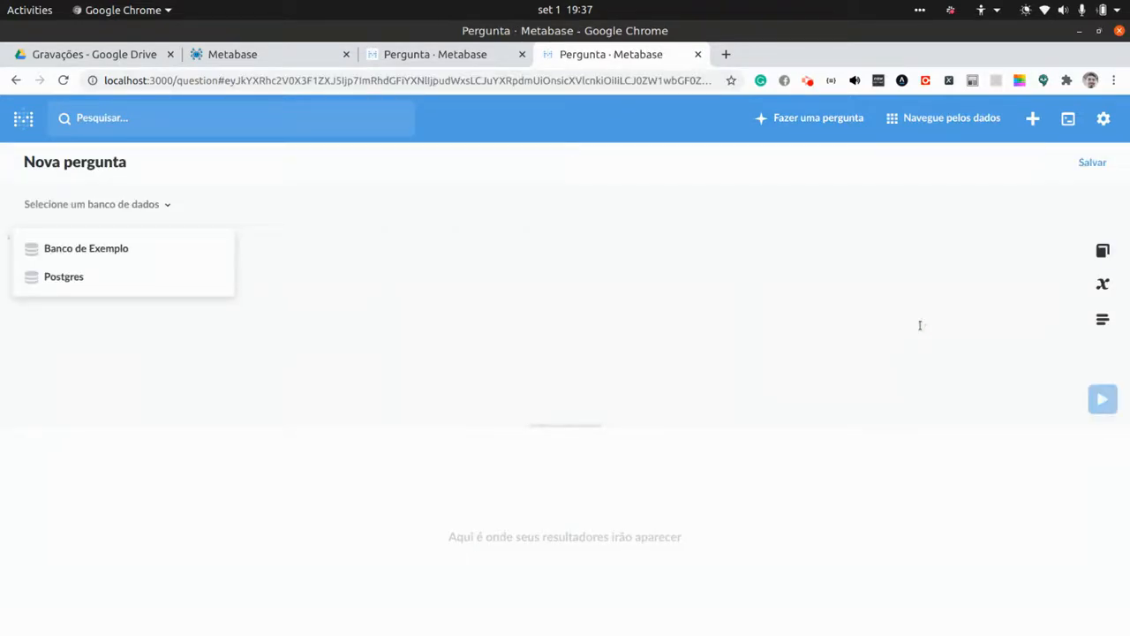
pyautogui.click(76, 246)
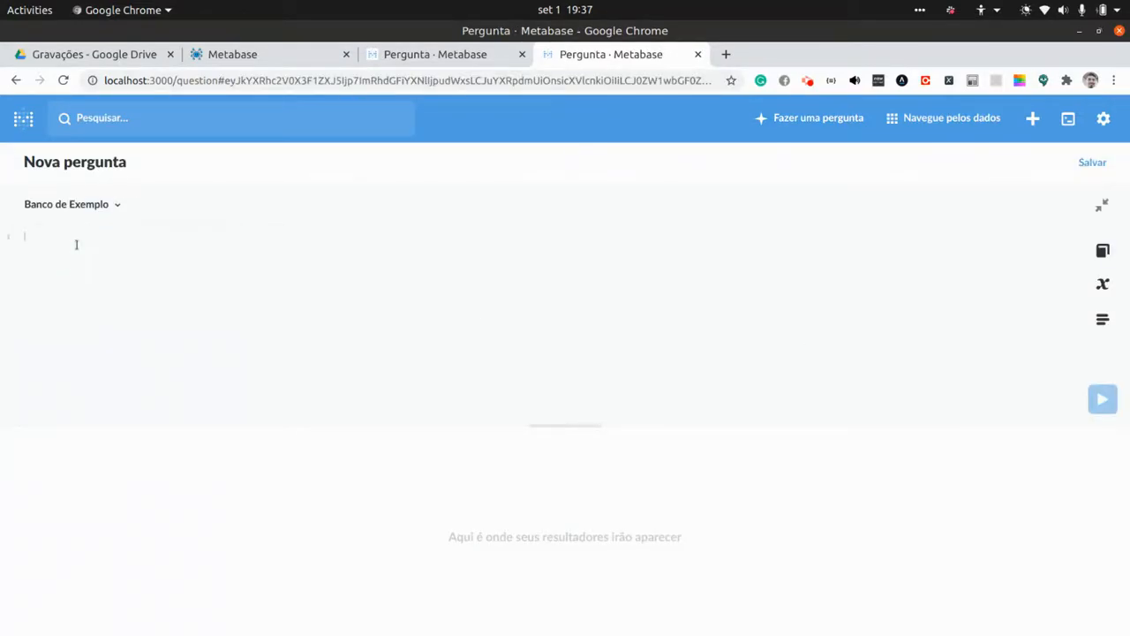
pyautogui.click(114, 205)
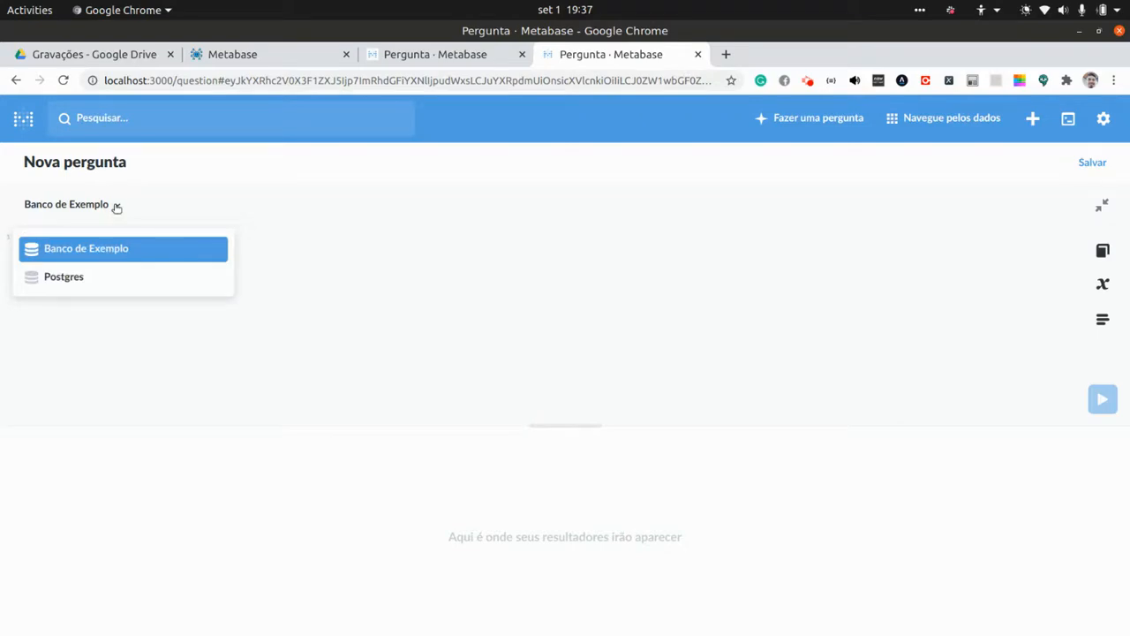
pyautogui.click(100, 250)
pyautogui.hotkey('ctrl', 'v')
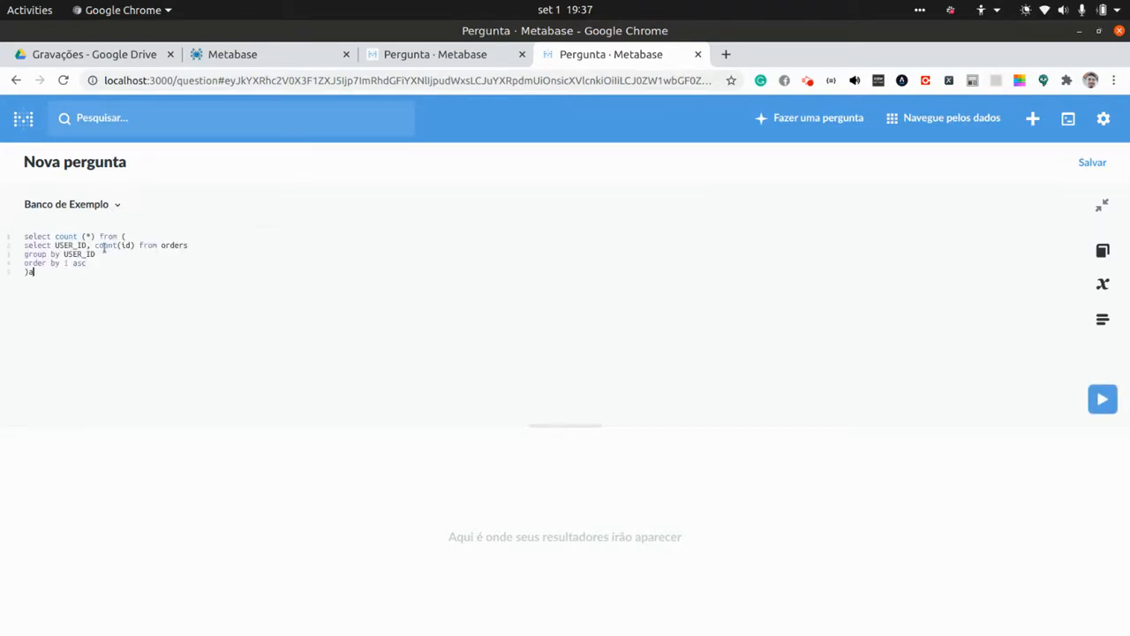
# Run only the inner select grouped by USER_ID and scan its rows, and run the complete count query.
pyautogui.moveTo(24, 245); pyautogui.dragTo(101, 265)
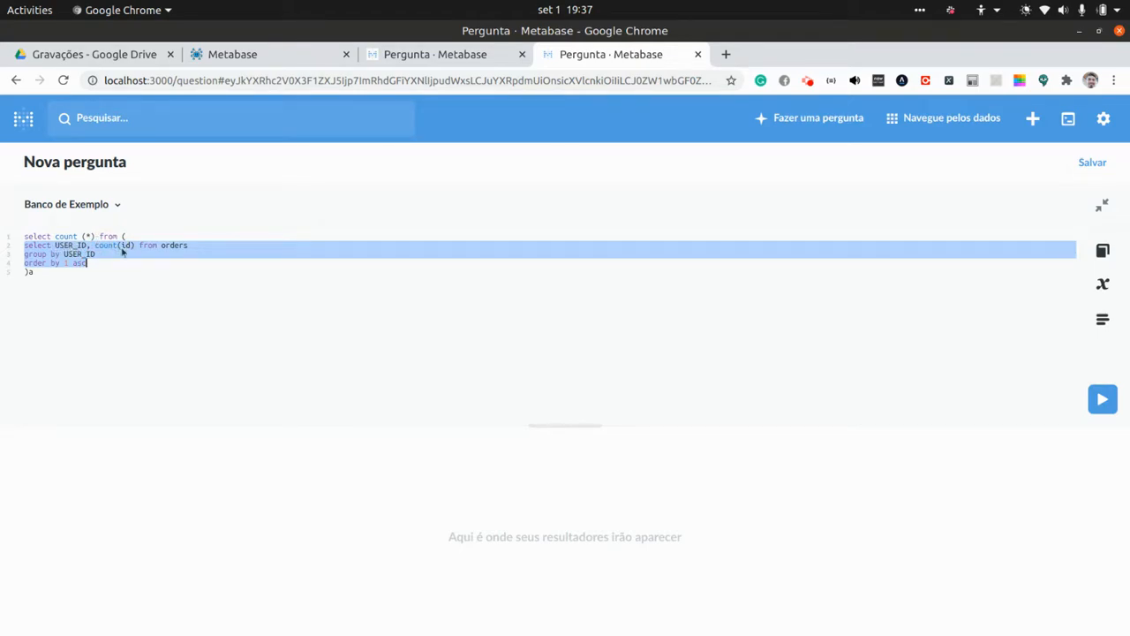
pyautogui.click(1102, 400)
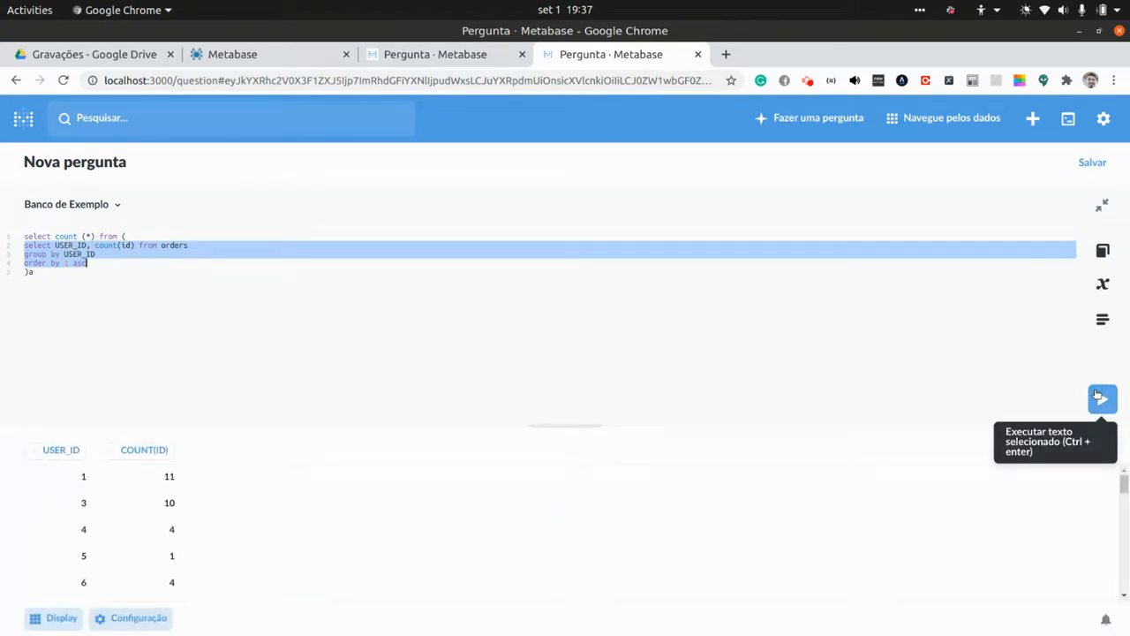
pyautogui.scroll(-5, 131, 535)
pyautogui.scroll(5, 130, 537)
pyautogui.scroll(1, 131, 539)
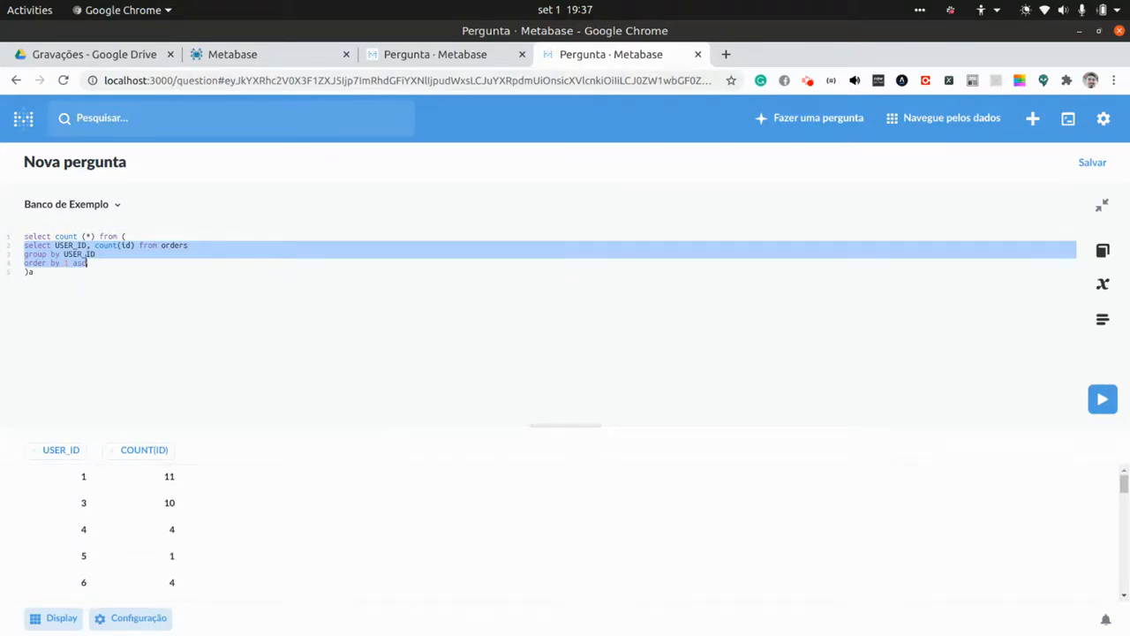
pyautogui.click(26, 237)
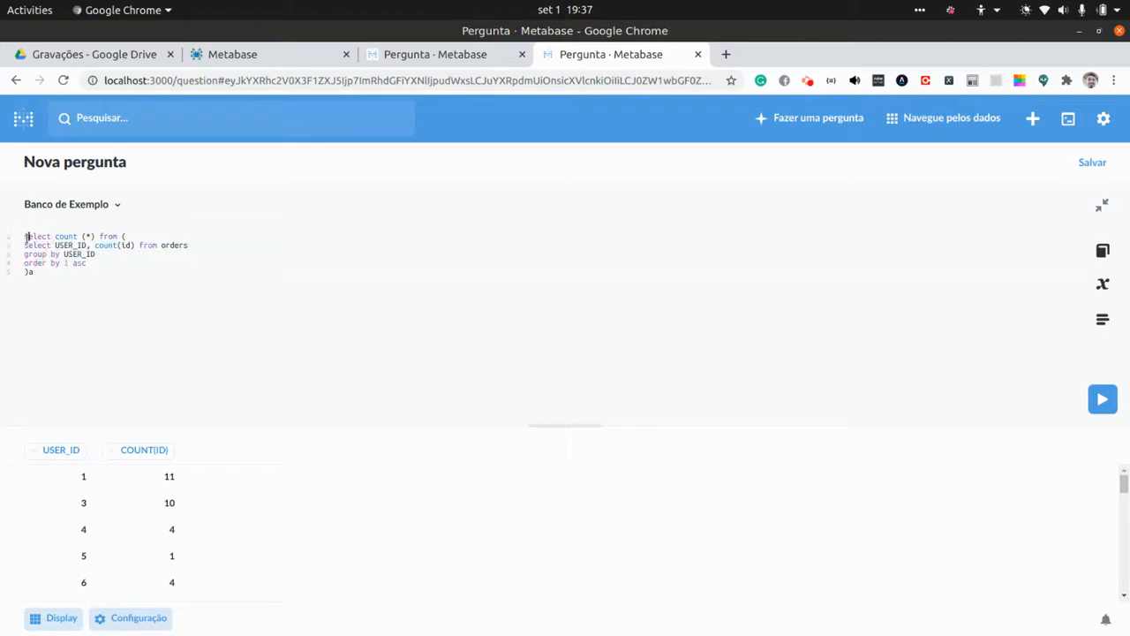
pyautogui.hotkey('ctrl', 'Return')
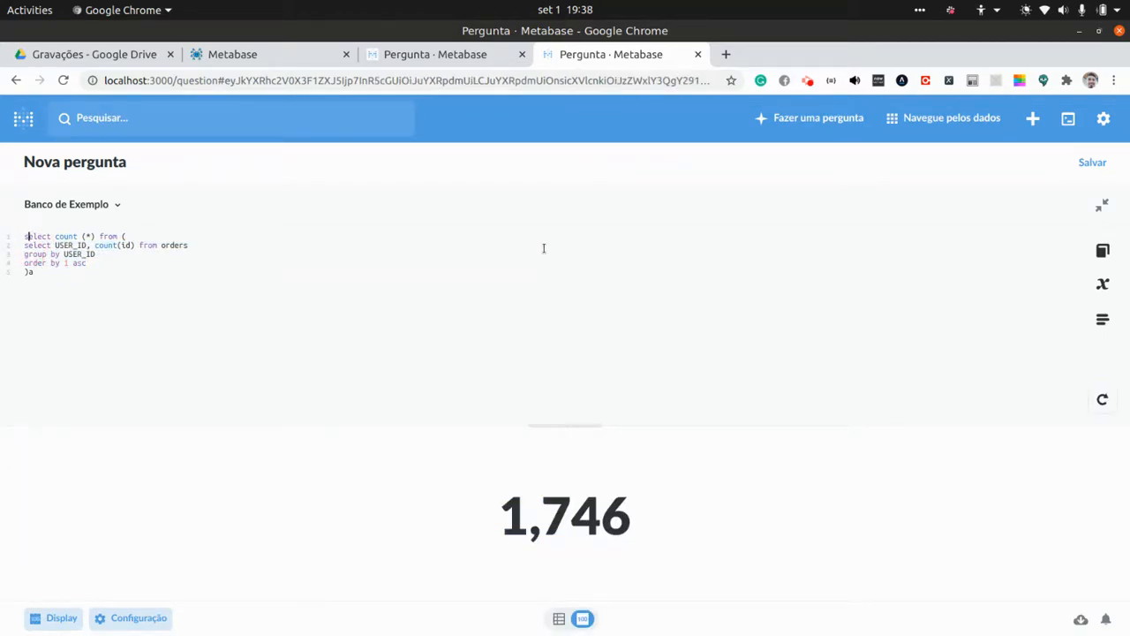
# Review the summarize stages of the Orders count question against the mind map's Clientes totais notes, and visualize the question again.
pyautogui.click(477, 60)
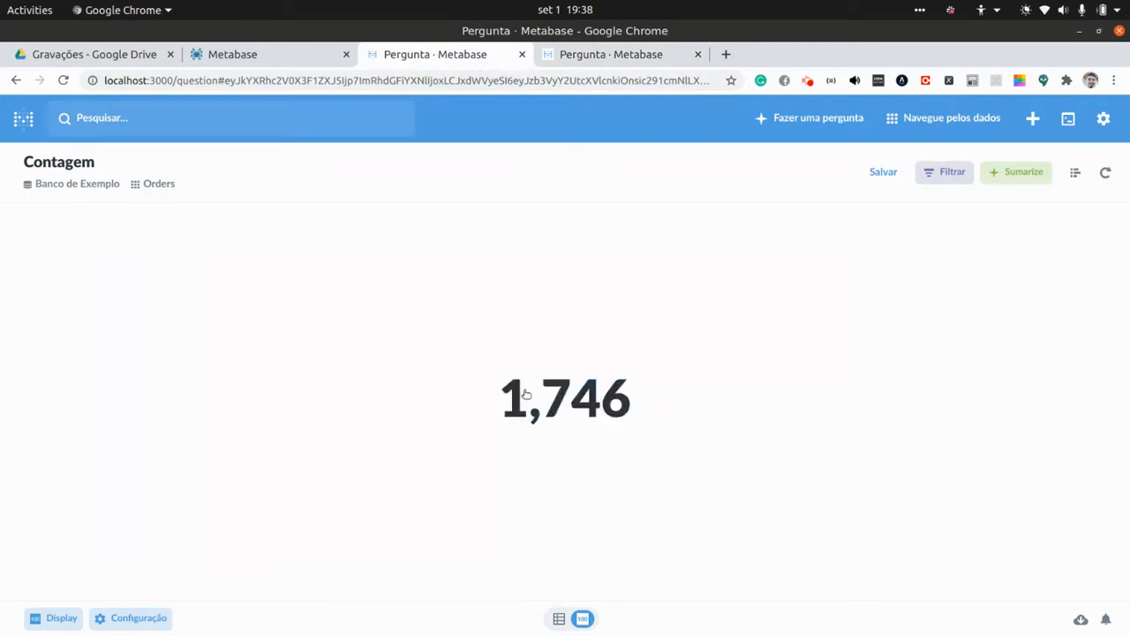
pyautogui.click(1075, 172)
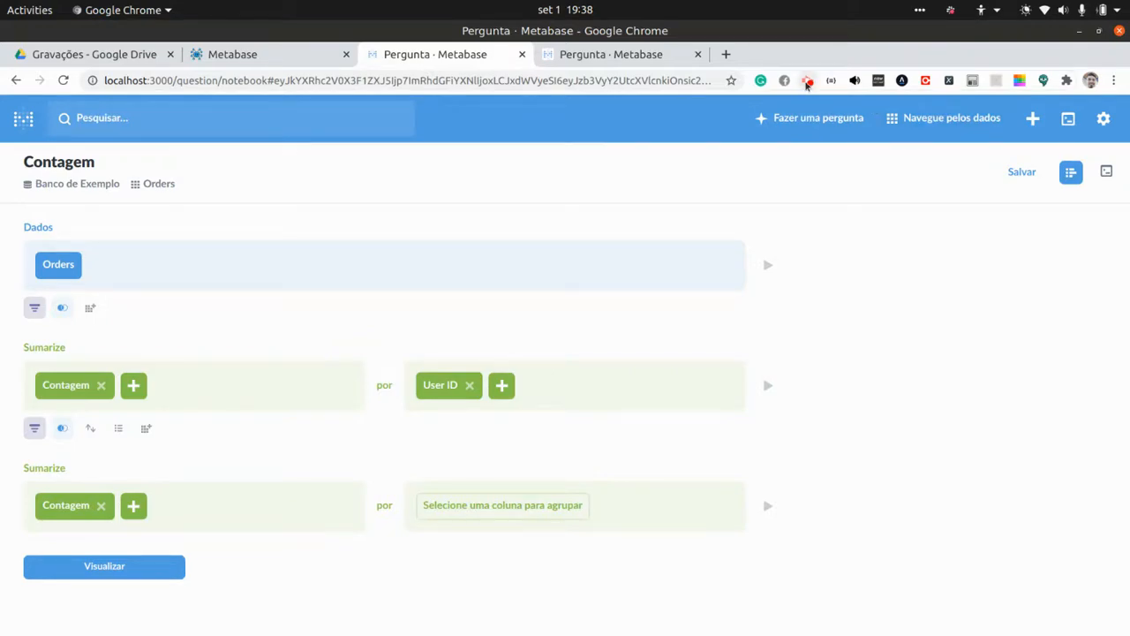
pyautogui.click(806, 81)
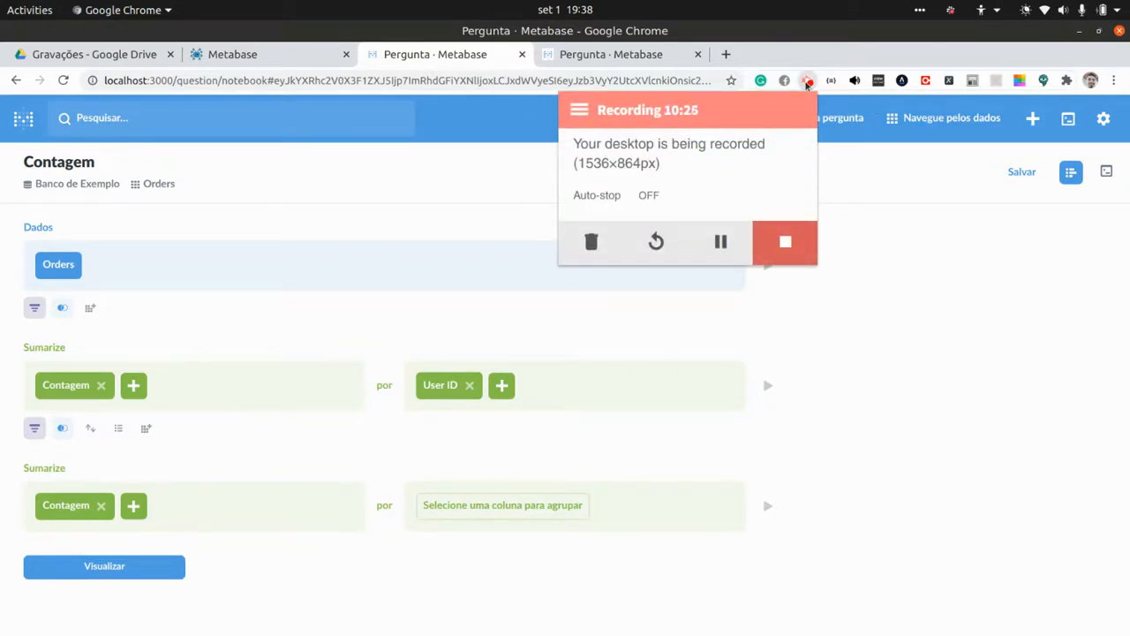
pyautogui.click(807, 81)
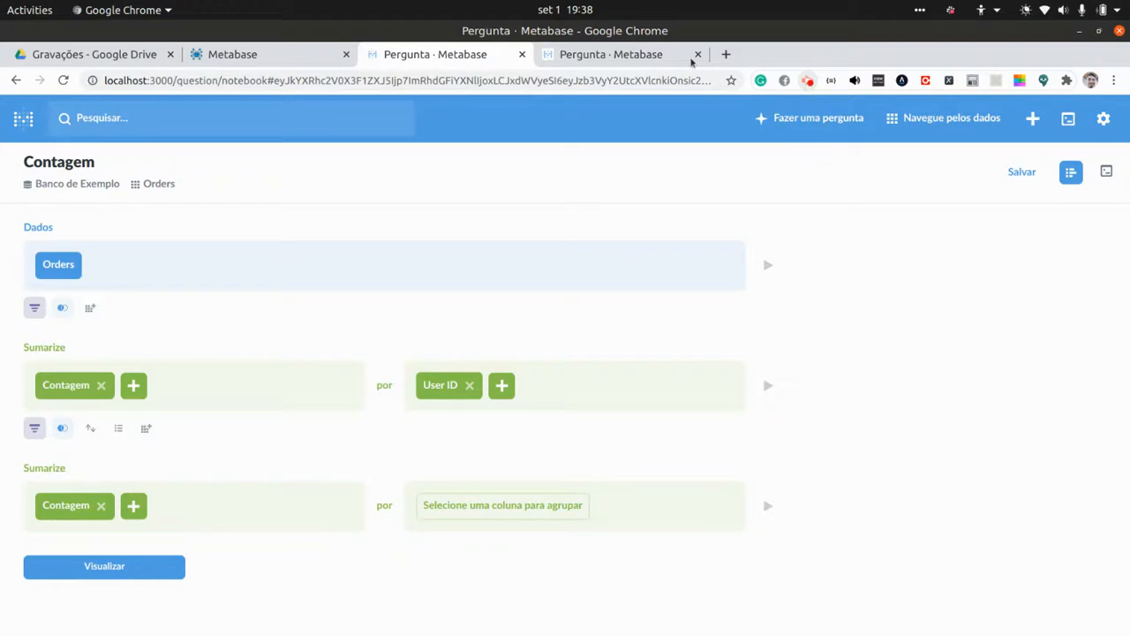
pyautogui.click(287, 55)
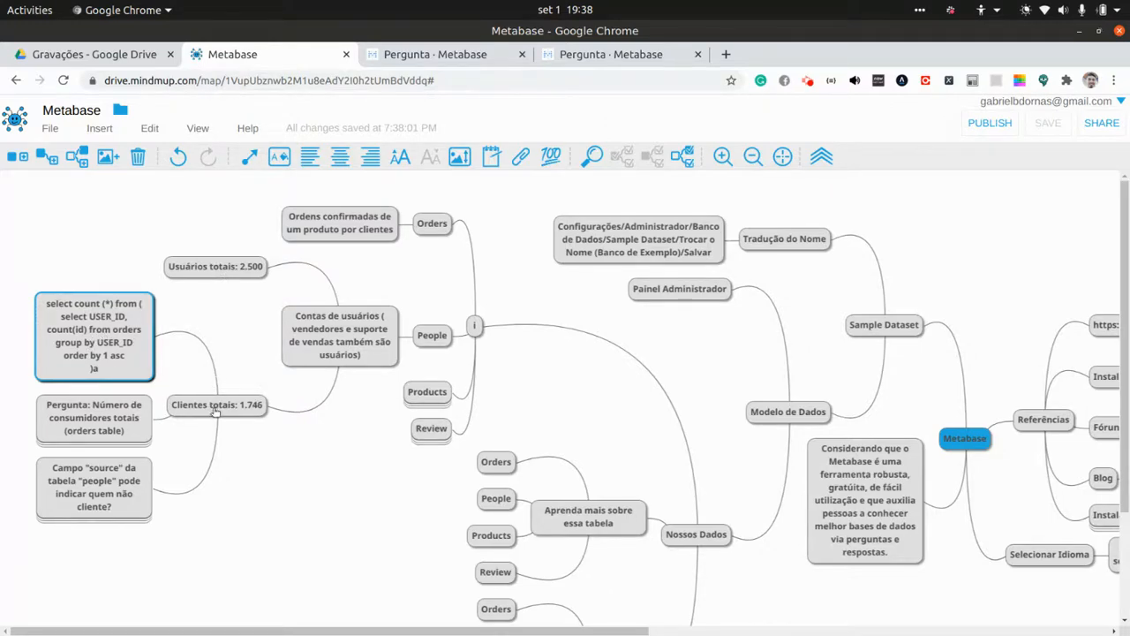
pyautogui.click(446, 54)
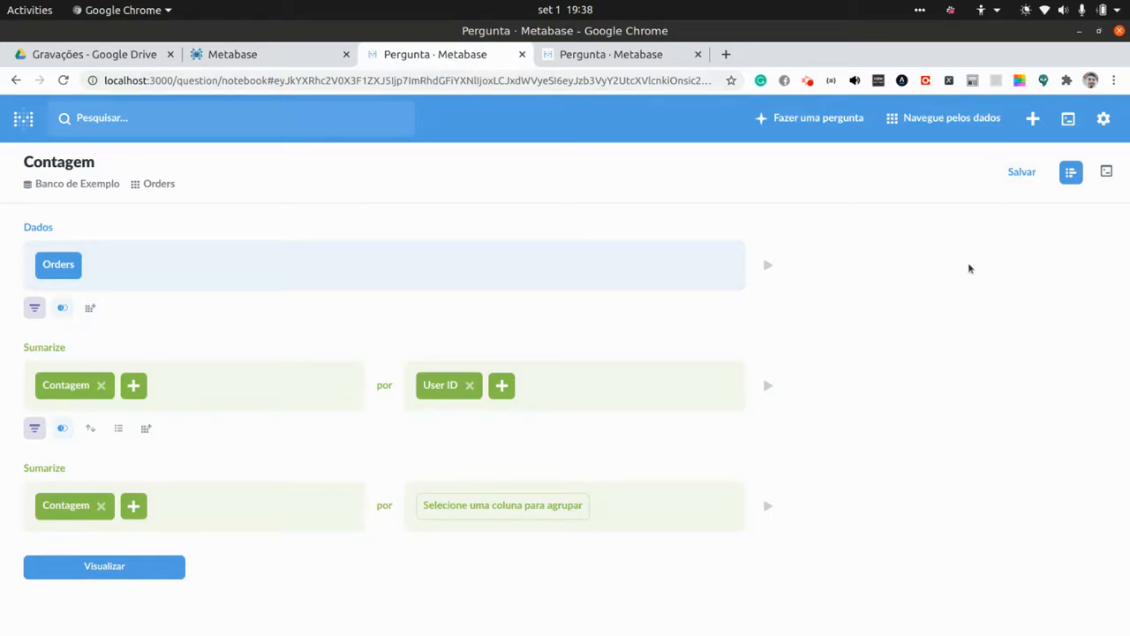
pyautogui.click(88, 566)
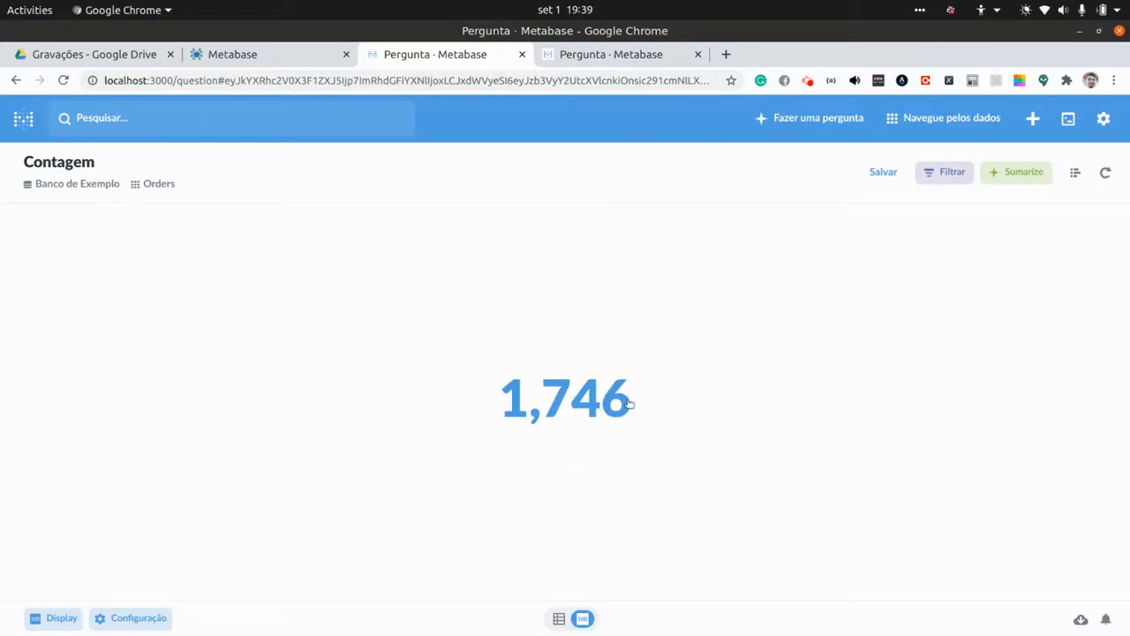
# Save the Orders count question as "Número de consumidores totais" in Minha coleção pessoal.
pyautogui.click(882, 173)
pyautogui.click(464, 283)
pyautogui.write('Número de')
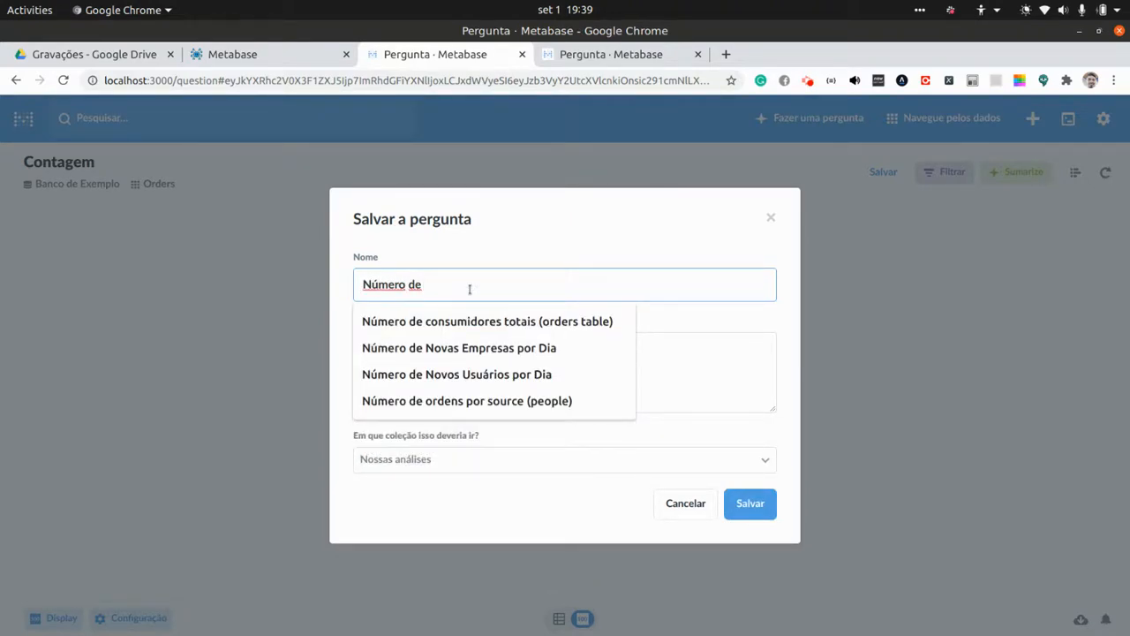
pyautogui.write('con')
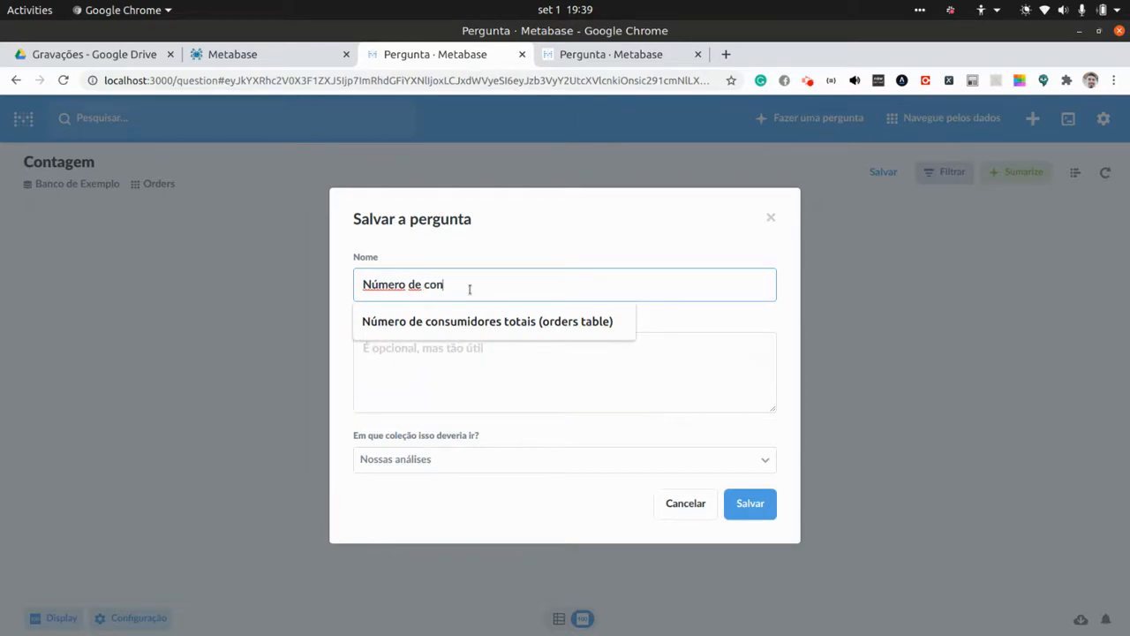
pyautogui.write('sumidores totais')
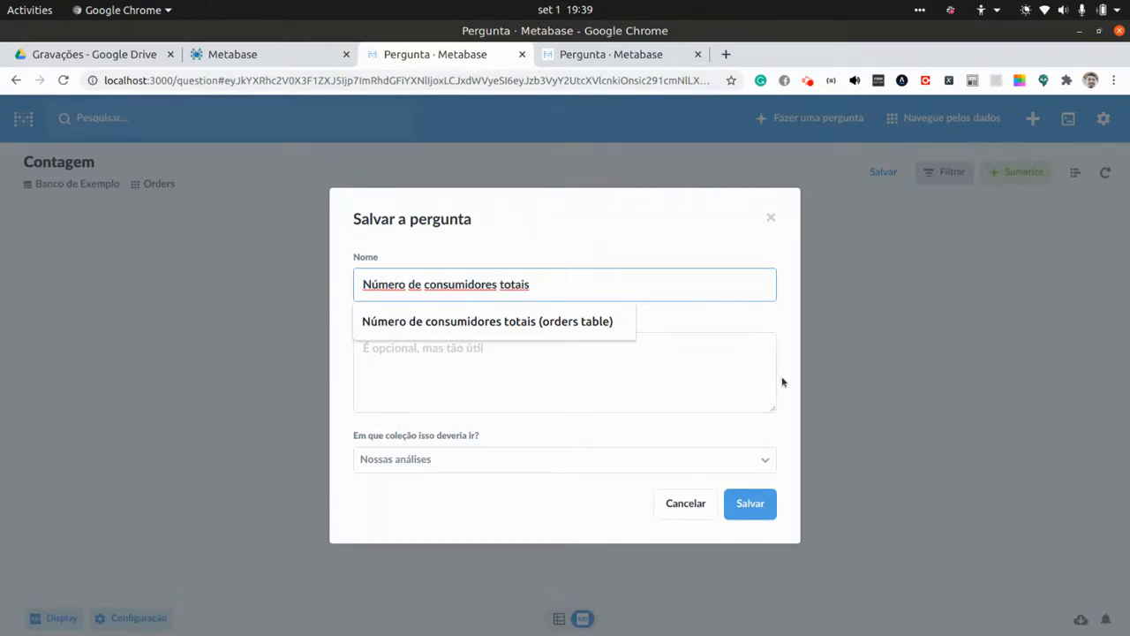
pyautogui.click(766, 466)
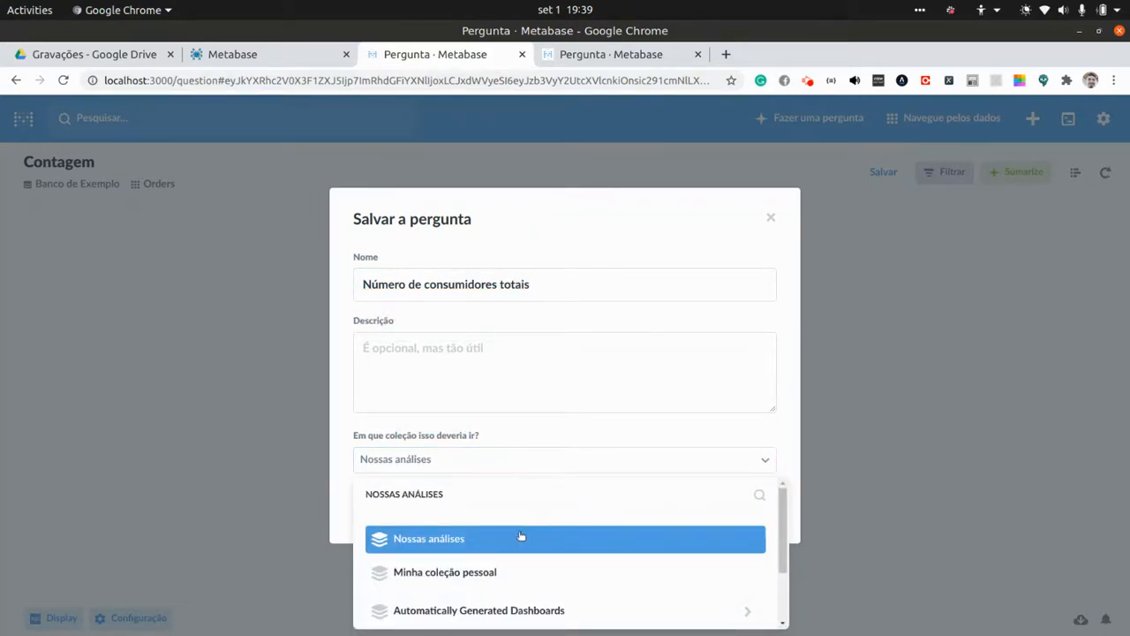
pyautogui.click(479, 573)
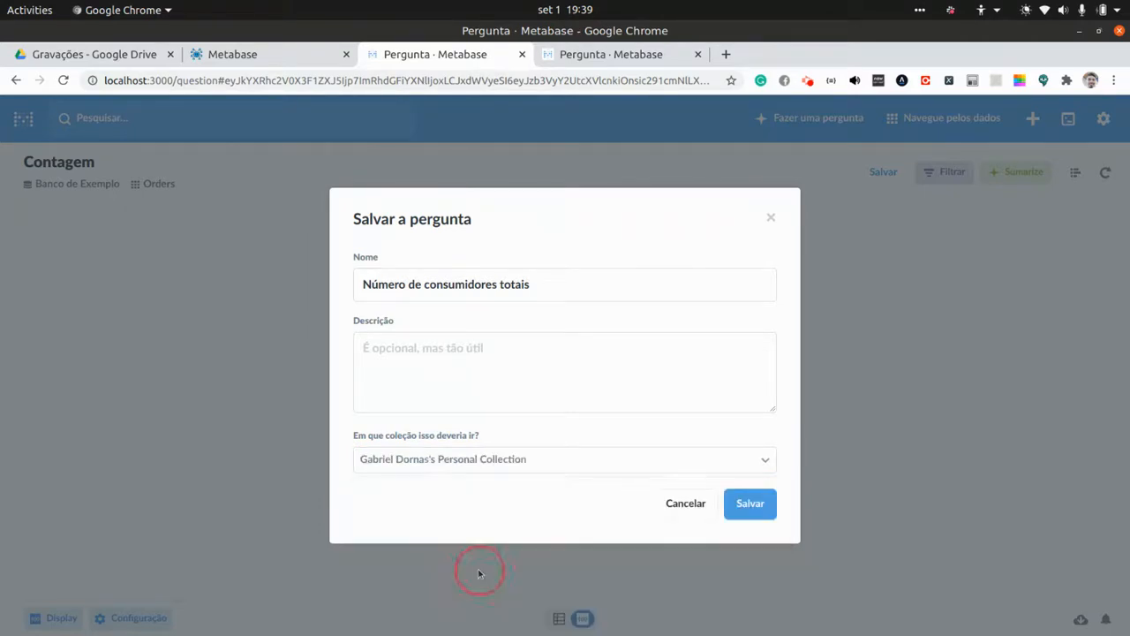
pyautogui.click(767, 513)
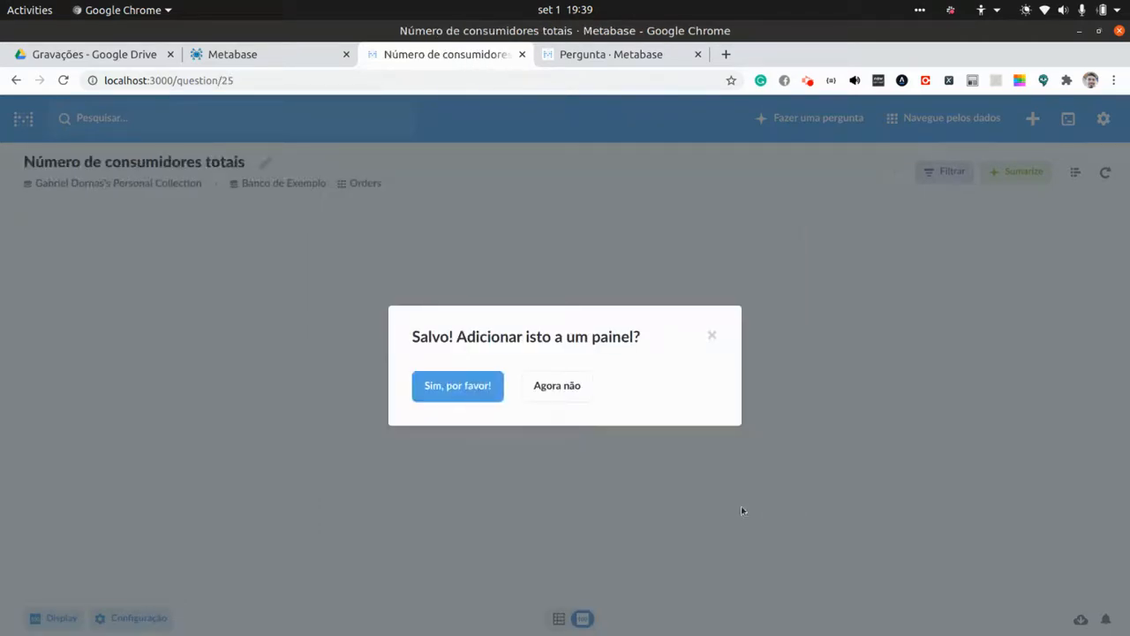
# Add the saved question to the Ordens dashboard in the personal collection and save the dashboard.
pyautogui.click(459, 387)
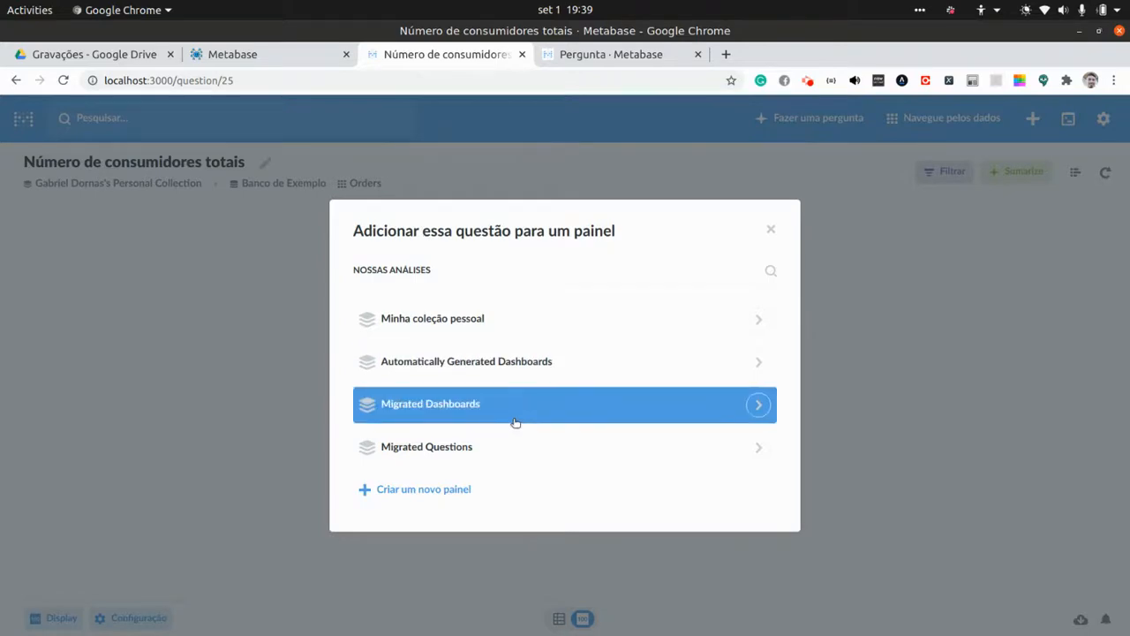
pyautogui.click(752, 321)
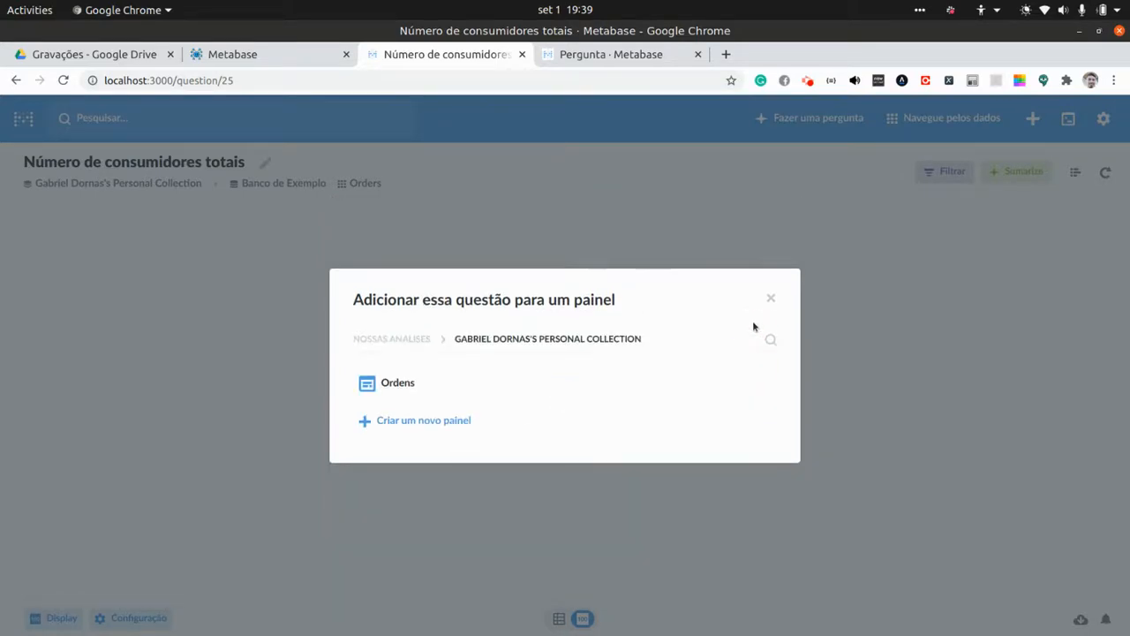
pyautogui.click(381, 380)
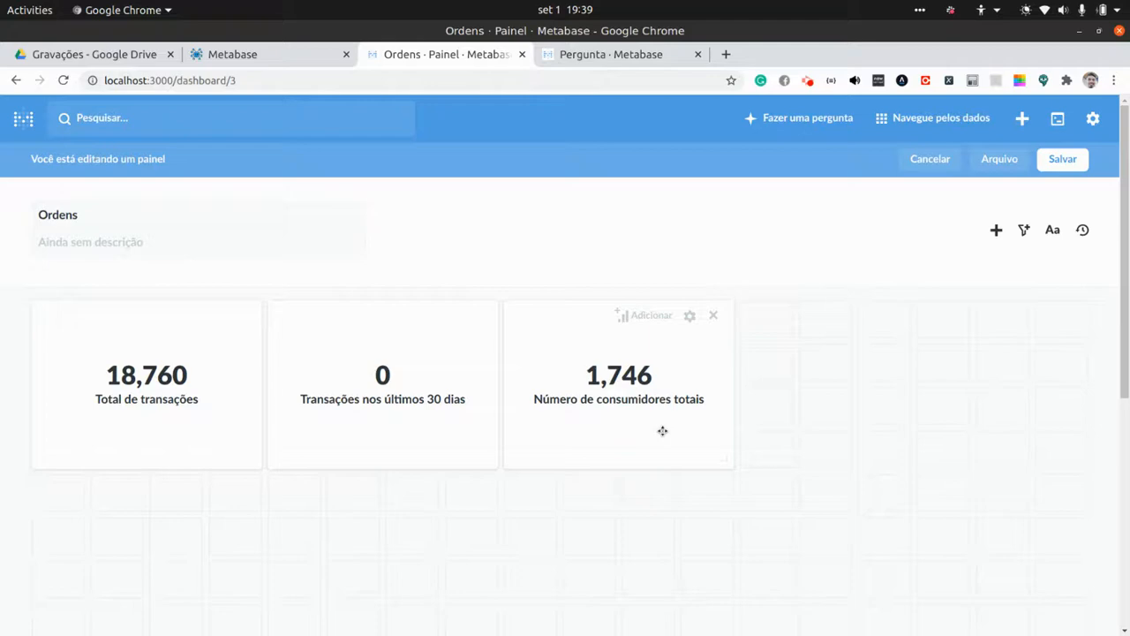
pyautogui.click(1072, 159)
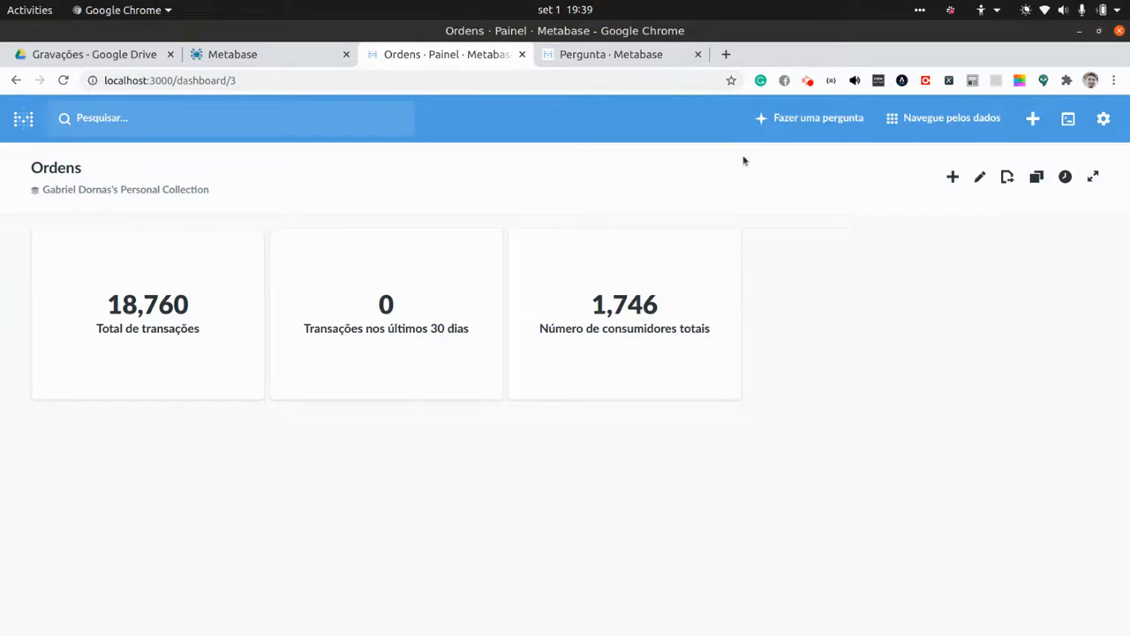
pyautogui.click(808, 80)
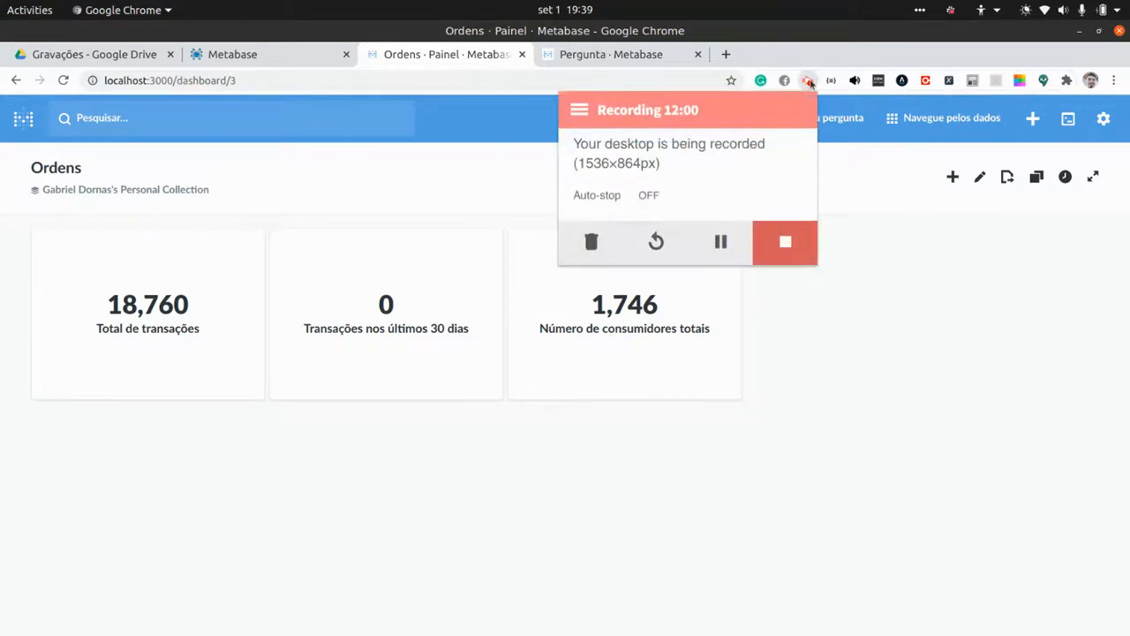